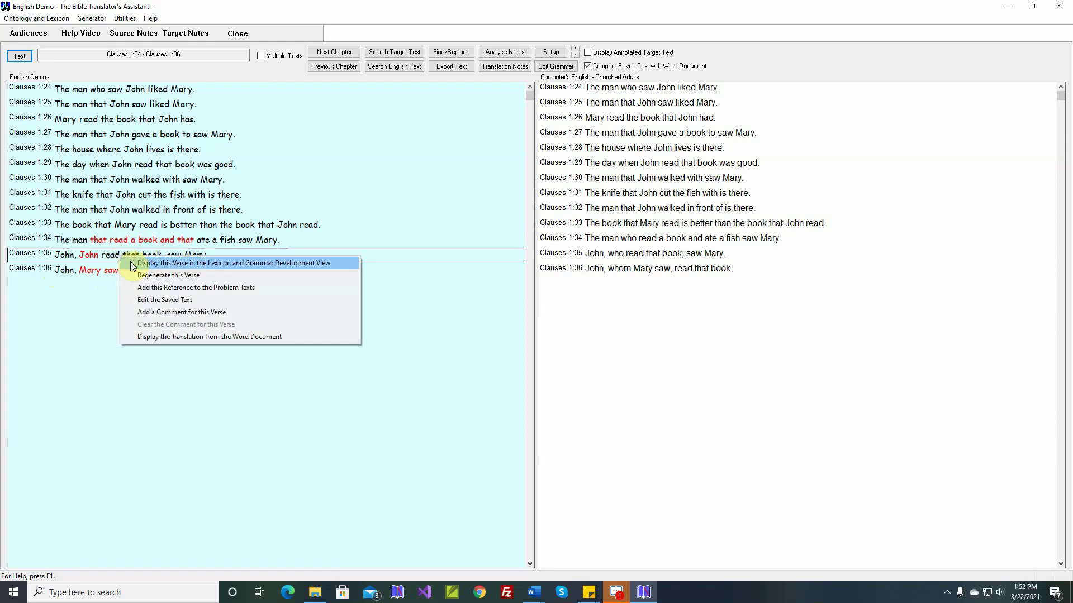
Open Clauses 1:35 in the Lexicon and Grammar Development View and display the grammar's relativization strategies and hierarchy.
left_click(130, 261)
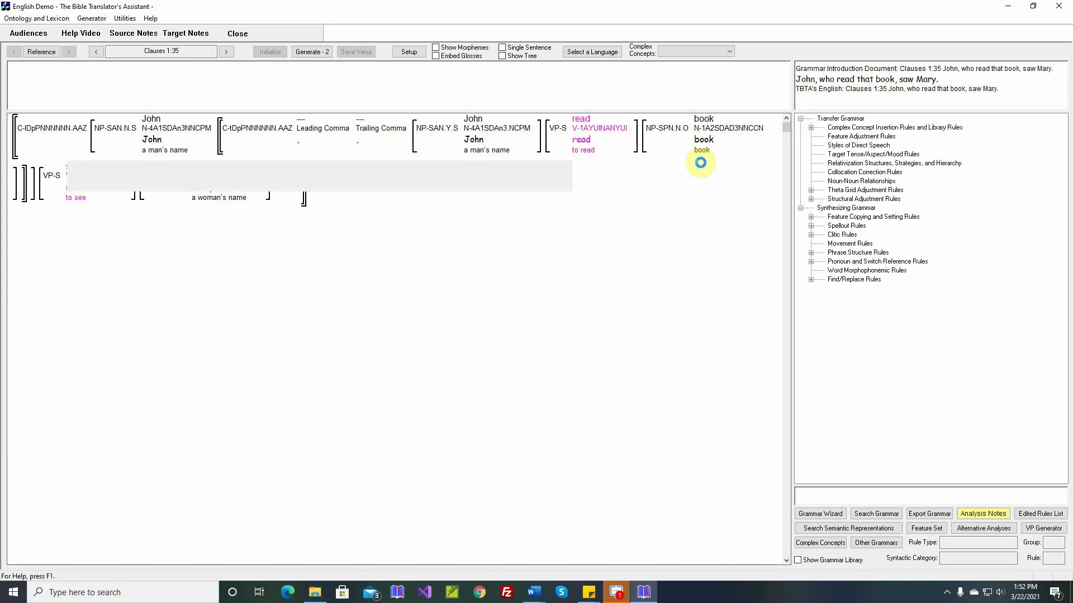
mouse_move(488, 132)
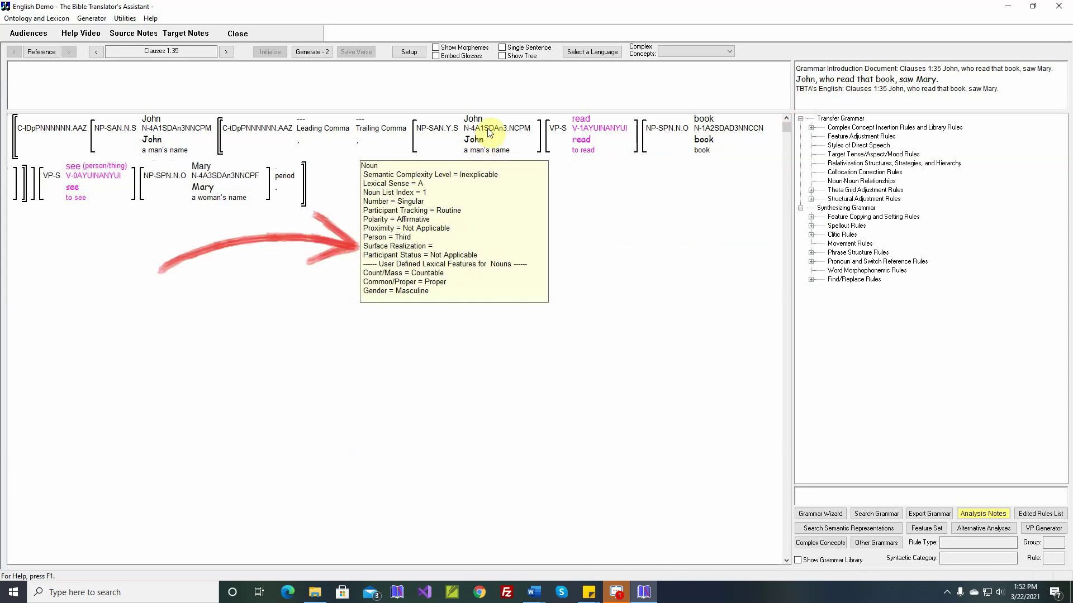
double_click(851, 164)
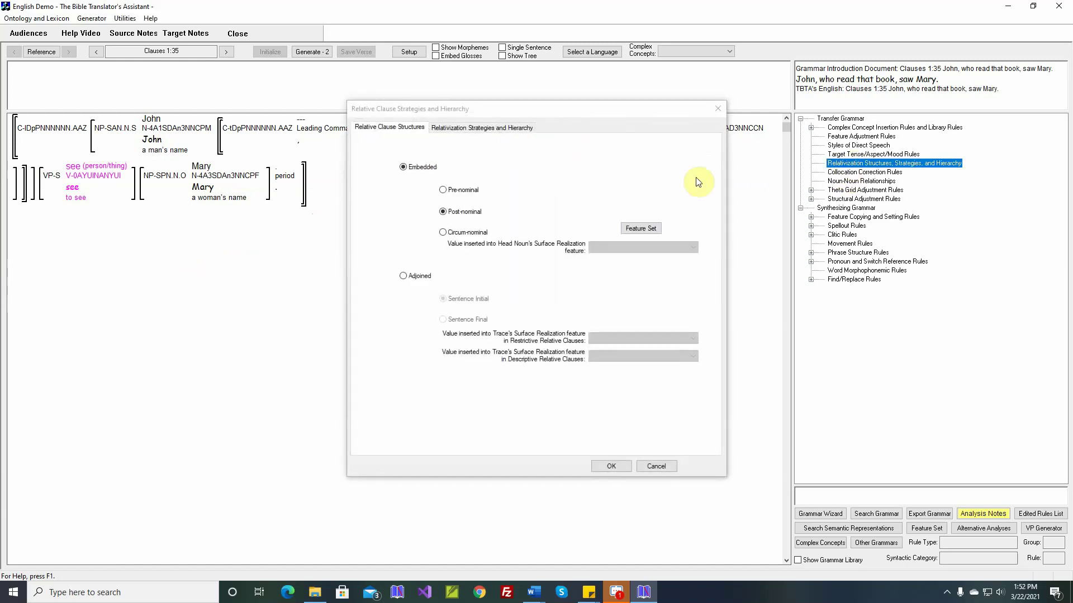
left_click(509, 132)
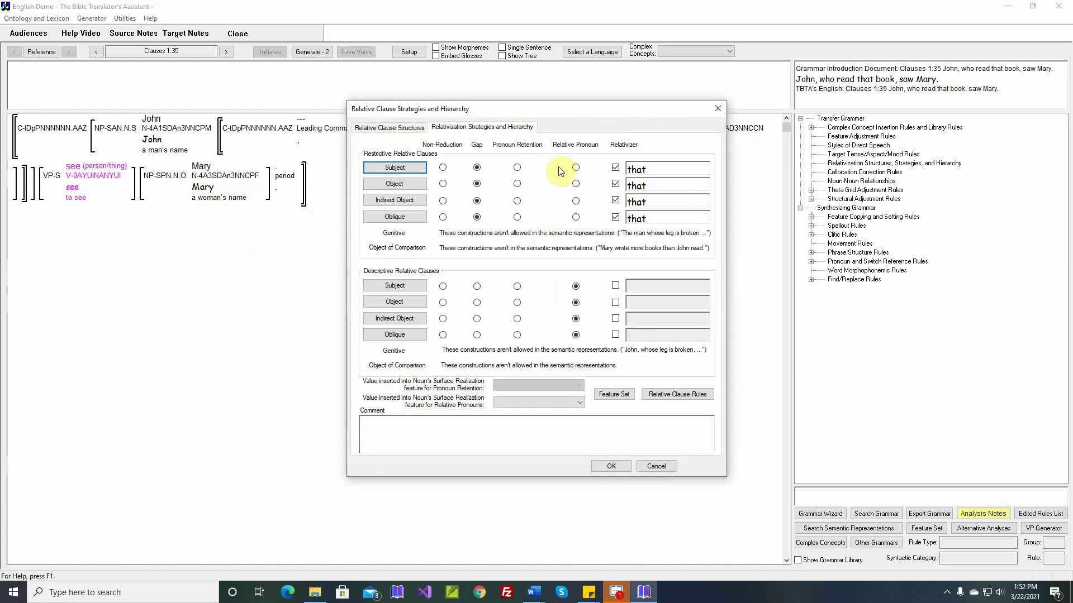
Switch to the Word document of phrase and clause types and examine the Descriptive Relative Clause strategies in Table 15.
left_click(540, 586)
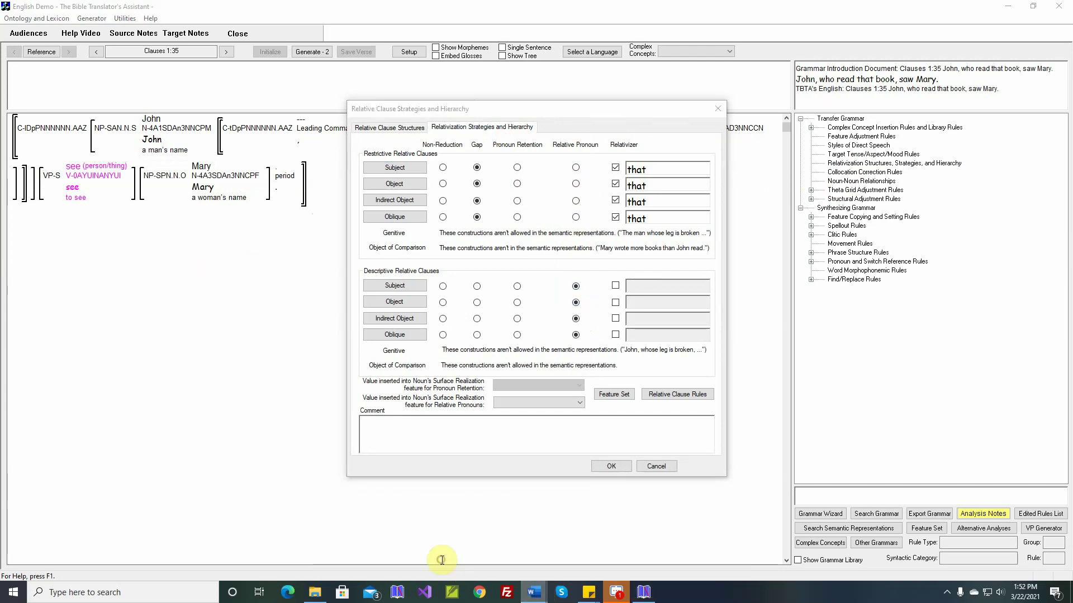
scroll(456, 497, "down", 4)
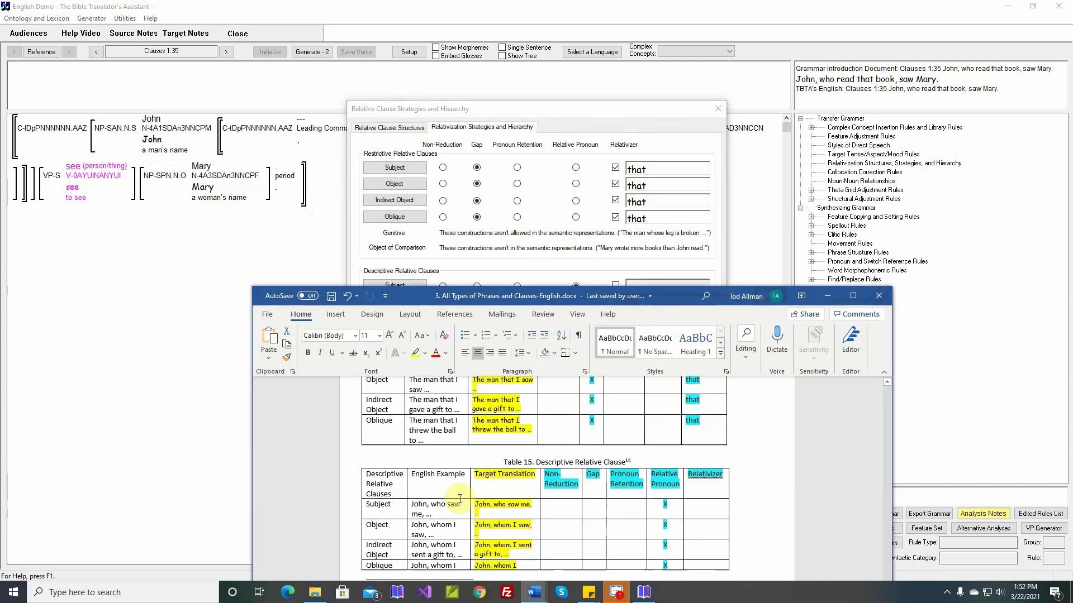
scroll(460, 498, "down", 2)
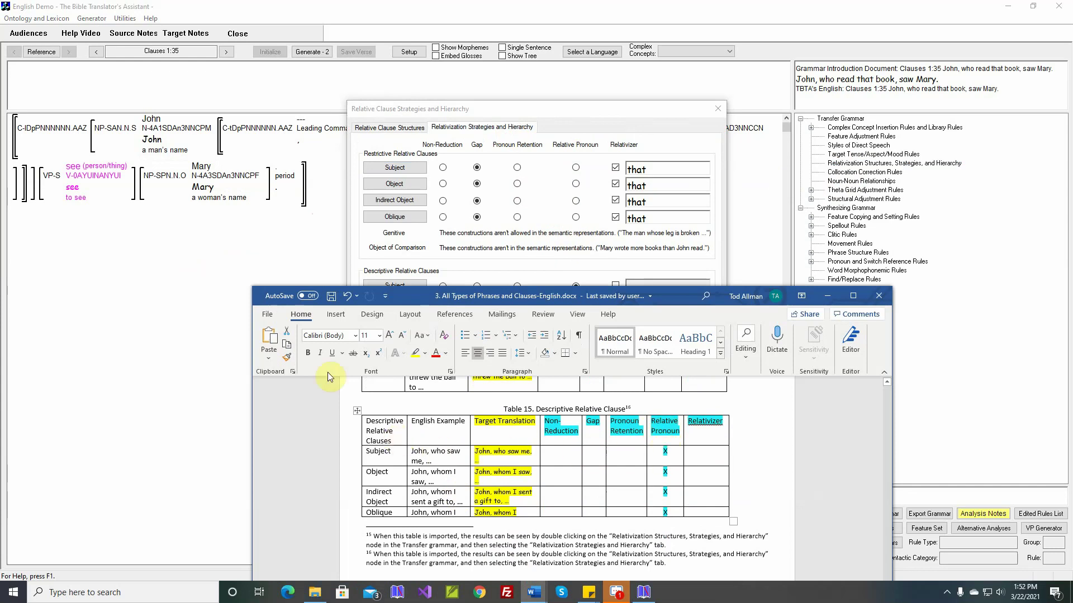
left_click(296, 268)
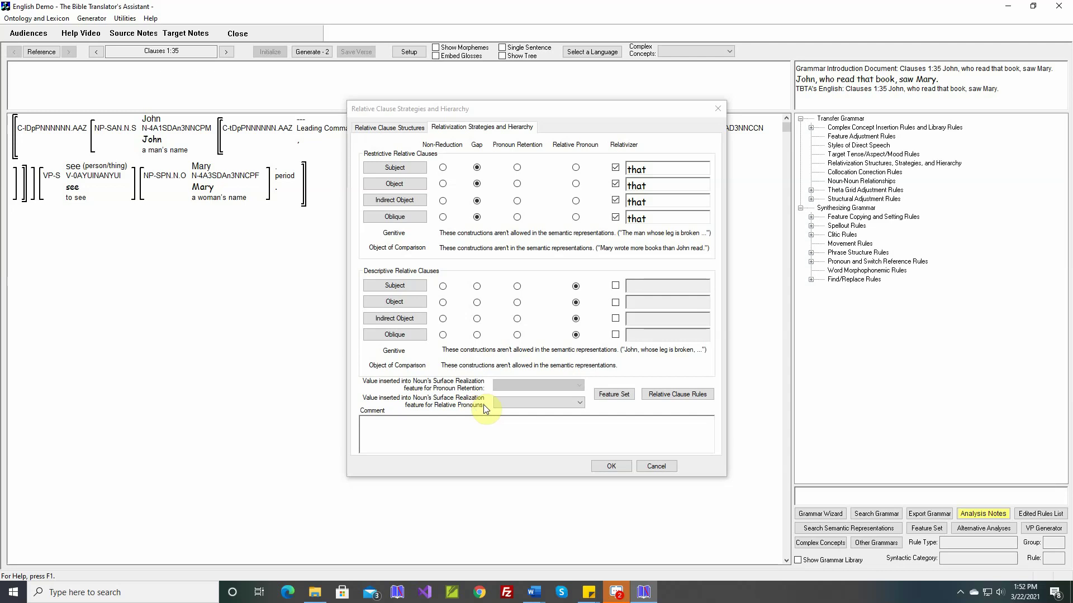
Set the value inserted into the noun's Surface Realization feature for relative pronouns to Relative Pronoun.
left_click(582, 404)
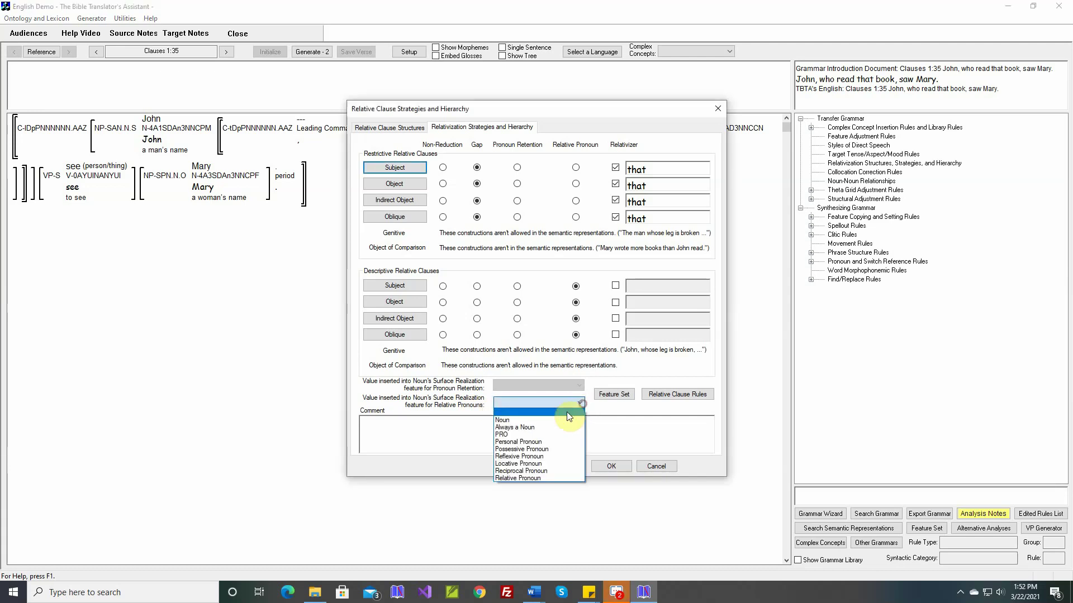
left_click(529, 480)
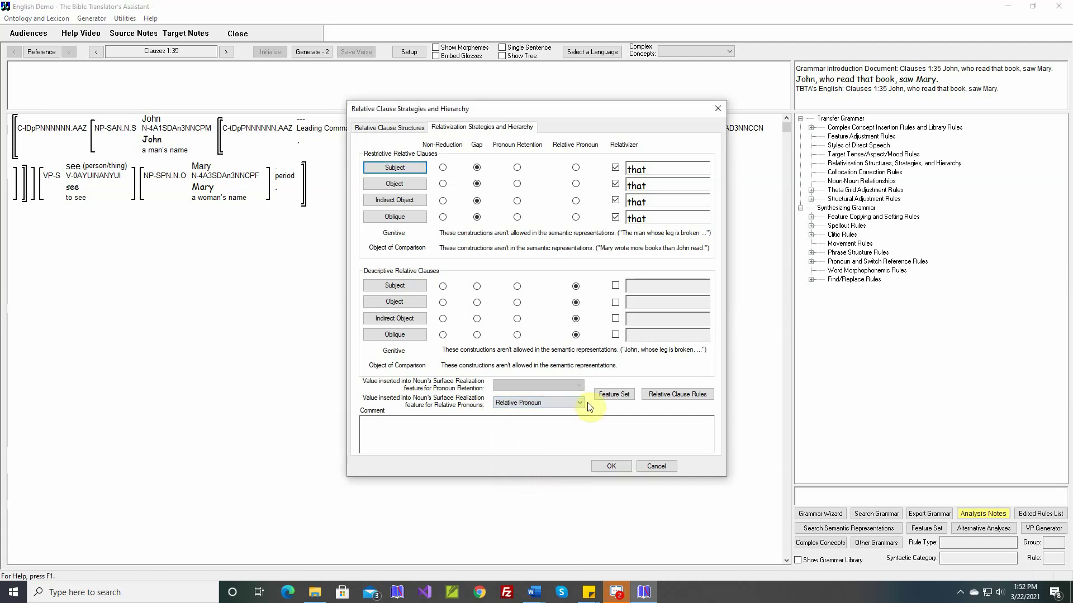
left_click(604, 465)
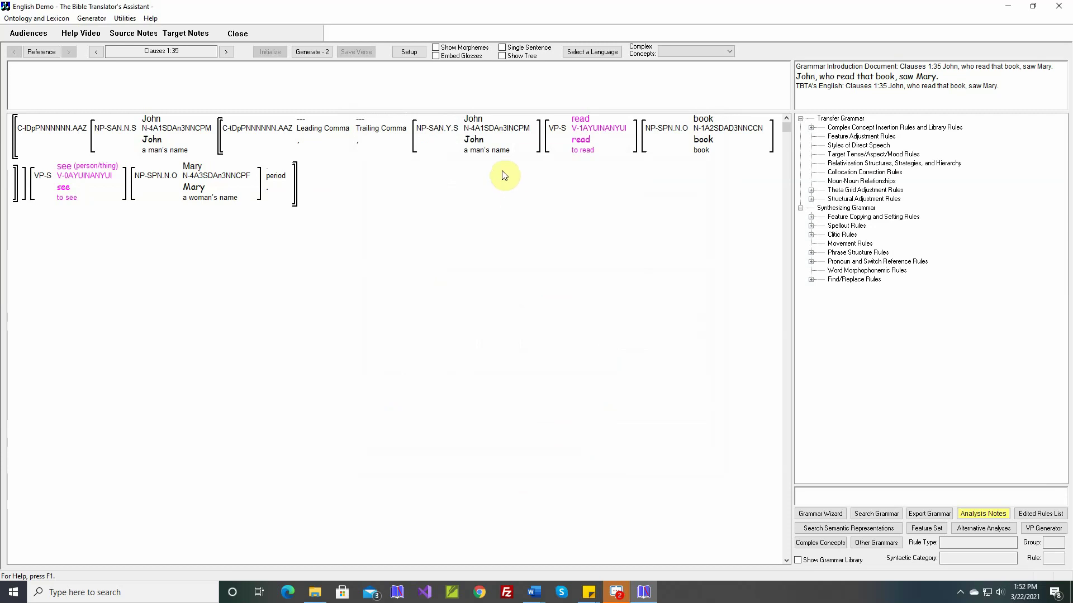
Check the features of the relativized noun in Clauses 1:35 and generate the verse's text.
mouse_move(501, 170)
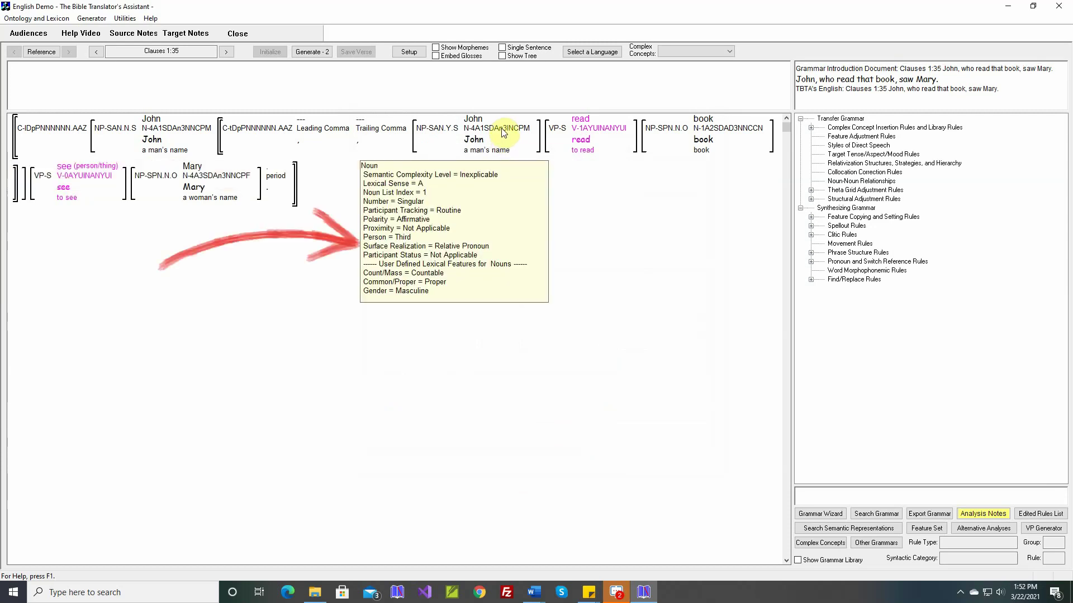
mouse_move(479, 139)
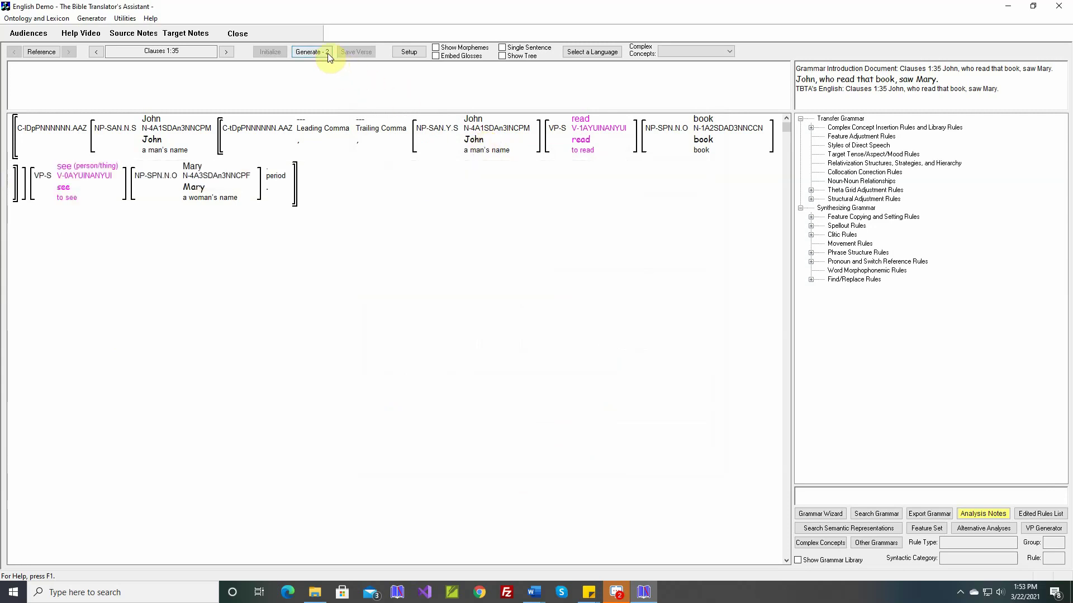
left_click(312, 52)
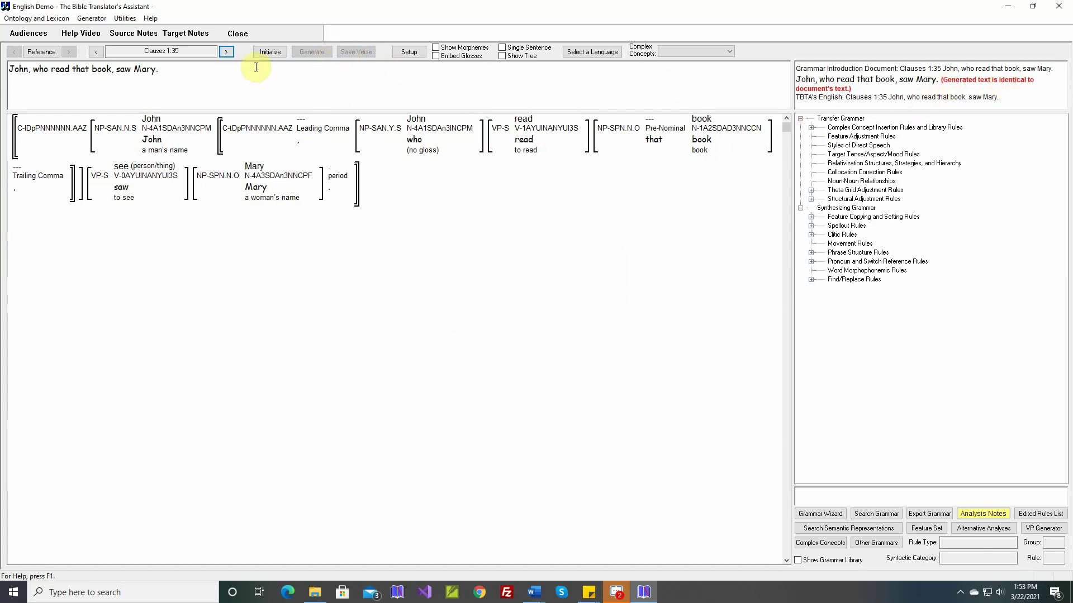
Go to Clauses 1:36, check the relativized object noun's features, and generate the verse's text.
left_click(226, 52)
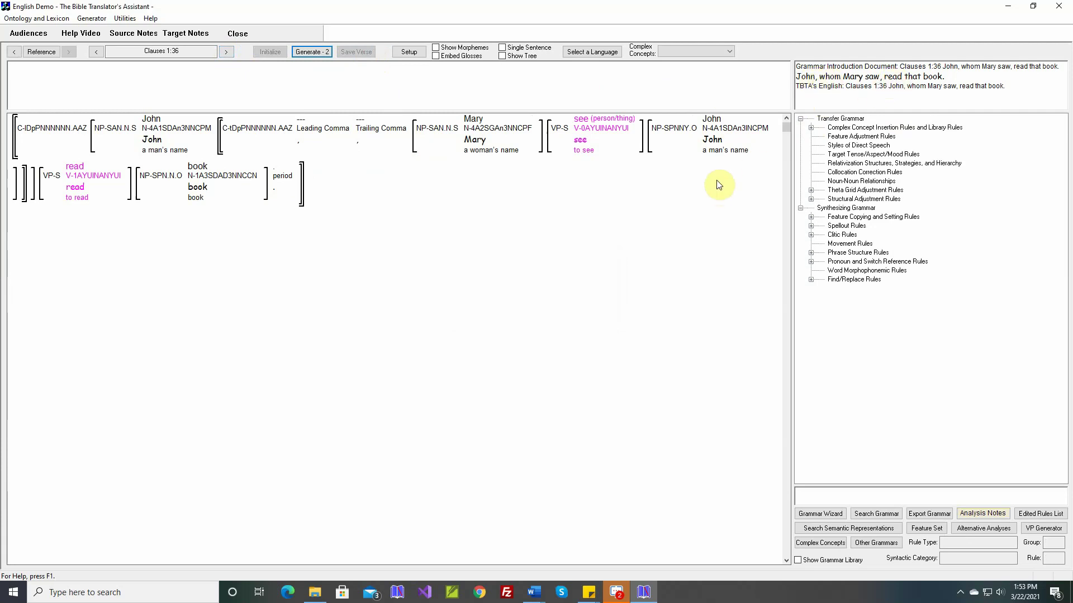
mouse_move(726, 131)
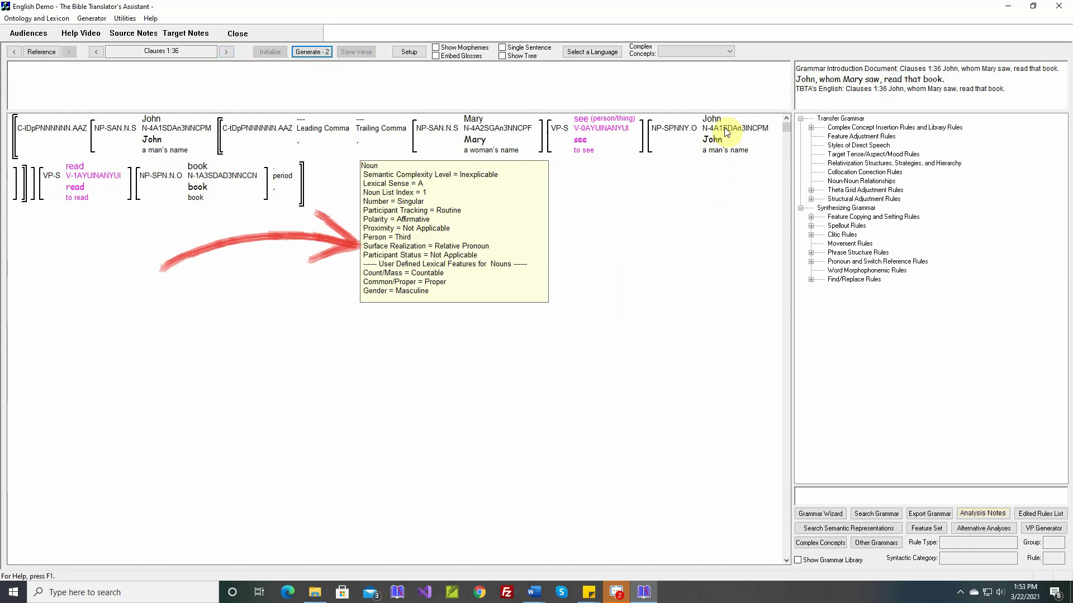
left_click(307, 51)
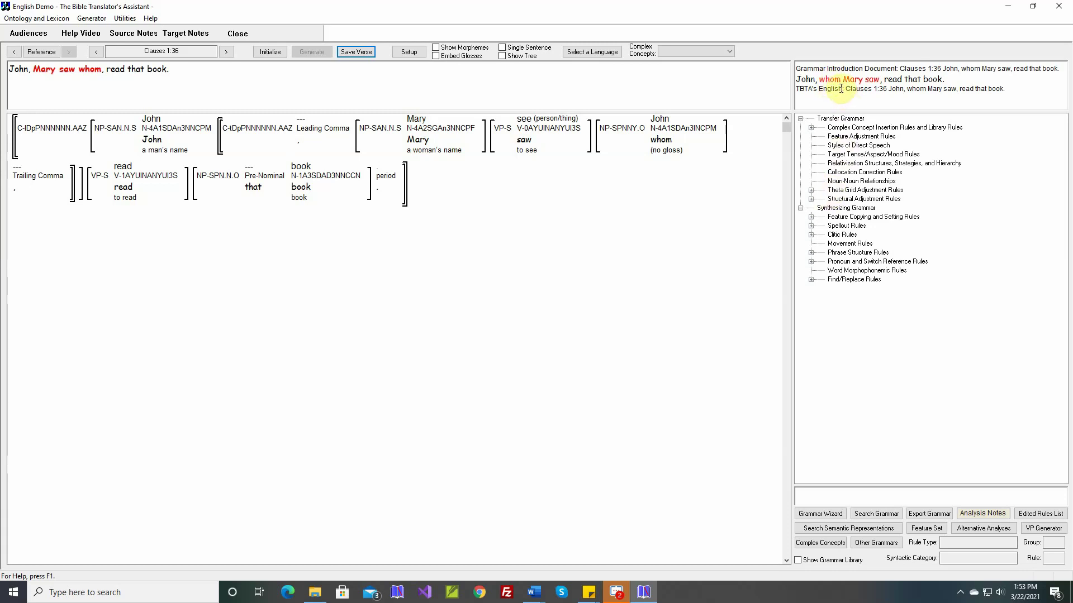
Open the General Purpose Clause Phrase Structure Rule from the generic clause rules of the synthesizing grammar.
left_click(811, 253)
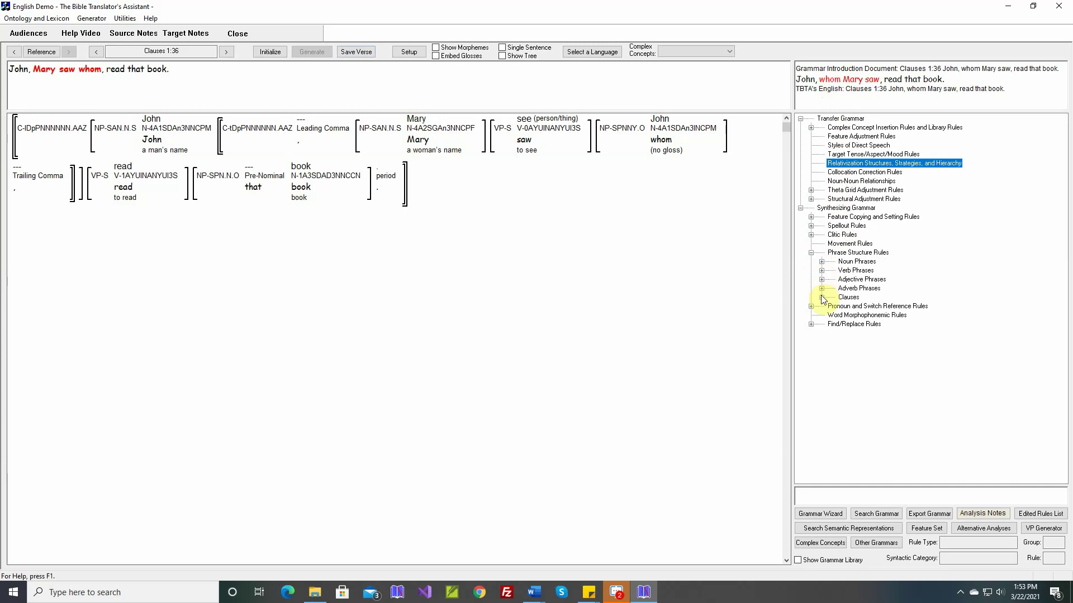
left_click(822, 297)
left_click(832, 306)
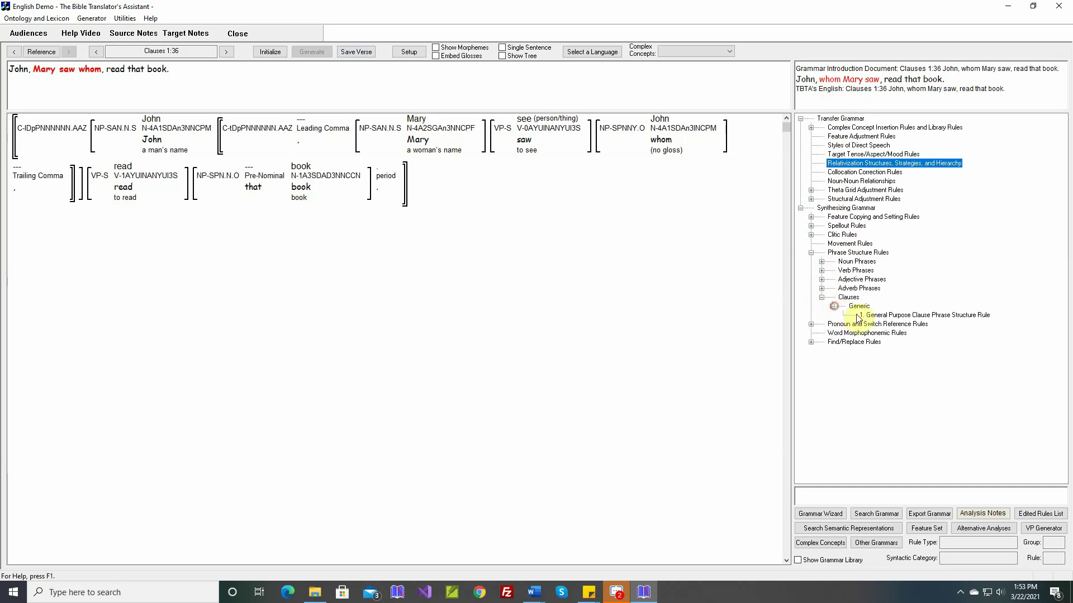
left_click(864, 316)
double_click(864, 316)
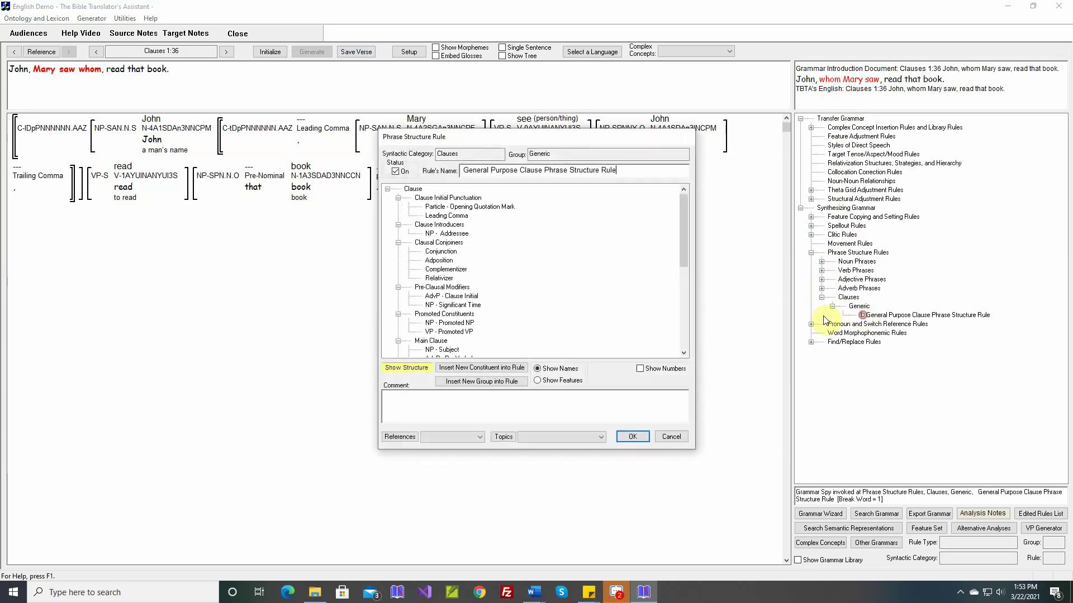
Insert a Noun Phrases constituent under Promoted Constituents, with Relative Pronoun as its head word's Surface Realization.
left_click(458, 315)
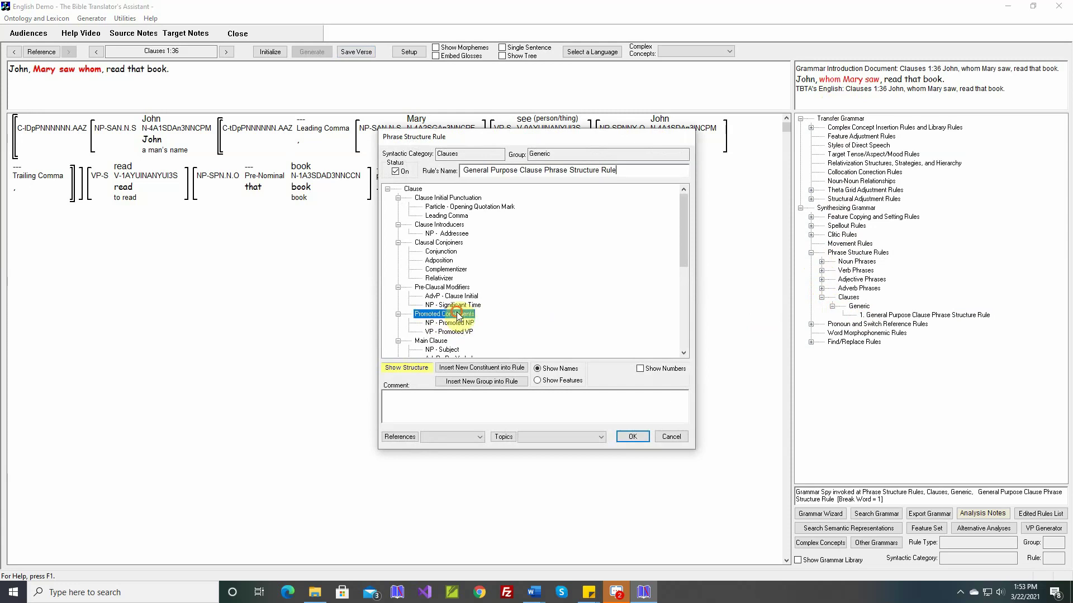
left_click(476, 368)
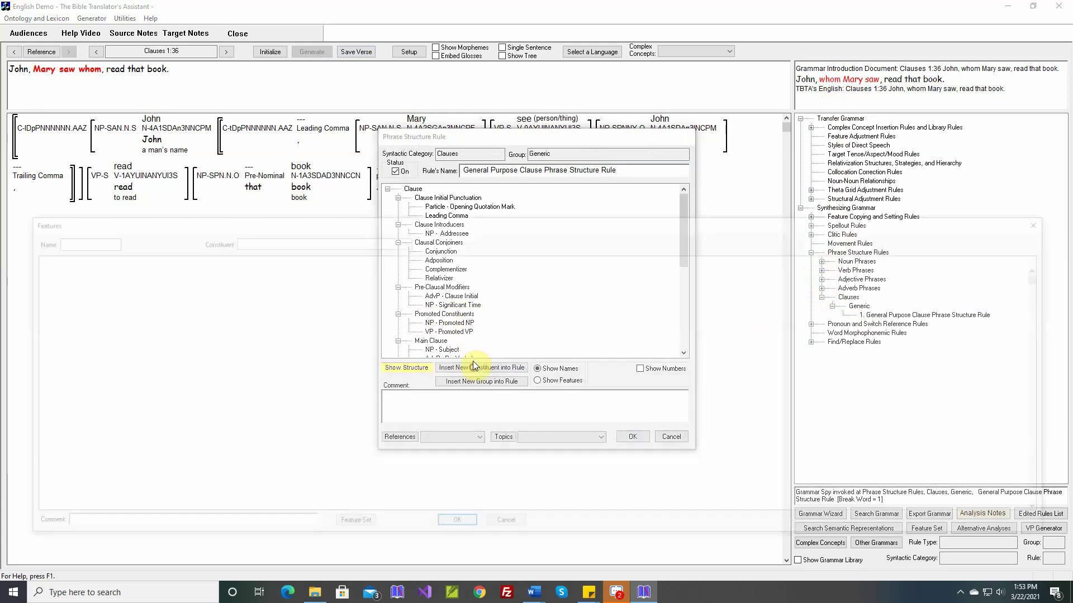
left_click(404, 240)
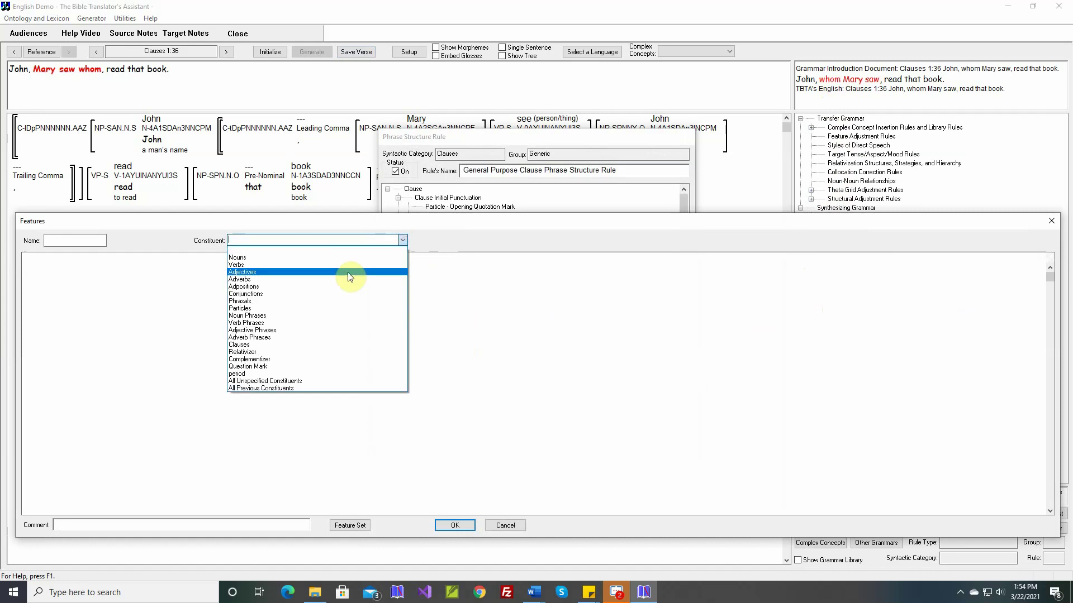
left_click(322, 313)
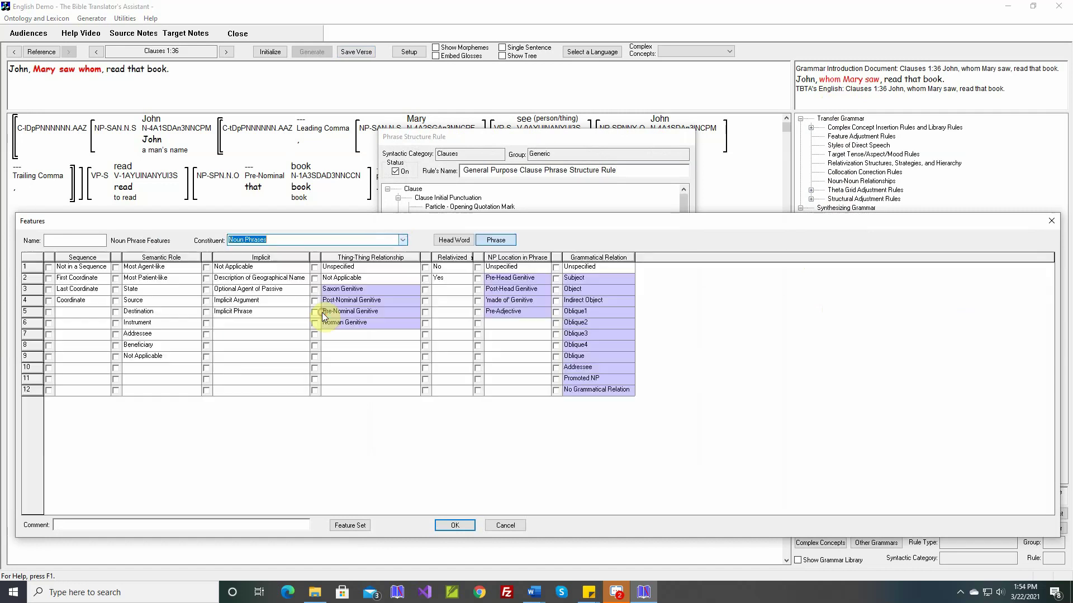
left_click(459, 243)
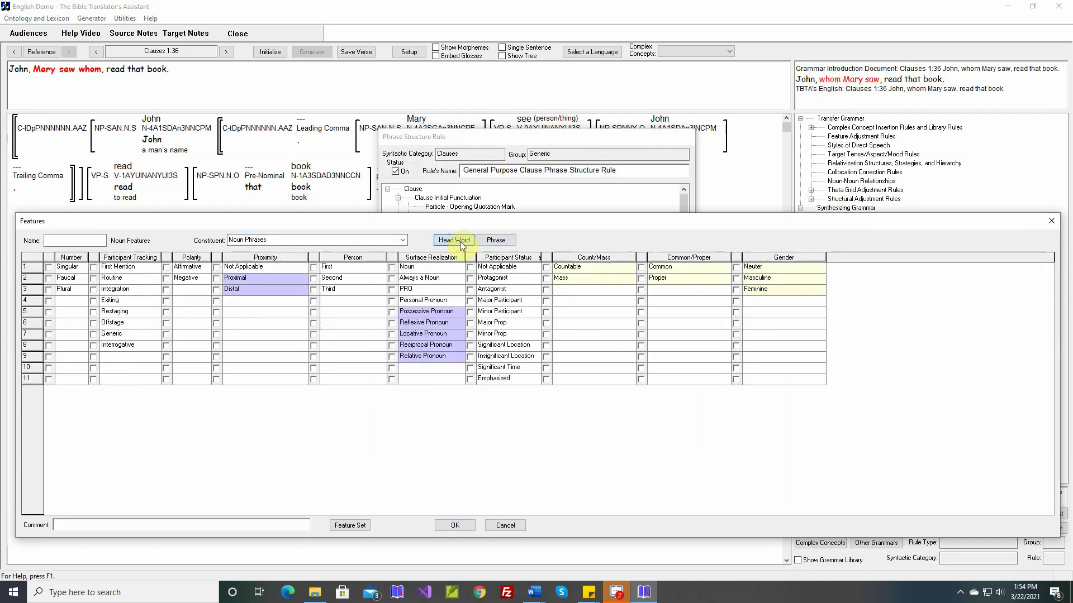
left_click(392, 357)
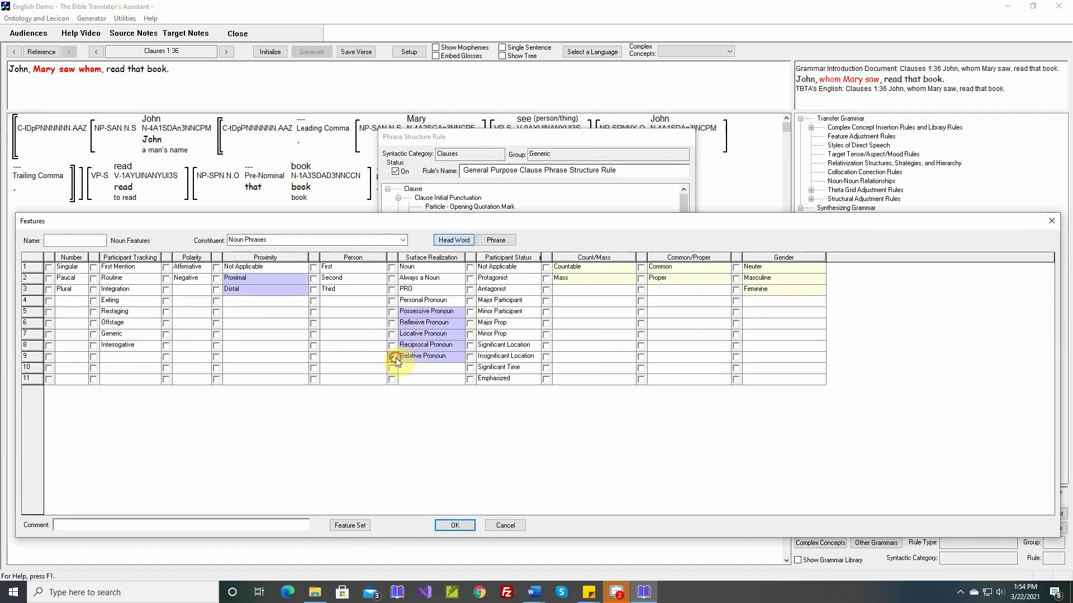
Add the comment "Clauses 1:36 John, WHOM Mary saw, read that book." to the new constituent and accept the rule changes.
left_click(206, 528)
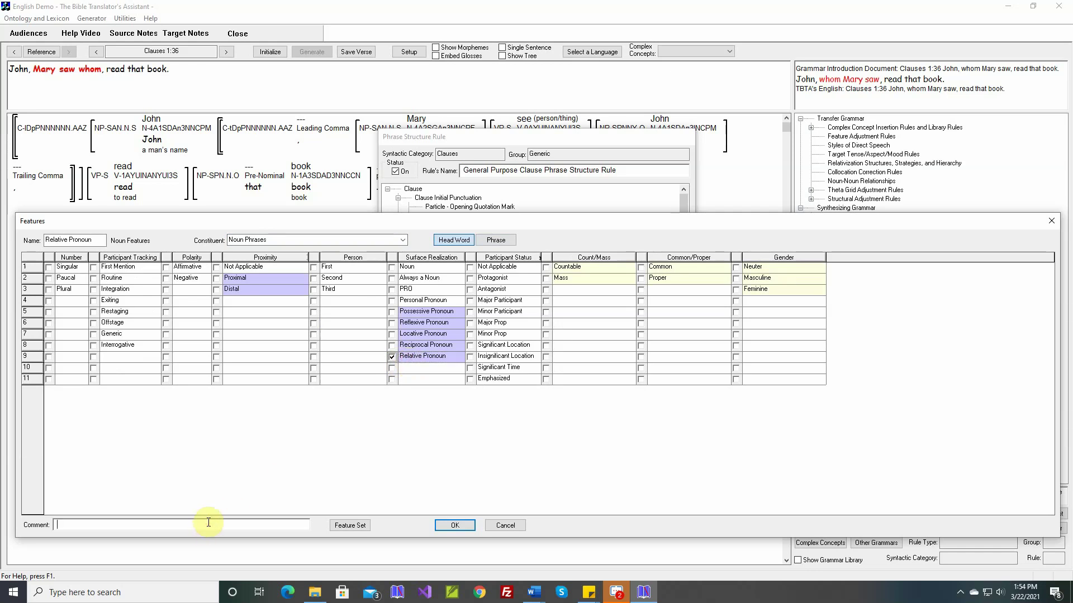
type("Clauses 1:")
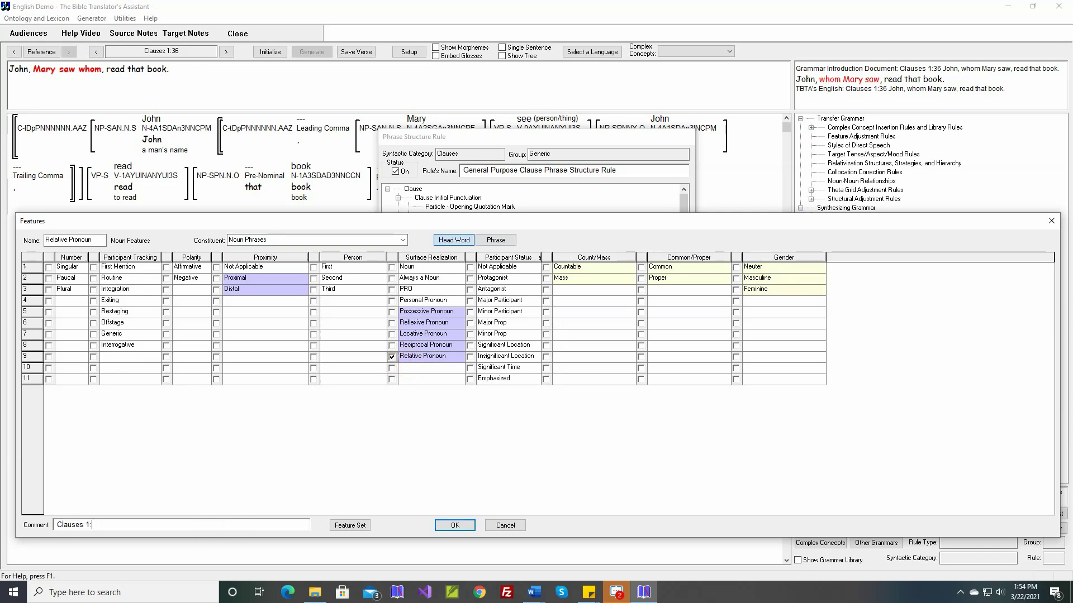
type("36 John, WHOM Ma")
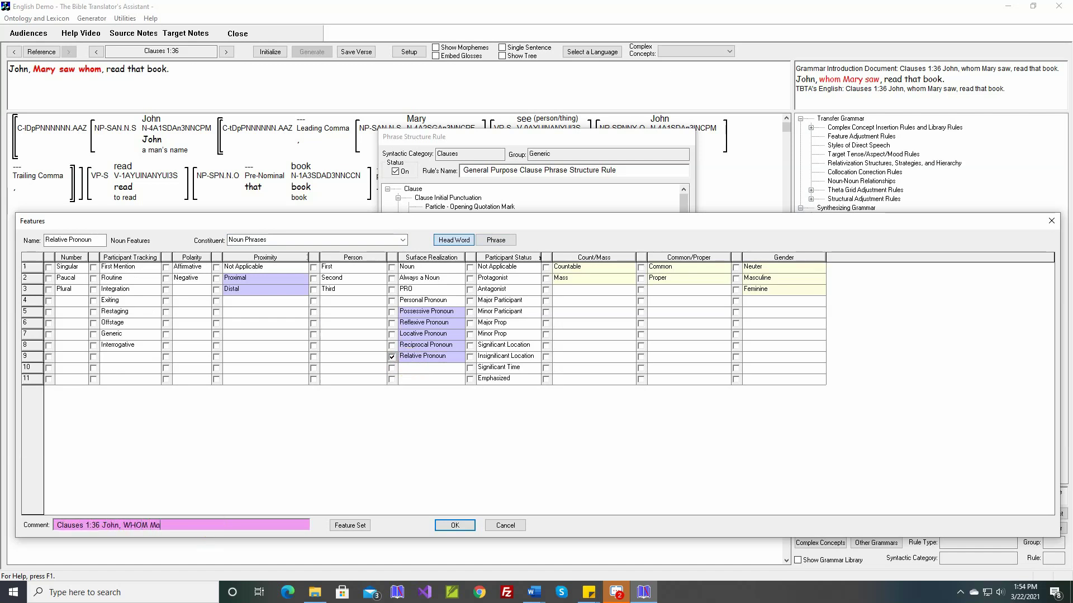
type("ry saw, read that book.")
left_click(464, 525)
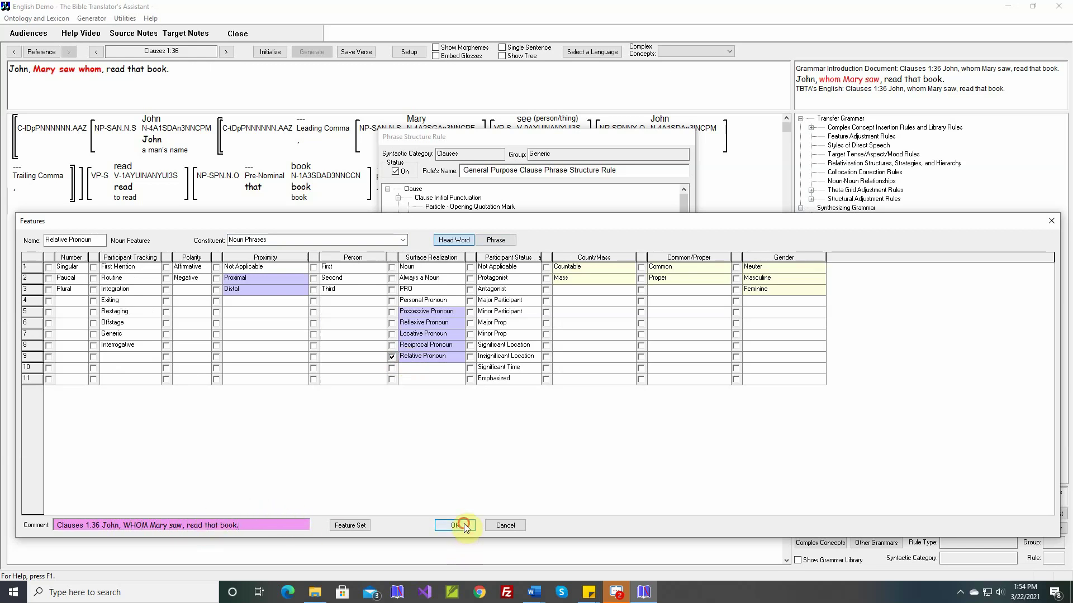
mouse_move(483, 323)
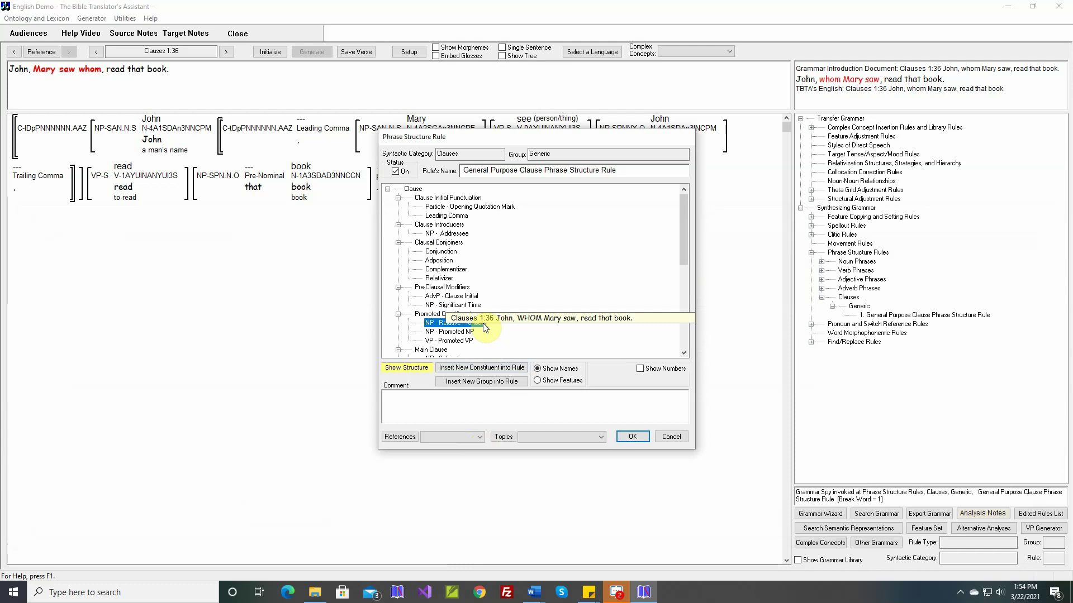
left_click(632, 436)
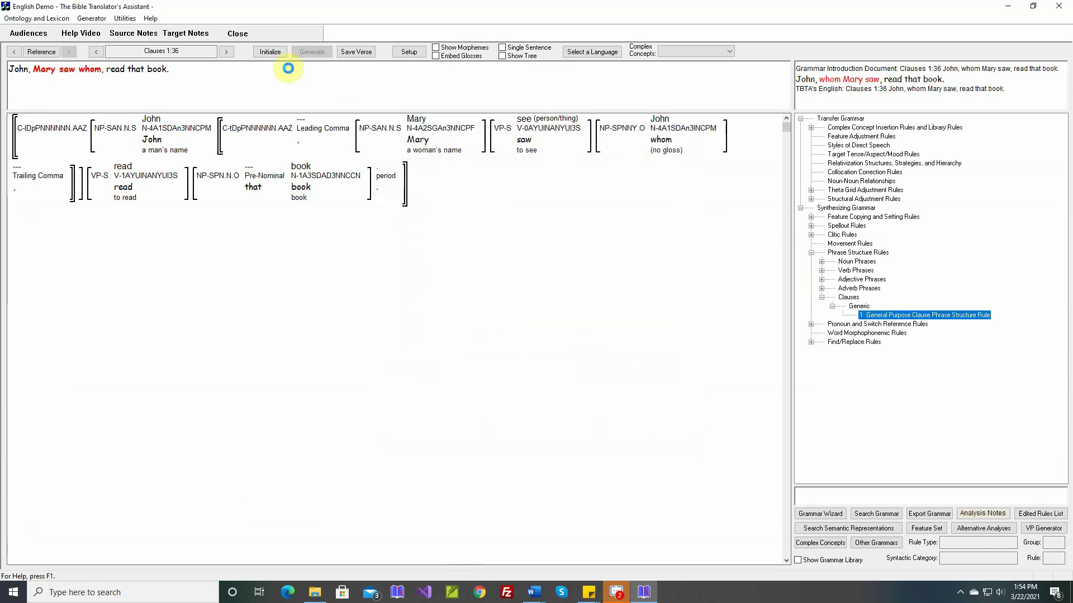
Reinitialize Clauses 1:36, generate its text again with the revised rule, and save the verse.
left_click(269, 52)
left_click(312, 51)
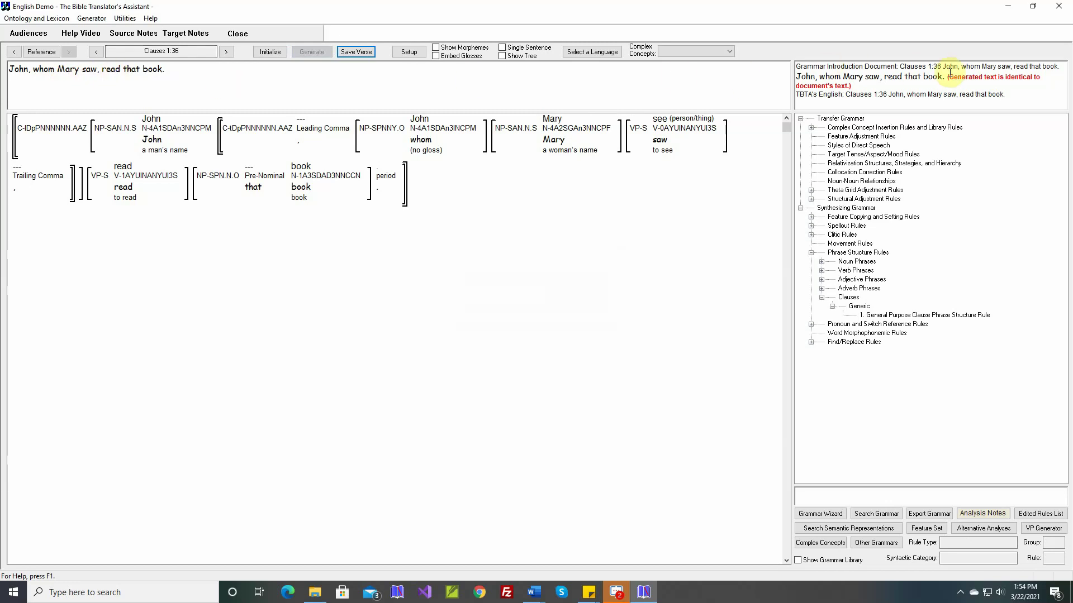
left_click(355, 52)
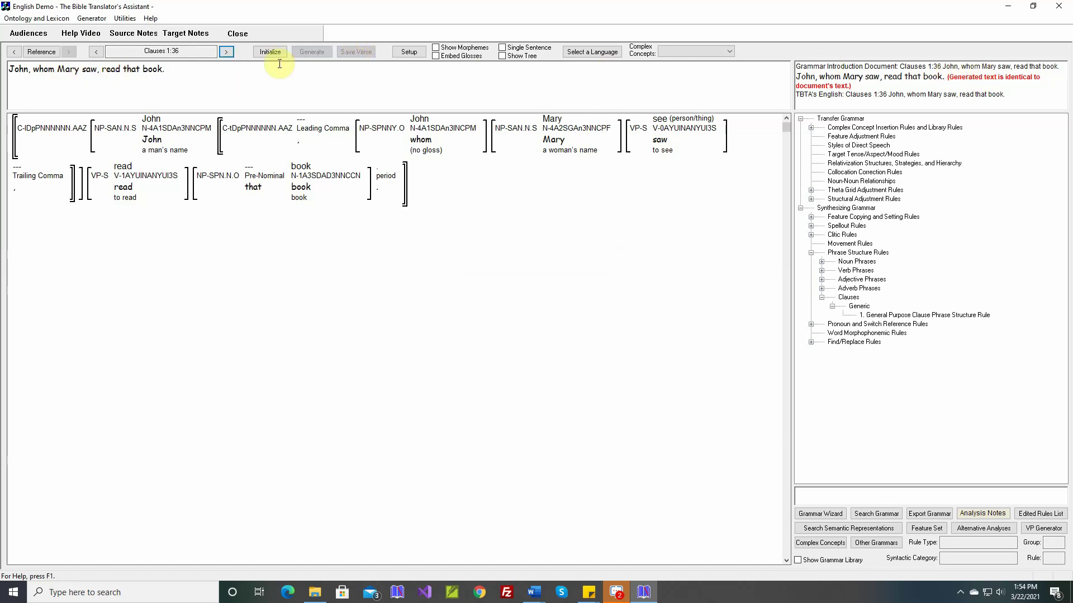
Go back to verse Clauses 1:34 and generate its text with the current grammar rules.
left_click(95, 52)
left_click(95, 52)
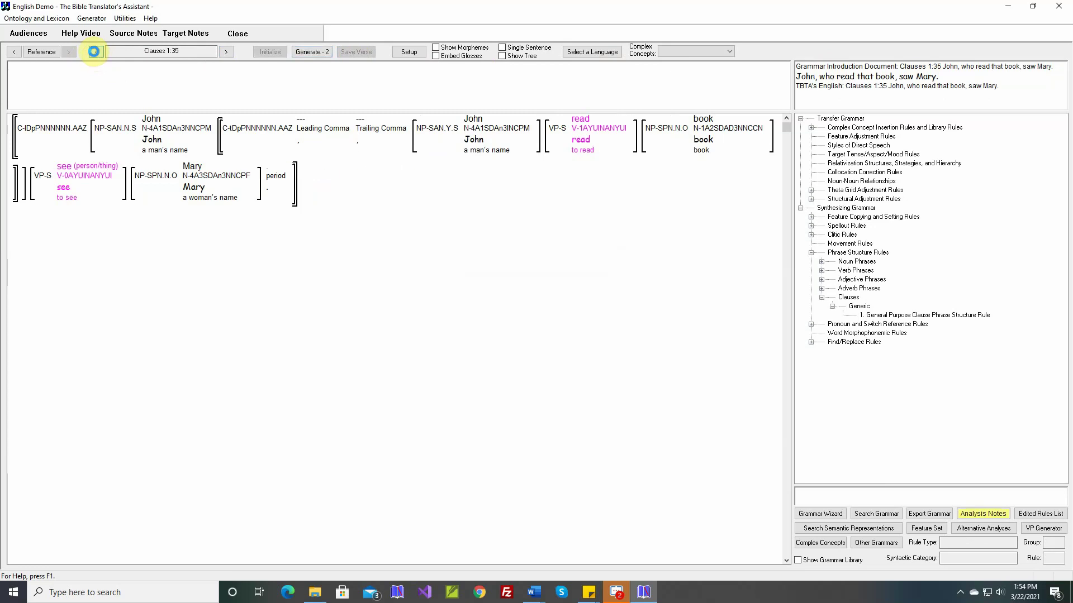
left_click(326, 139)
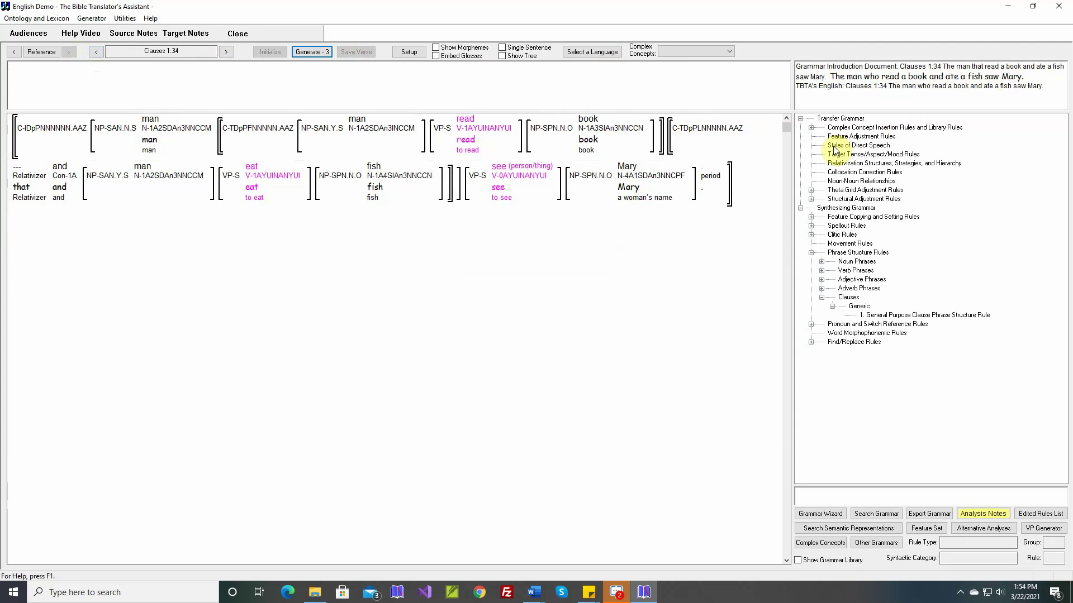
left_click(315, 52)
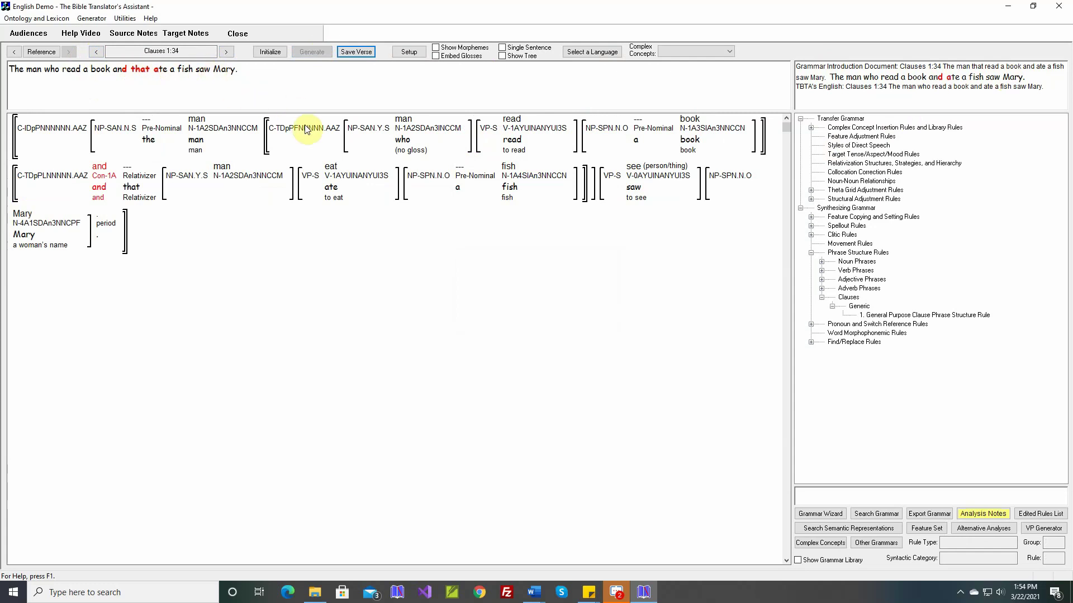
mouse_move(308, 131)
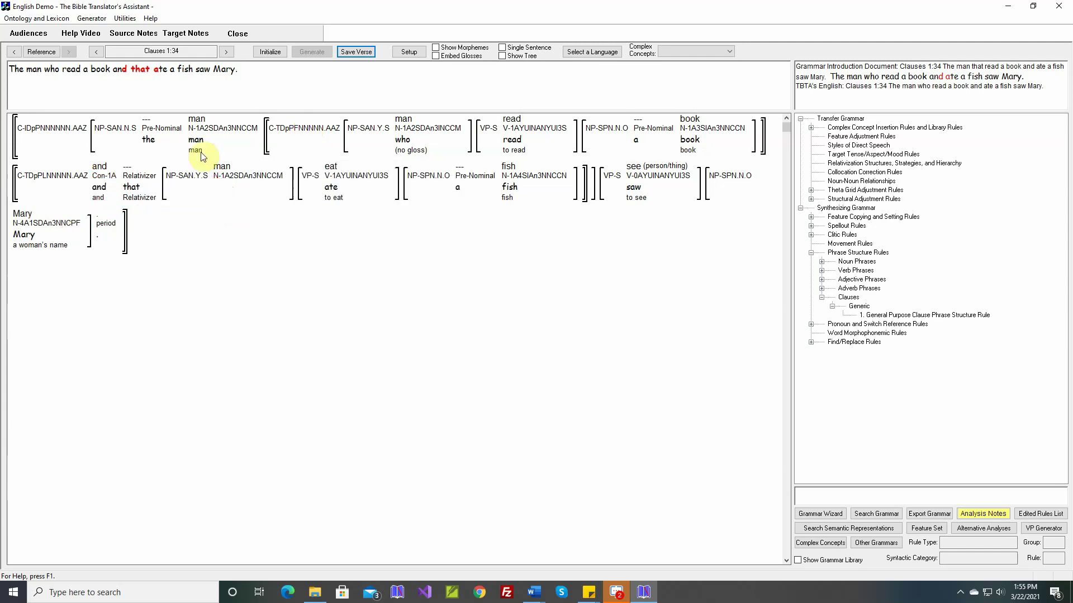
mouse_move(59, 178)
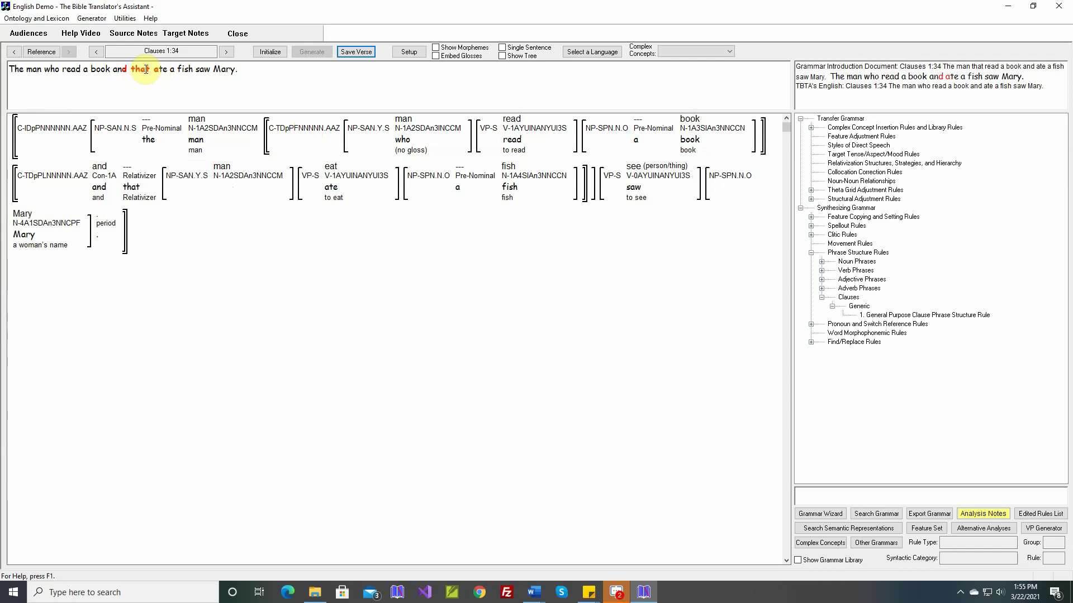
Open the Restructuring Rule for Relative Clauses and start a fourth structure based on the third structure's input.
double_click(858, 164)
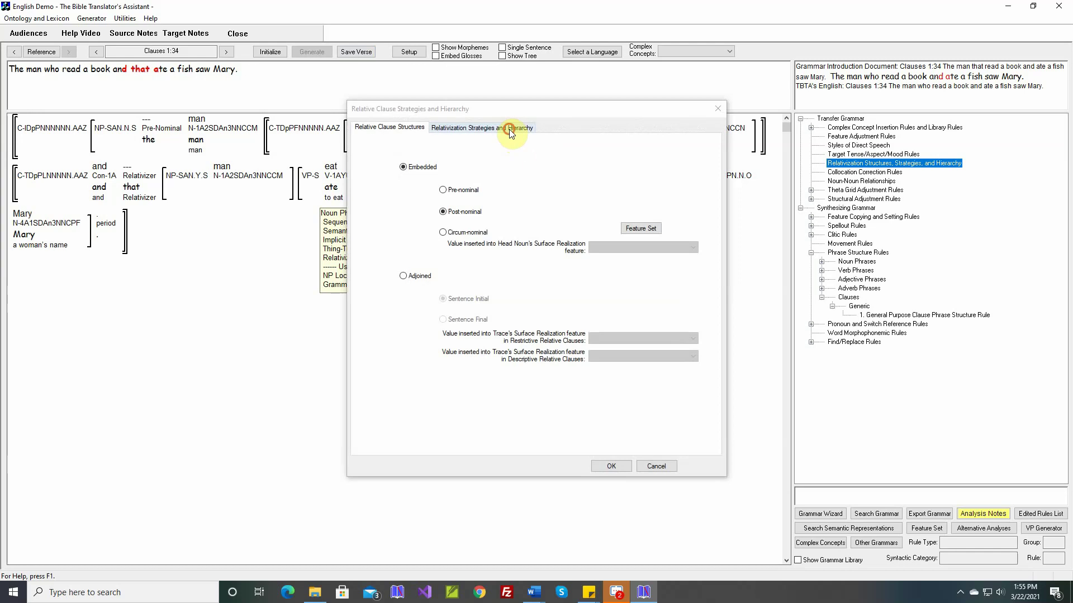
left_click(508, 129)
left_click(656, 394)
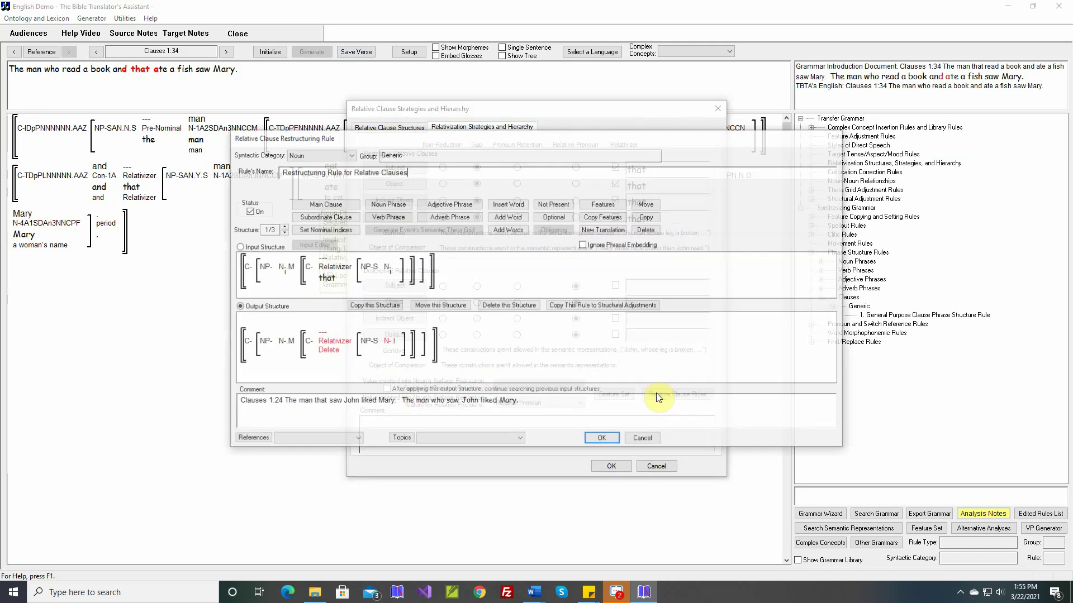
left_click(282, 227)
left_click(282, 227)
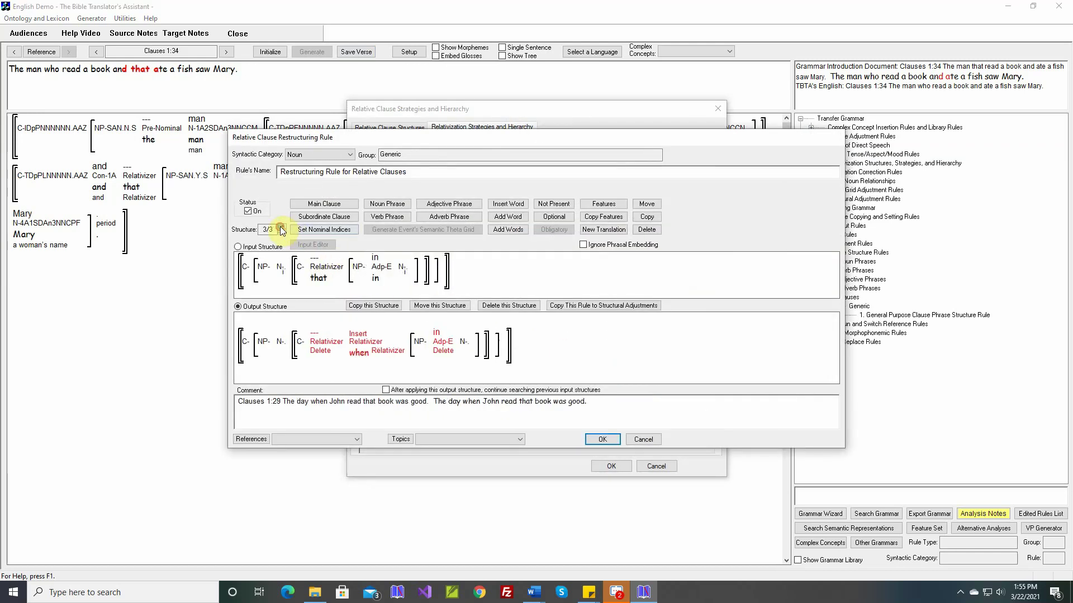
left_click(282, 227)
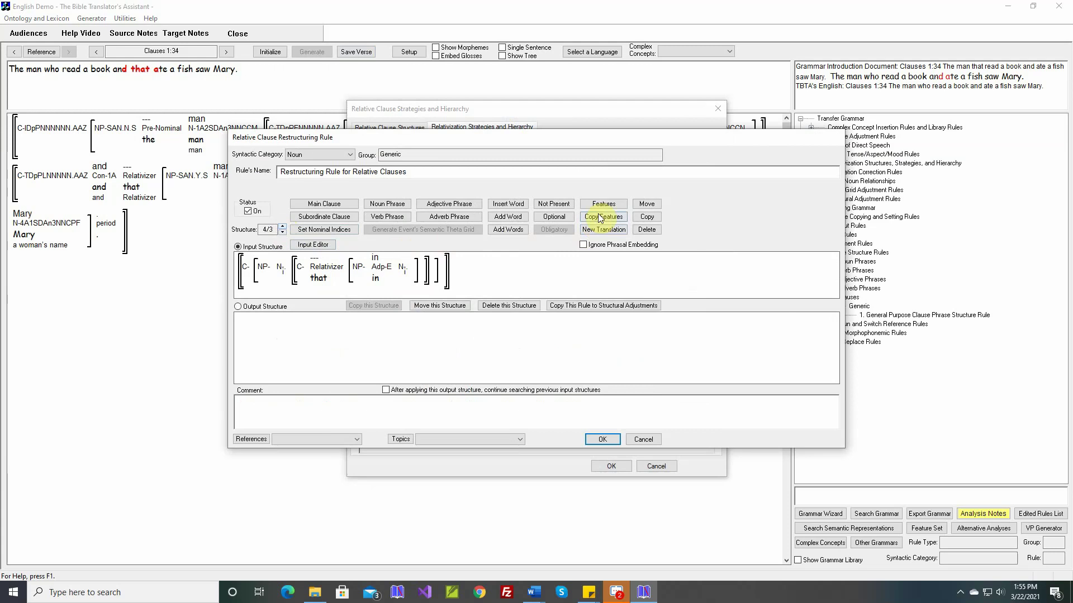
In the fourth input structure, set the relative clause's Sequence feature to Last Coordinate and remove the adposition "in".
left_click(604, 204)
left_click(300, 272)
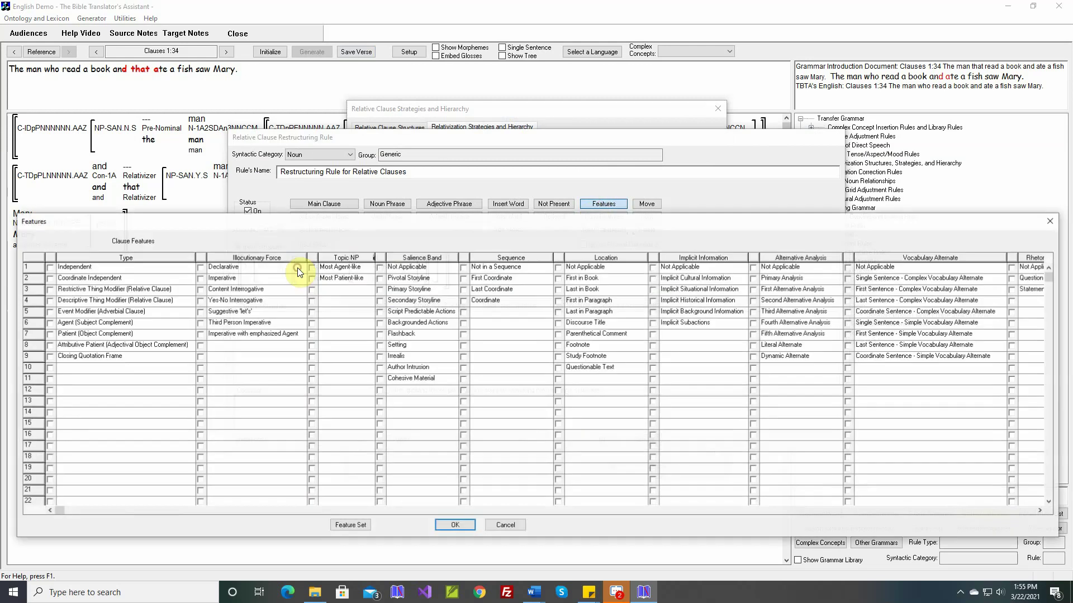
left_click(600, 510)
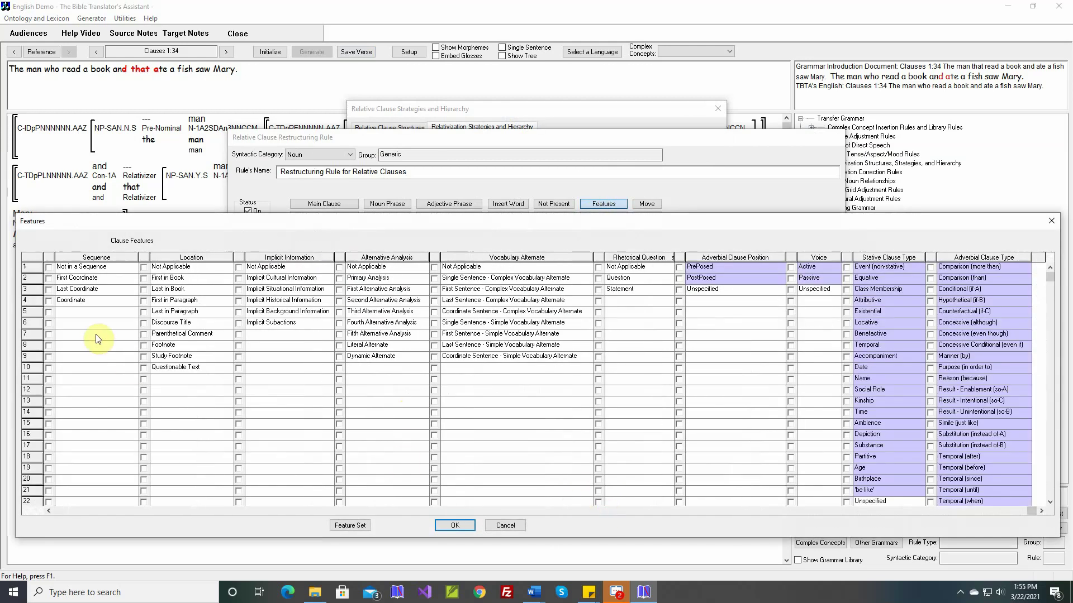
left_click(49, 301)
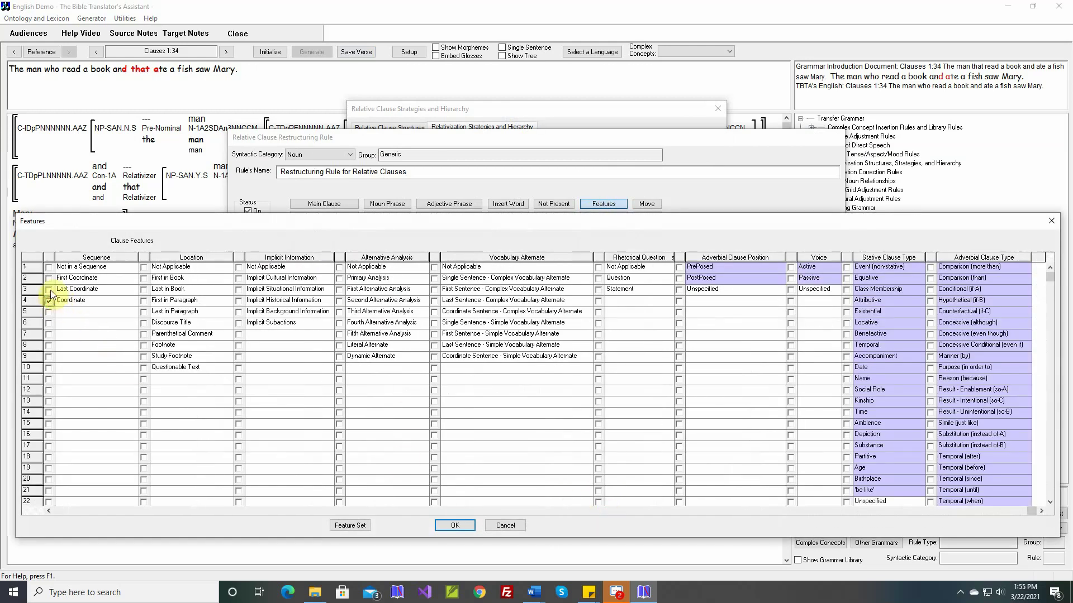
left_click(444, 528)
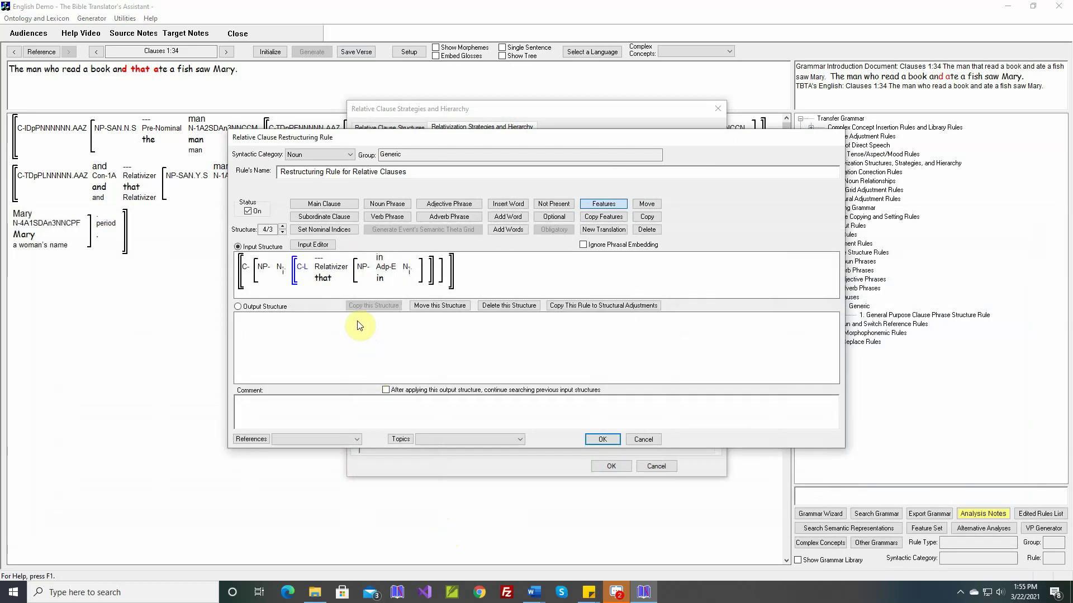
left_click(646, 230)
left_click(385, 268)
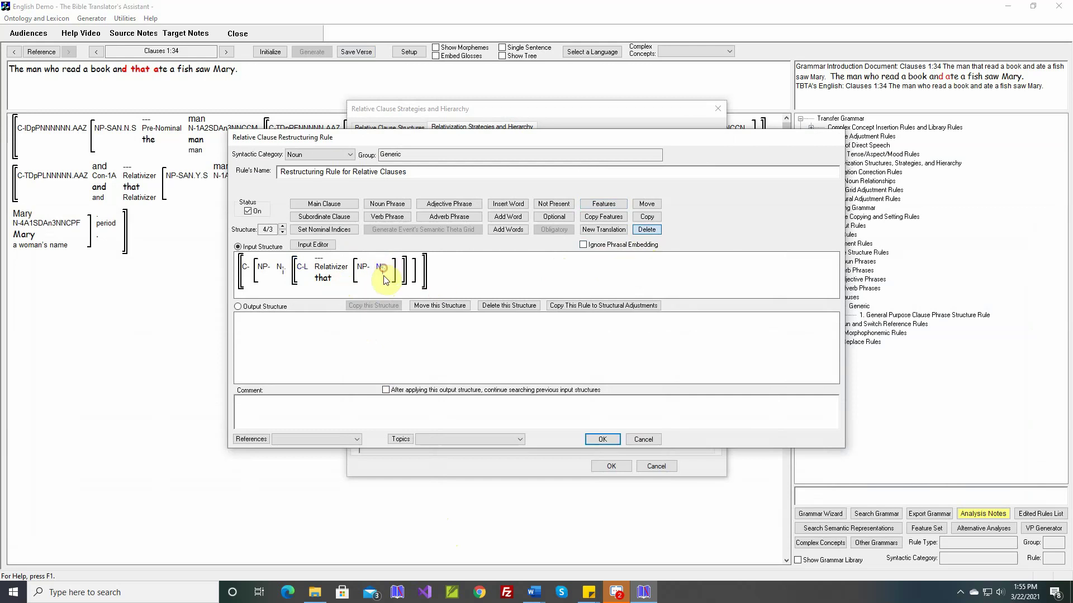
Create the fourth structure's output from its input and mark the Relativizer "that" for deletion.
left_click(275, 306)
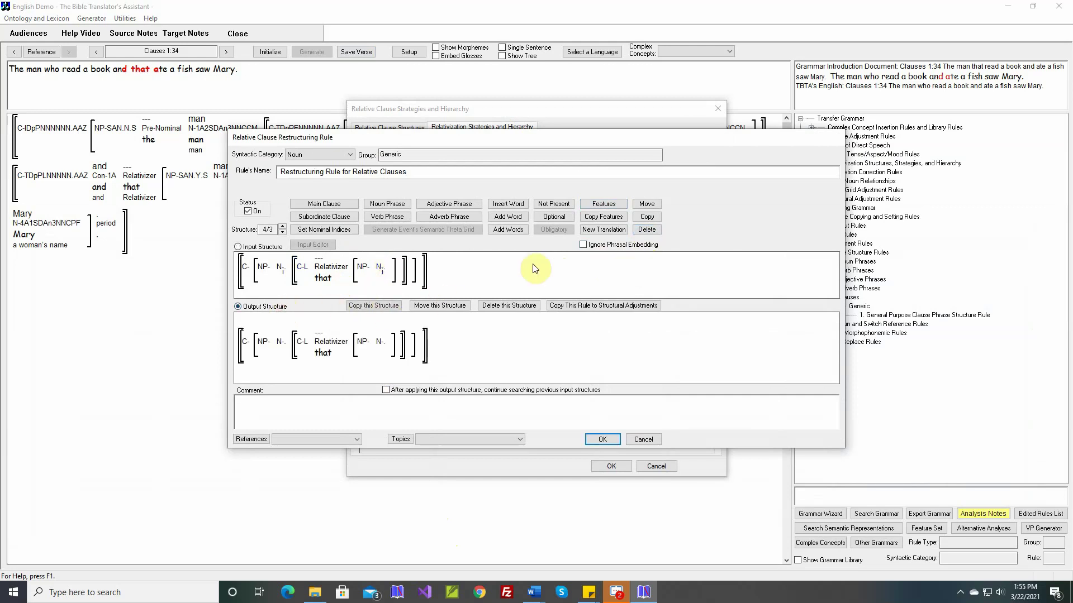
left_click(646, 229)
left_click(329, 355)
Paste the Clauses 1:34 example, "The man who read a book and ate a fish saw Mary.", as the structure's comment and accept the rule.
right_click(399, 406)
left_click(424, 418)
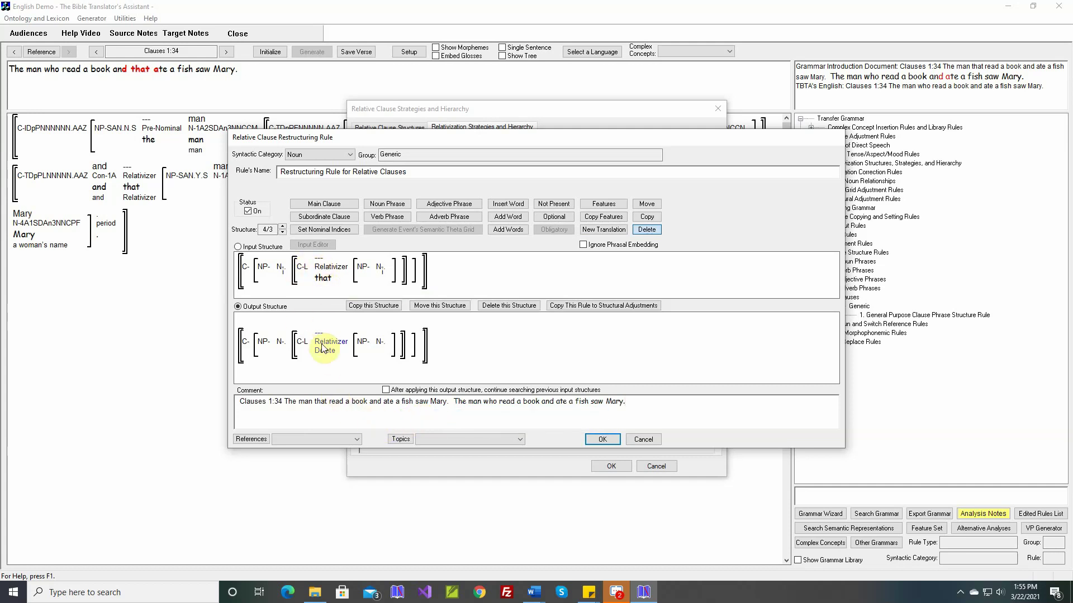
left_click(603, 439)
left_click(613, 467)
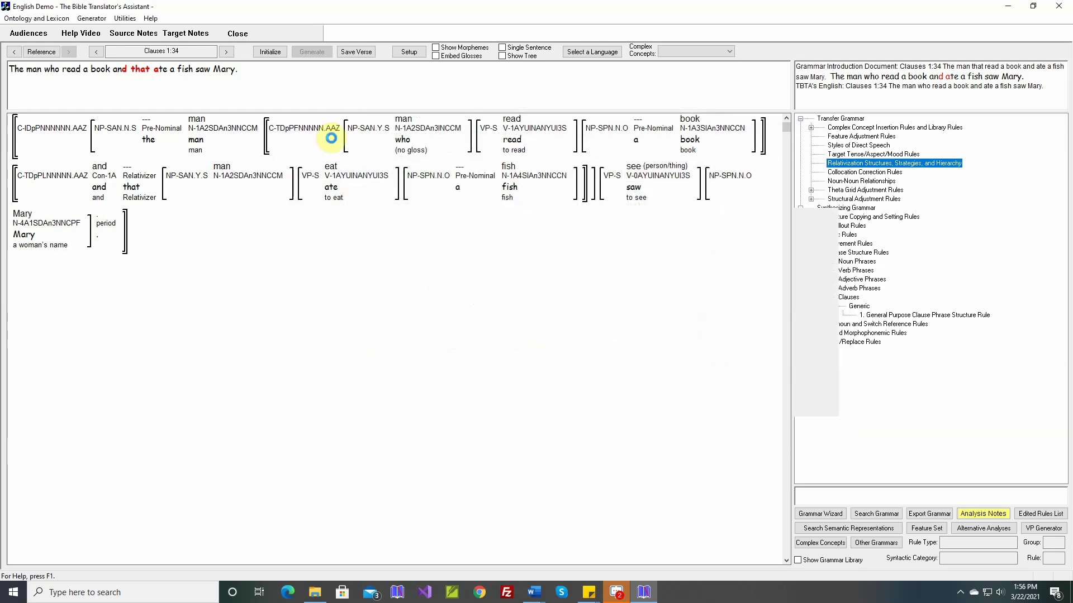
Reinitialize Clauses 1:34, generate its text with the new structure, and check the relative words in the result.
left_click(276, 51)
left_click(307, 52)
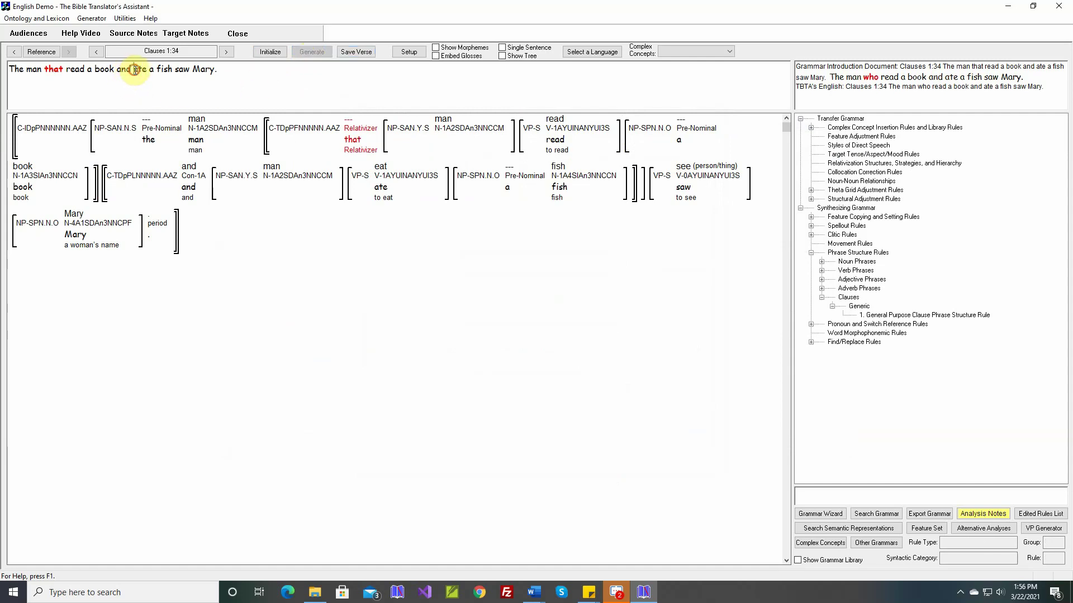
double_click(137, 69)
double_click(54, 69)
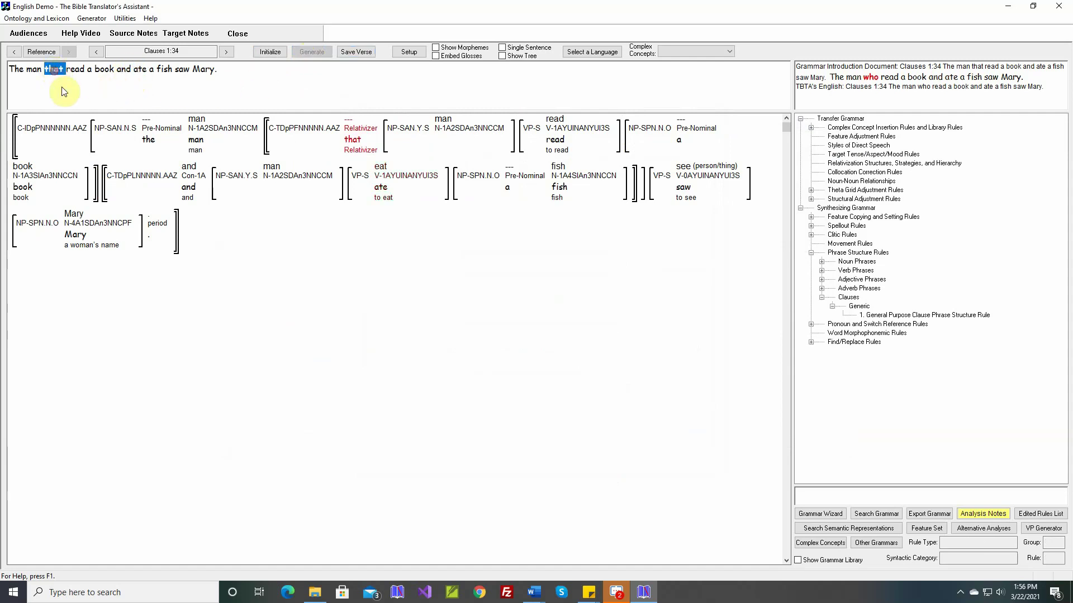
Reopen the fourth structure of the relative clause rule and enable continued searching of previous input structures after its output is applied.
double_click(860, 169)
left_click(487, 128)
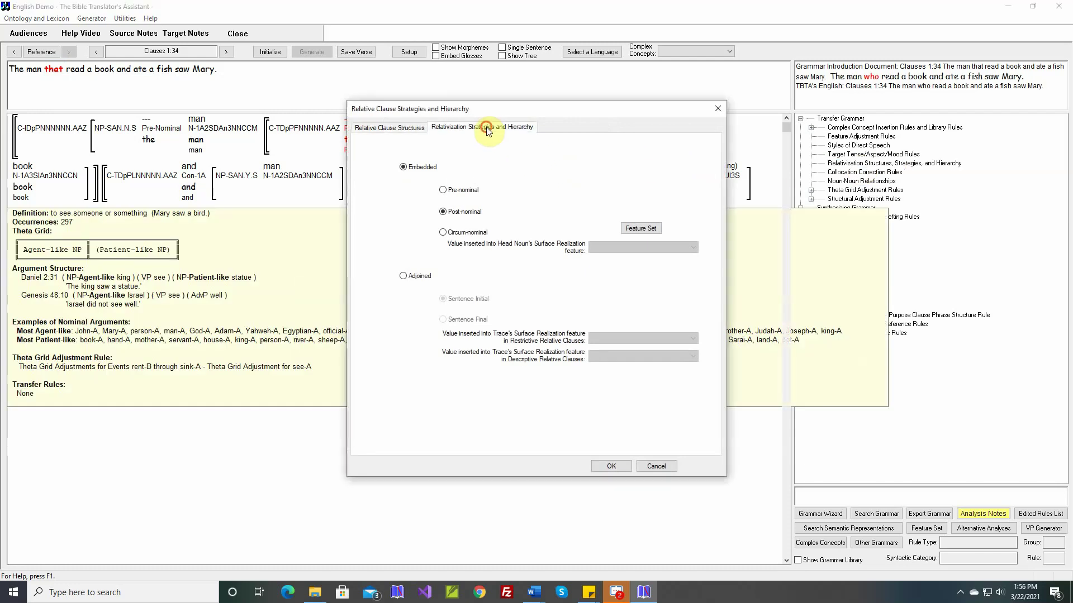
left_click(676, 395)
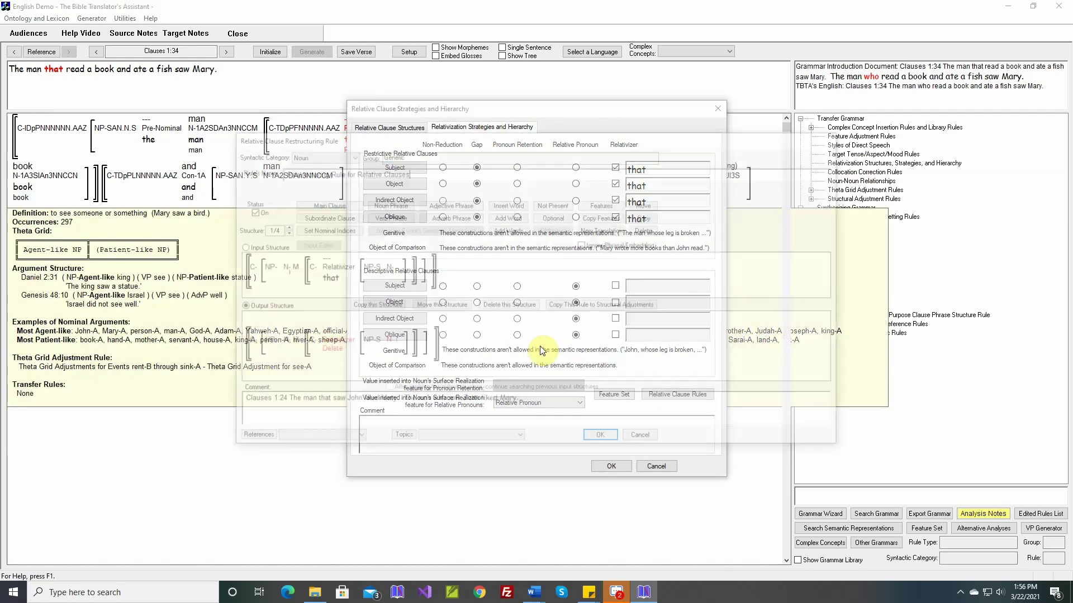
left_click(283, 227)
left_click(282, 226)
left_click(282, 226)
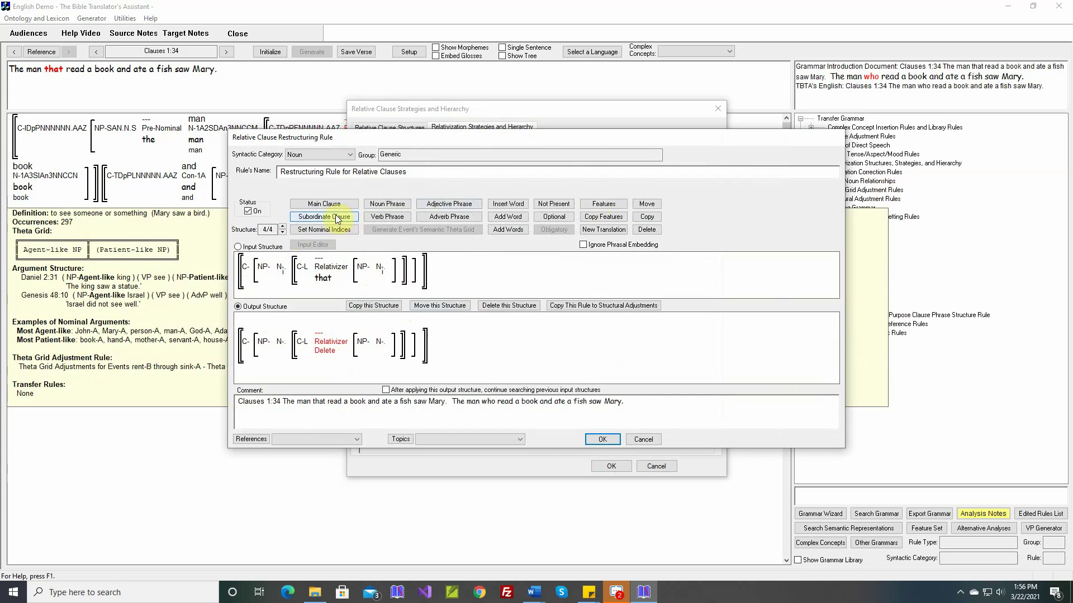
left_click(387, 391)
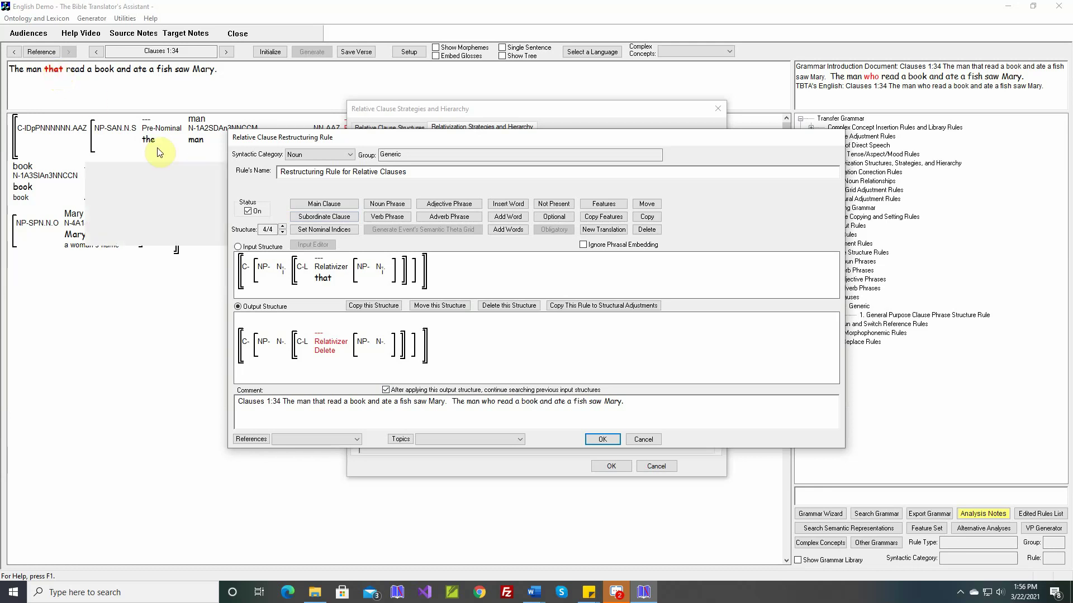
Review the relative clause rule's first three structures, return to the fourth, and accept the rule changes.
left_click(283, 233)
left_click(283, 232)
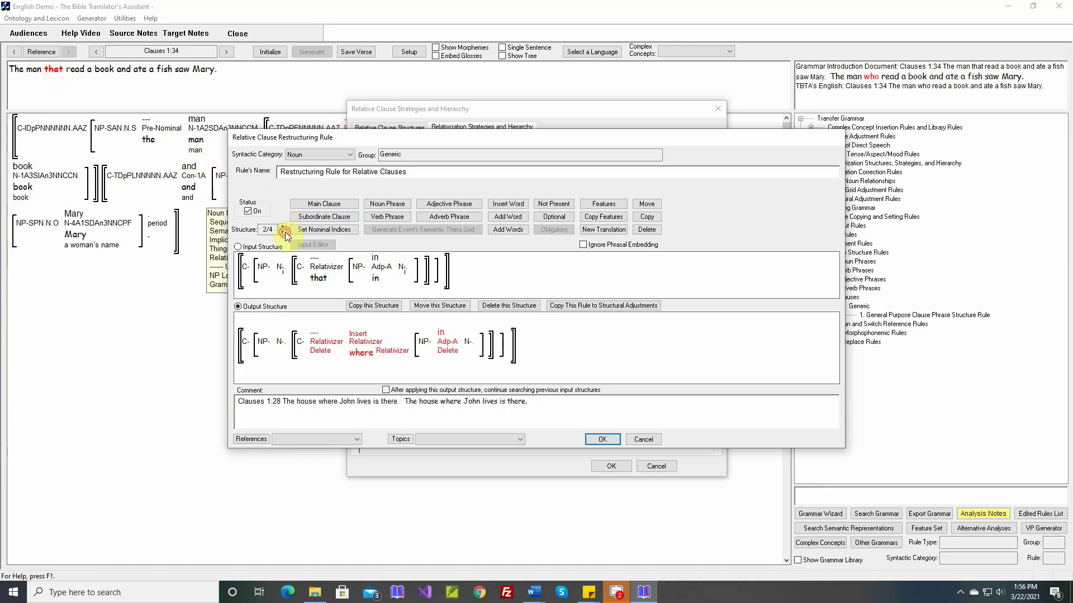
left_click(283, 233)
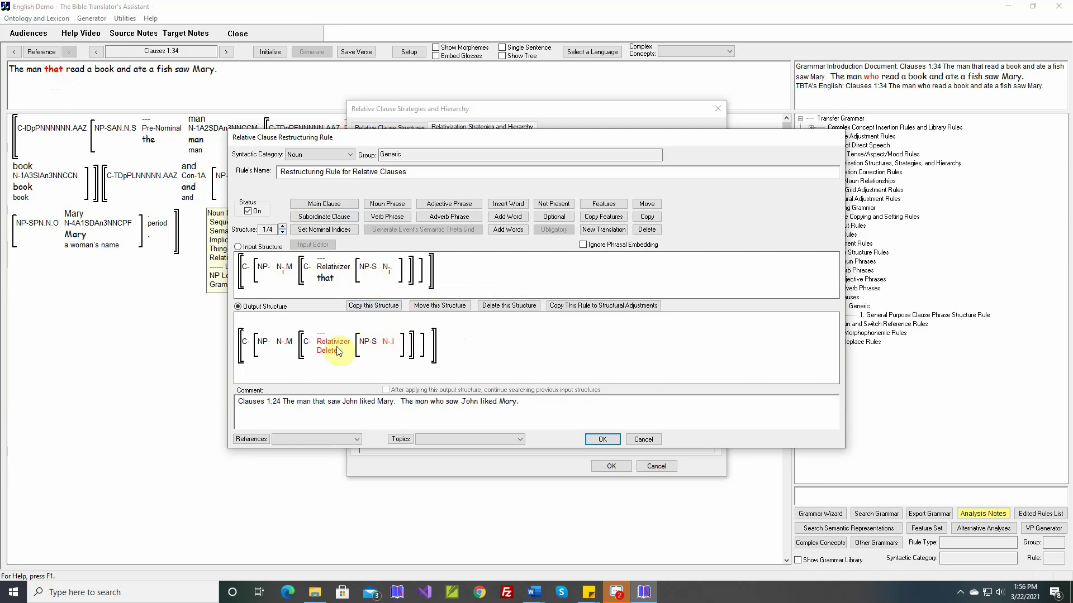
left_click(283, 227)
left_click(282, 227)
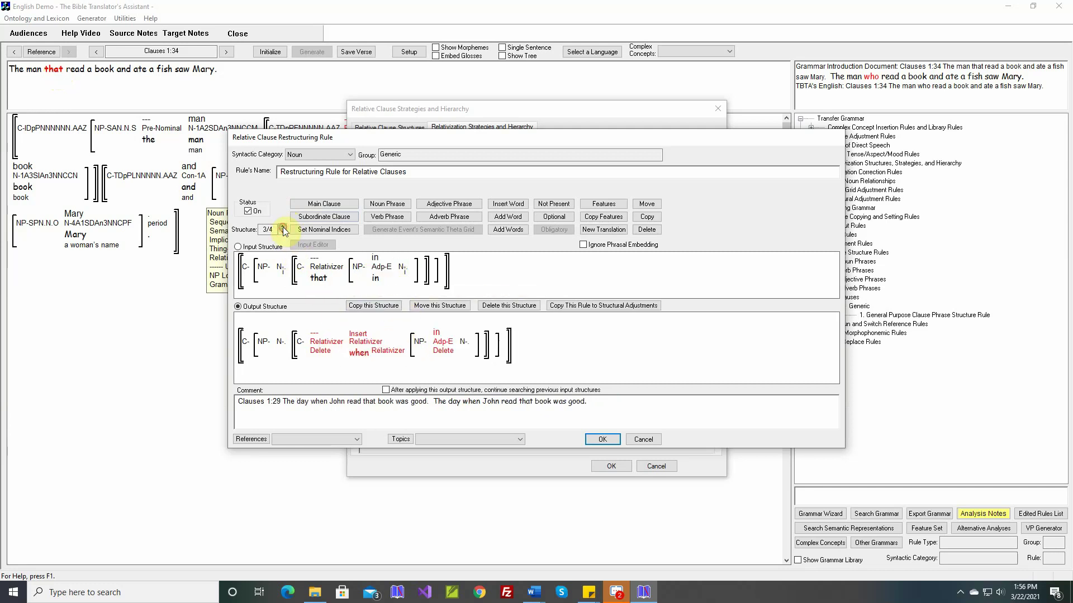
left_click(282, 227)
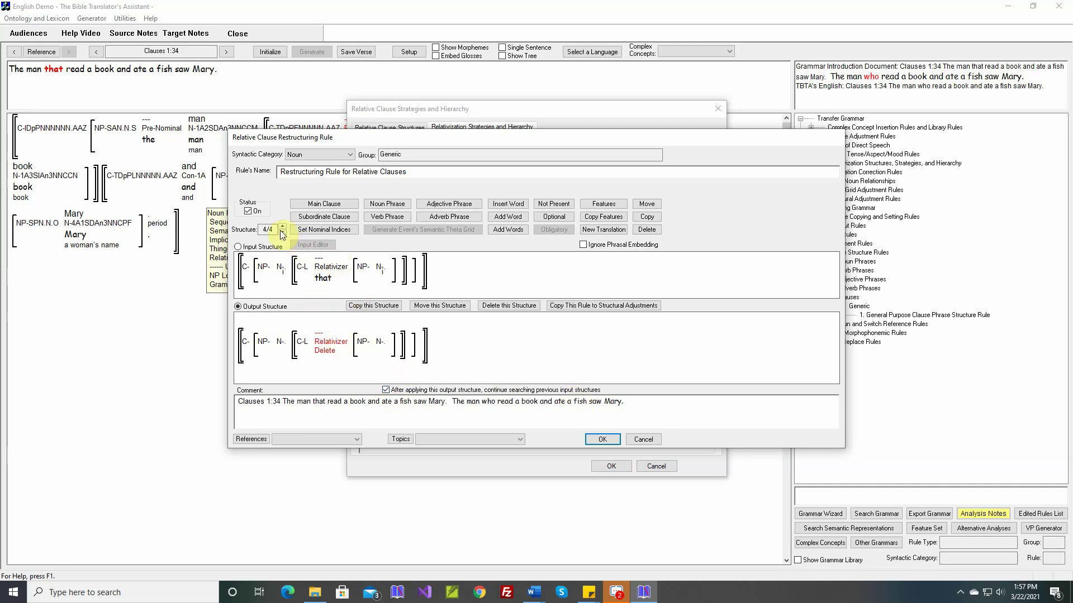
left_click(603, 439)
left_click(611, 466)
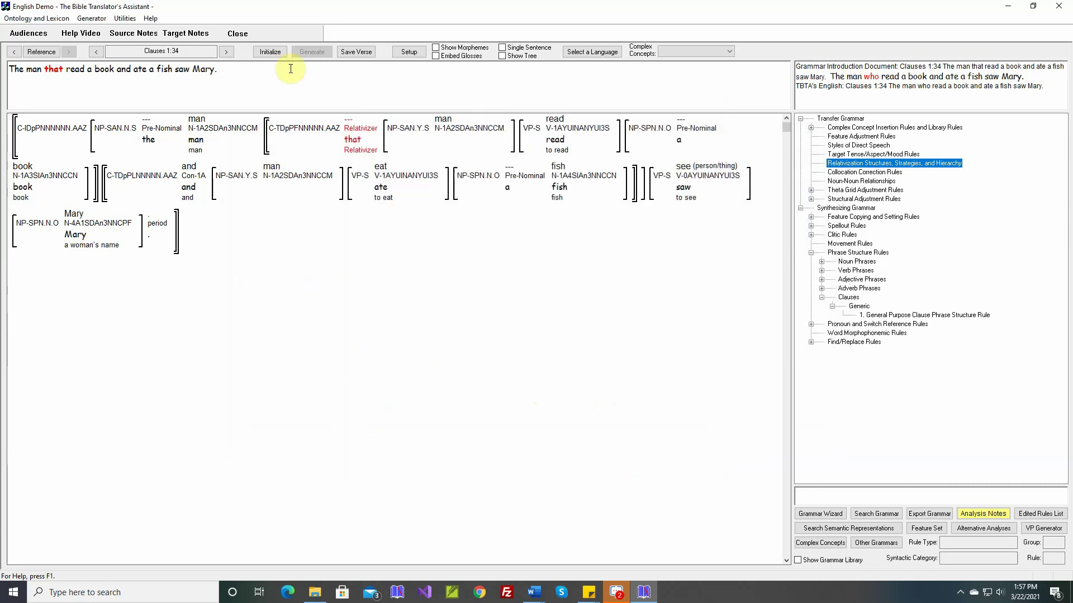
Reinitialize Clauses 1:34, generate its text with continued structure searching enabled, and save the verse.
left_click(270, 52)
left_click(314, 52)
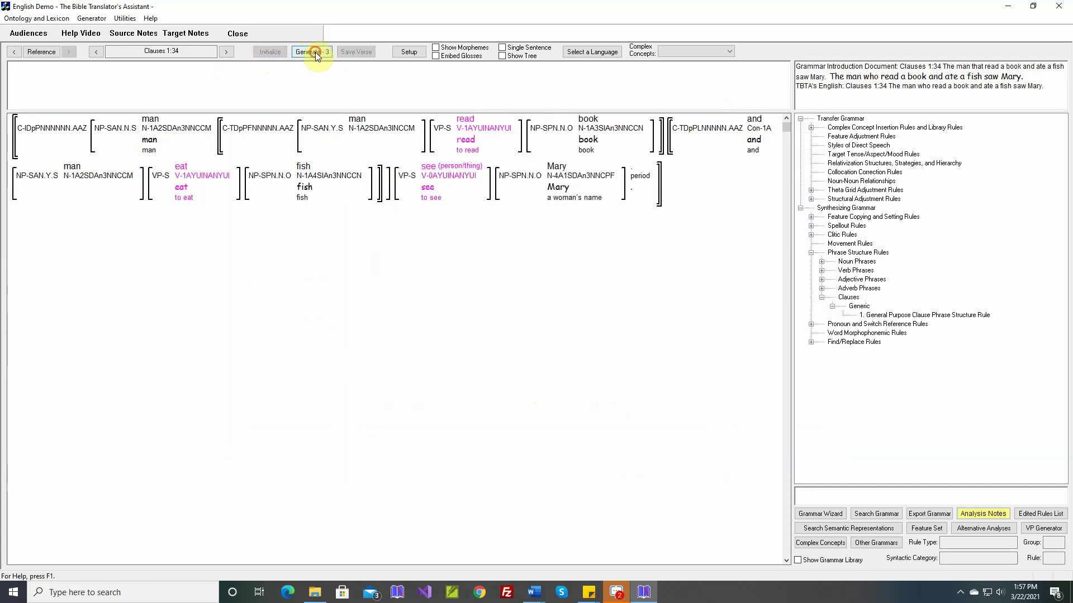
left_click(315, 52)
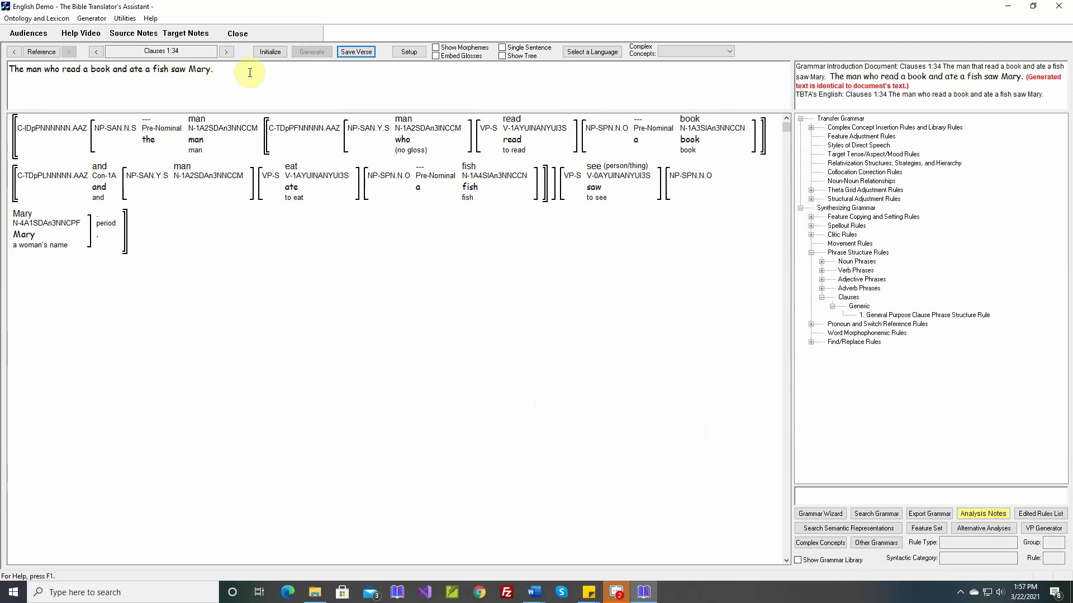
left_click(359, 53)
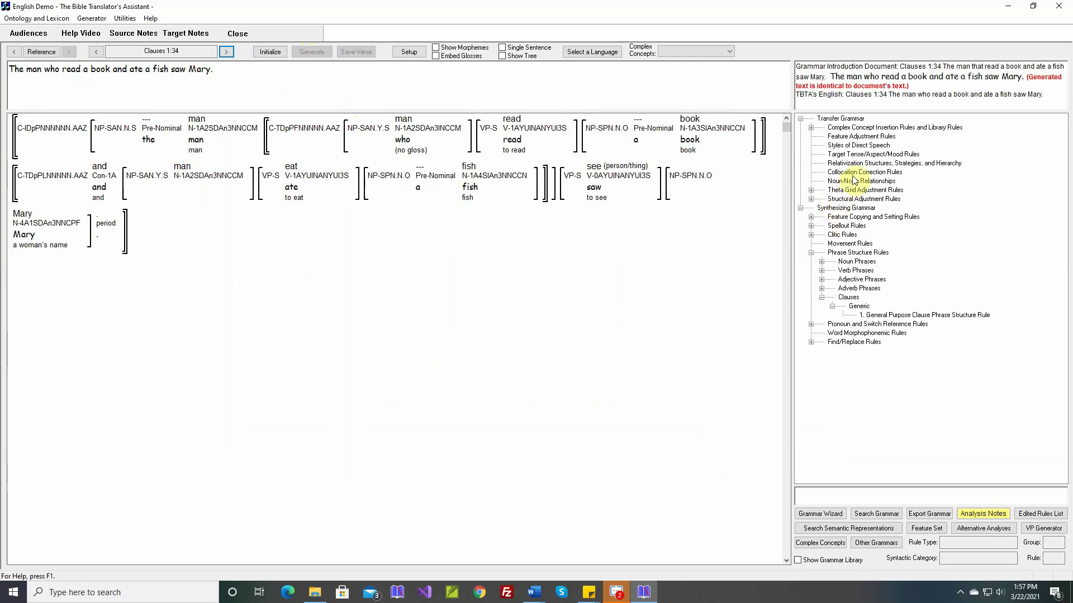
Examine the first structure of the Restructuring Rule for Relative Clauses and close the rule without changes.
double_click(866, 163)
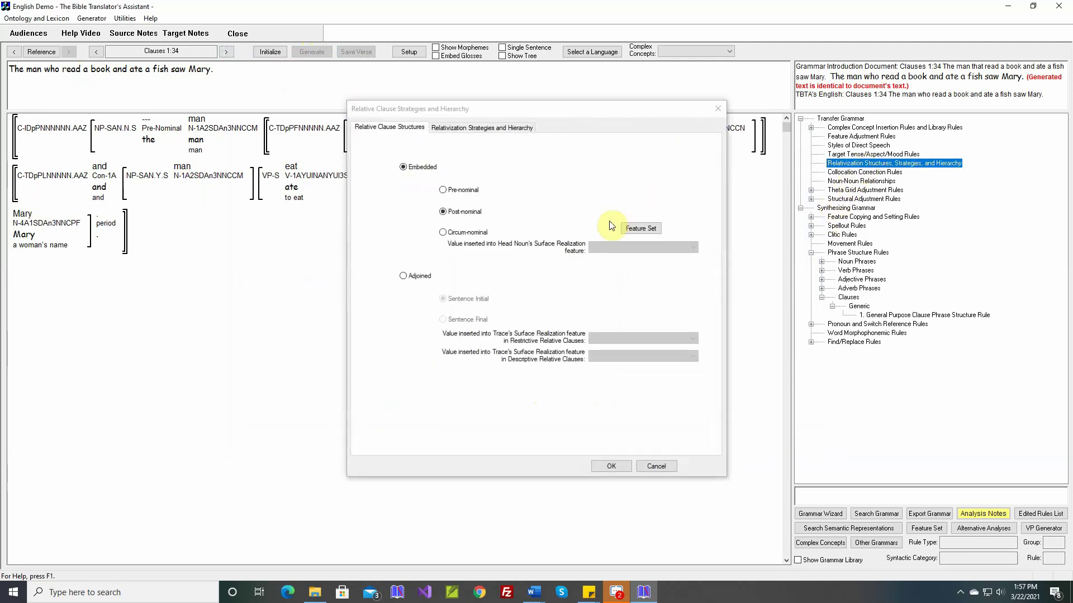
left_click(506, 128)
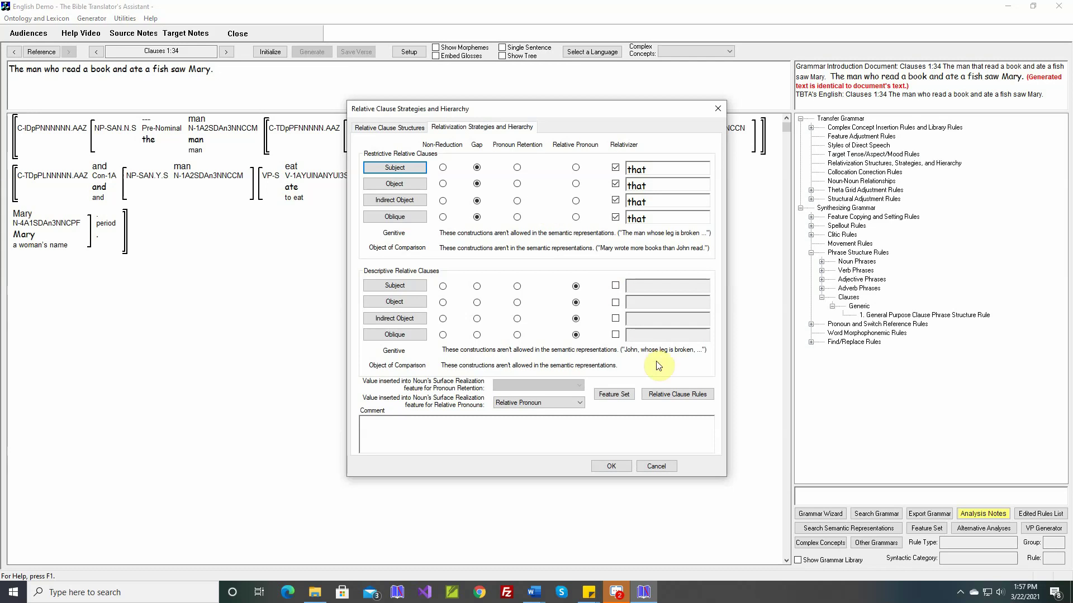
left_click(668, 395)
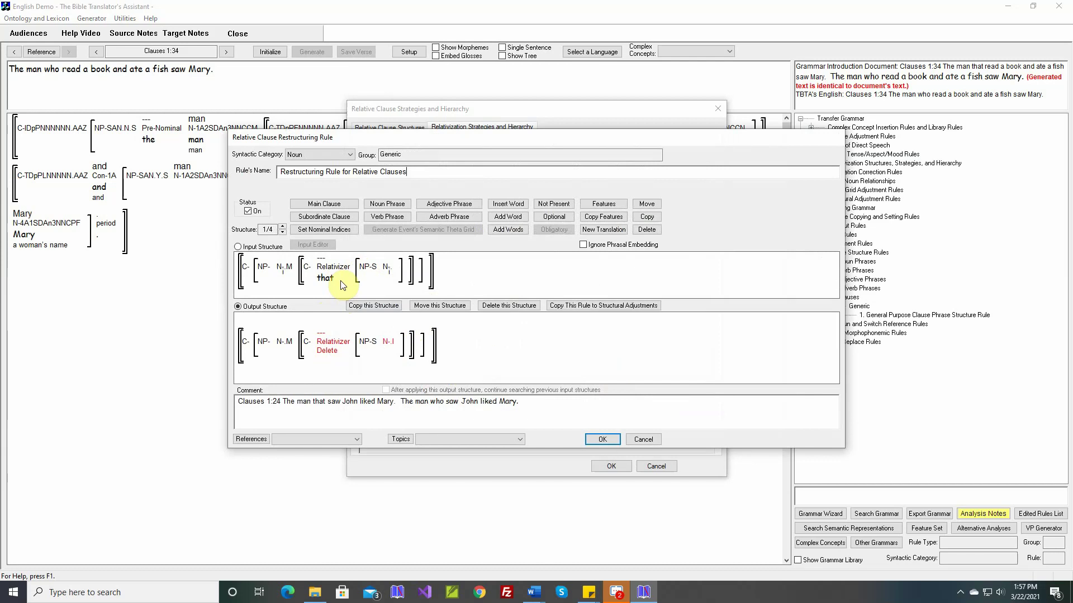
left_click(651, 439)
left_click(658, 465)
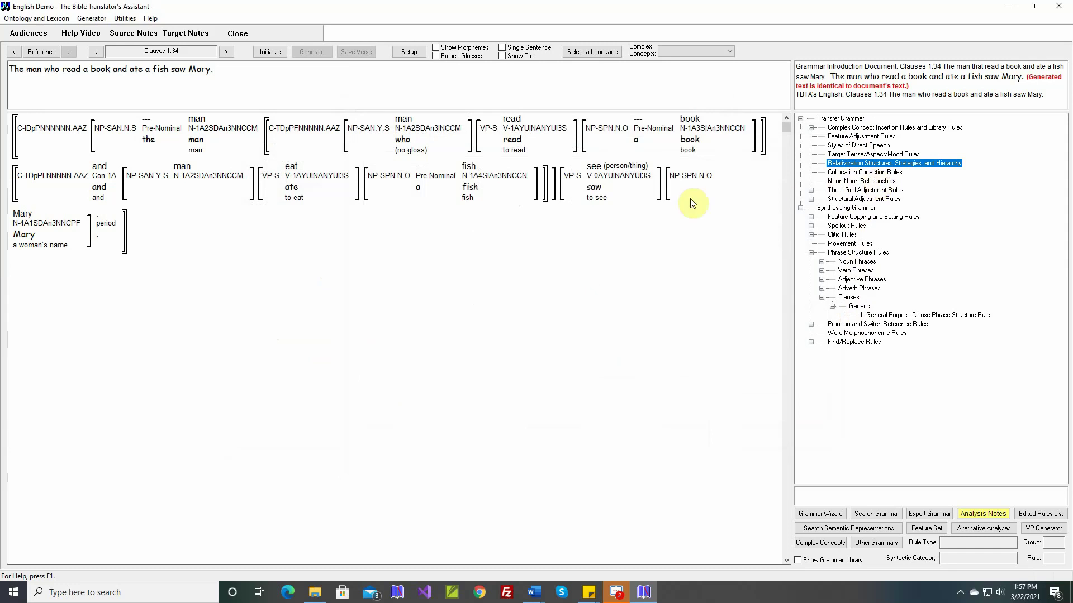
Copy the Restructuring Rule for Relative Clauses to the Structural Adjustment Rules, leave the original rule's status off, and accept the relativization settings.
mouse_move(322, 195)
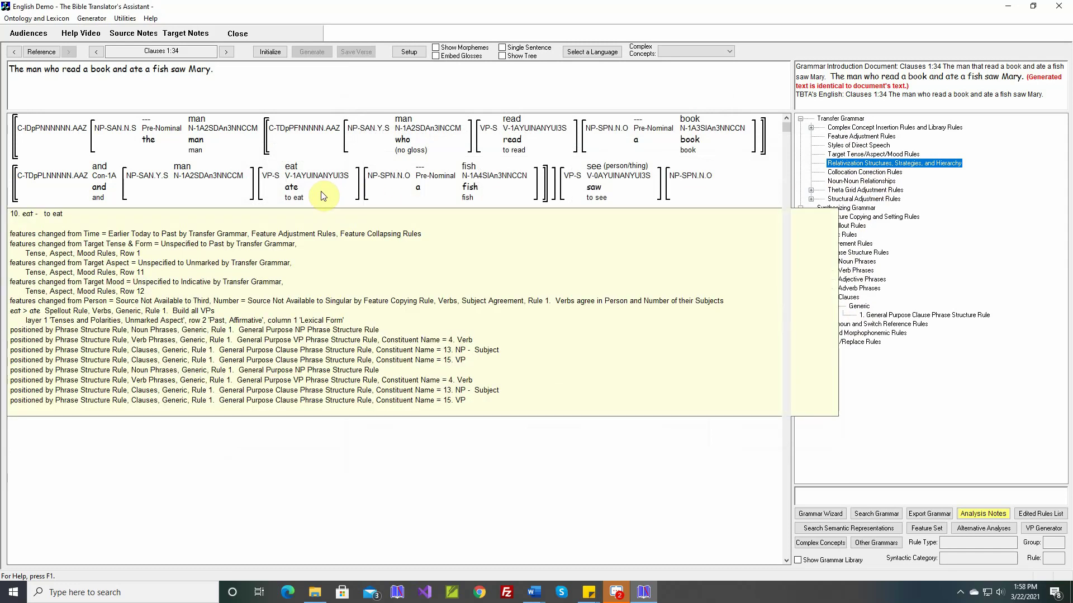
double_click(851, 164)
left_click(504, 128)
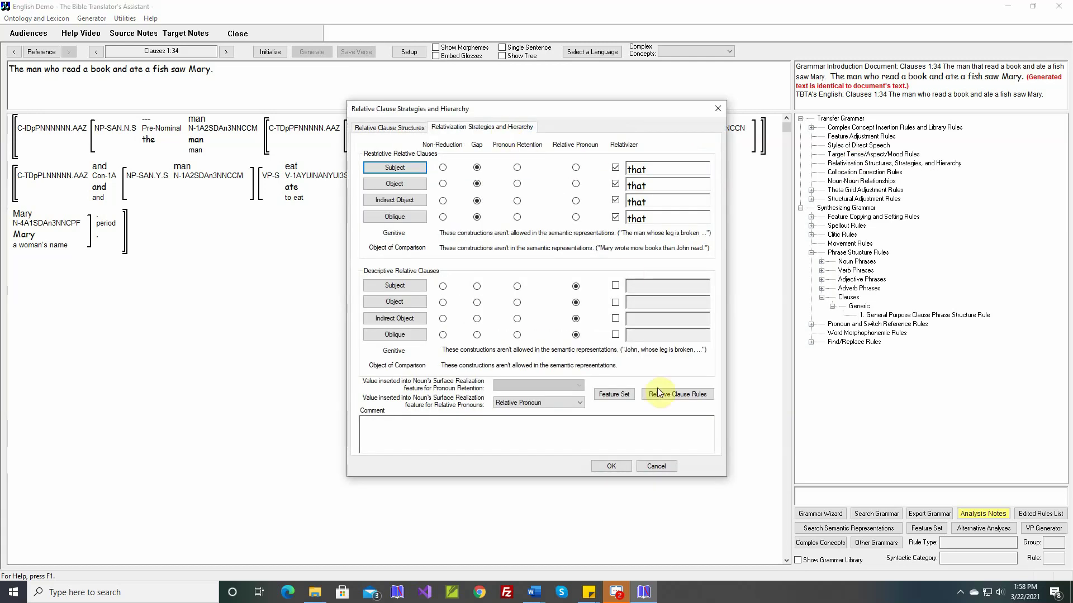
left_click(658, 392)
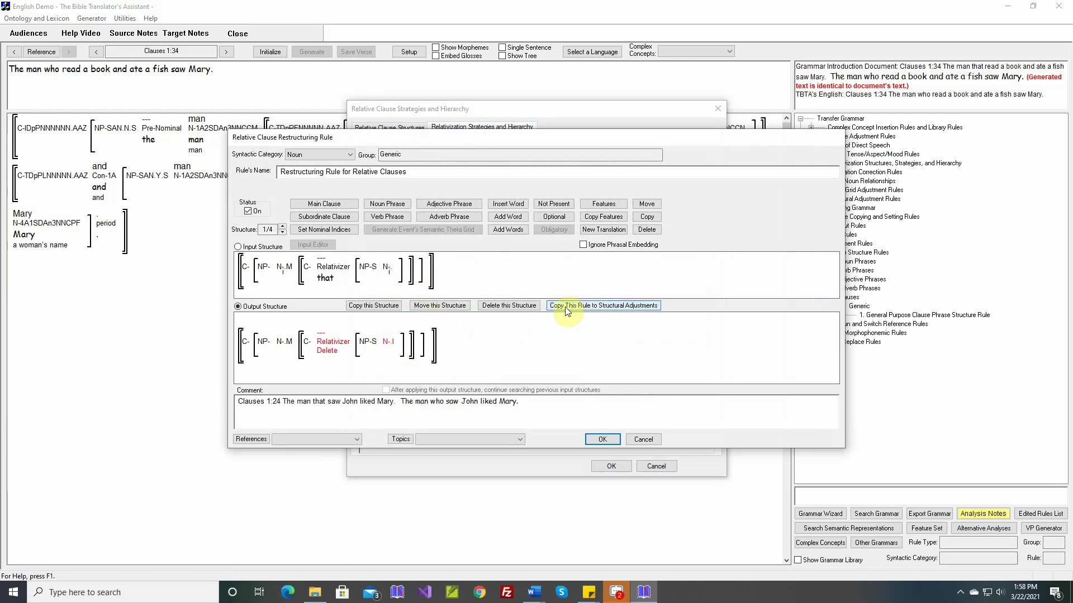
left_click(631, 308)
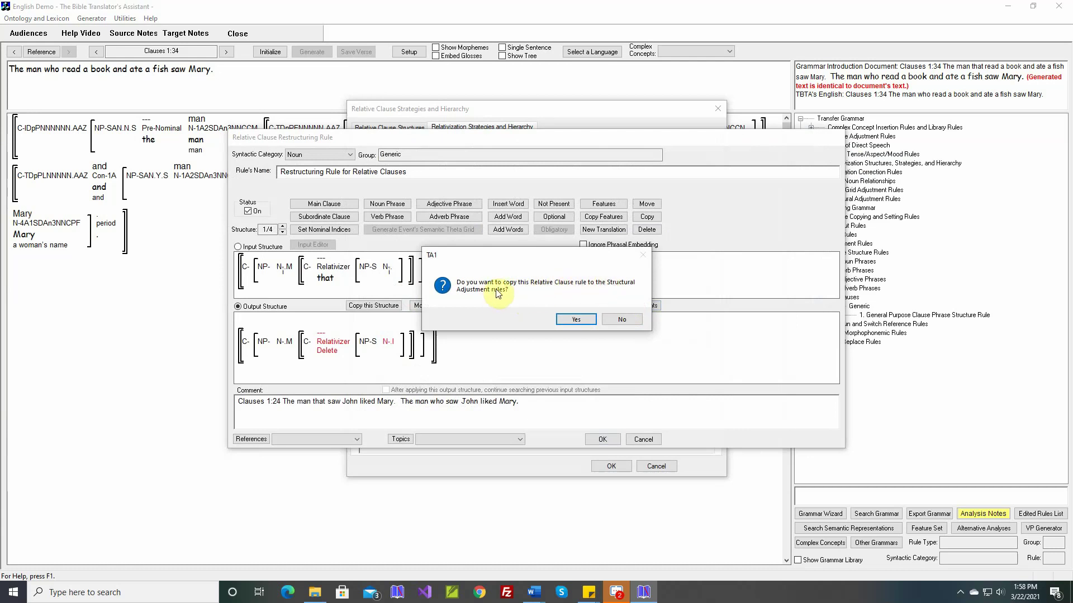
left_click(575, 320)
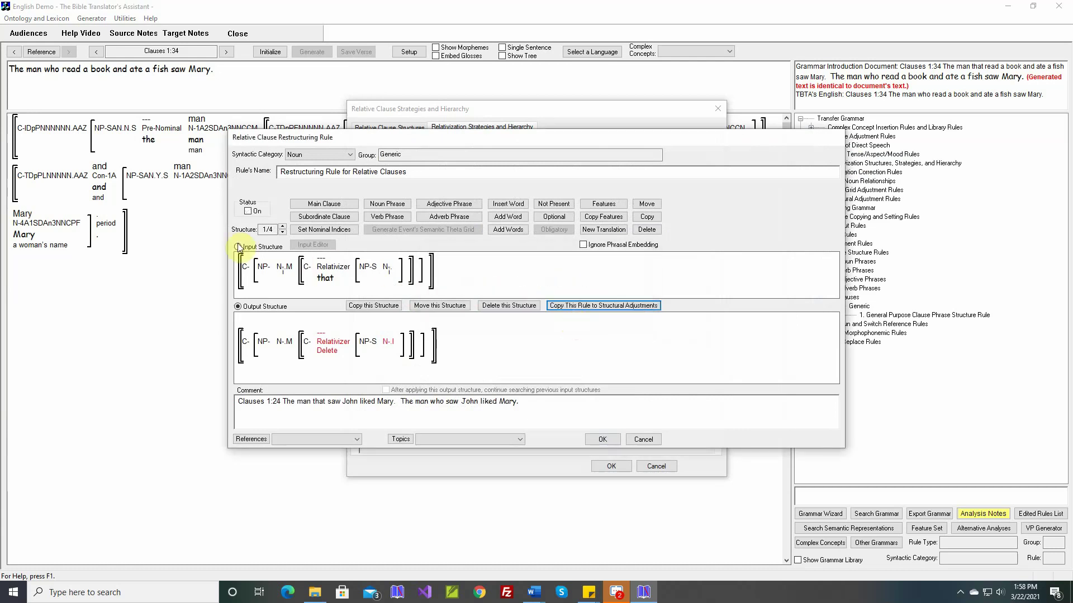
left_click(602, 439)
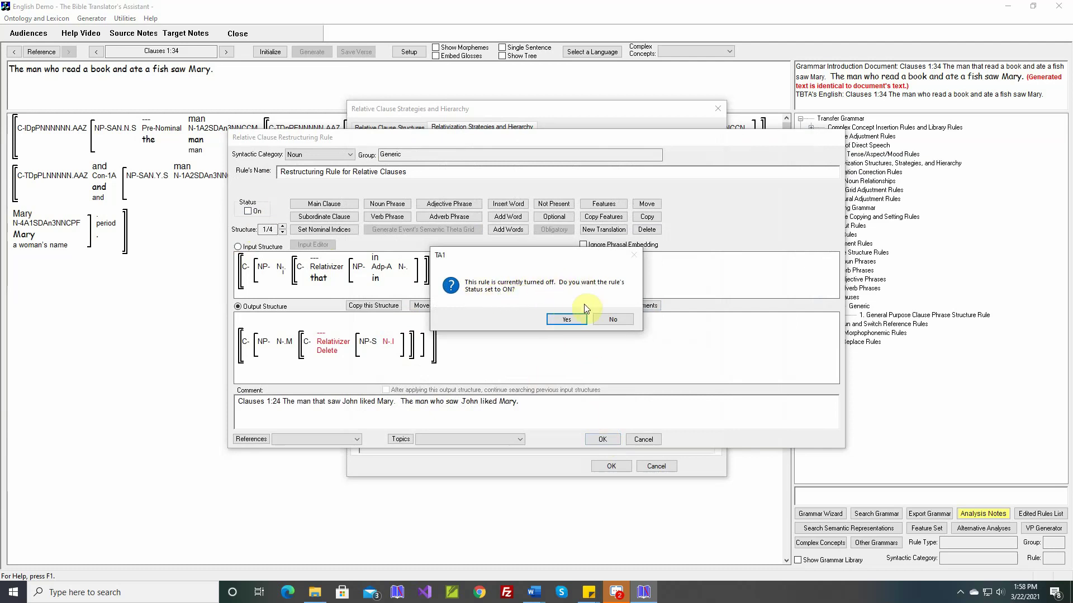
left_click(603, 319)
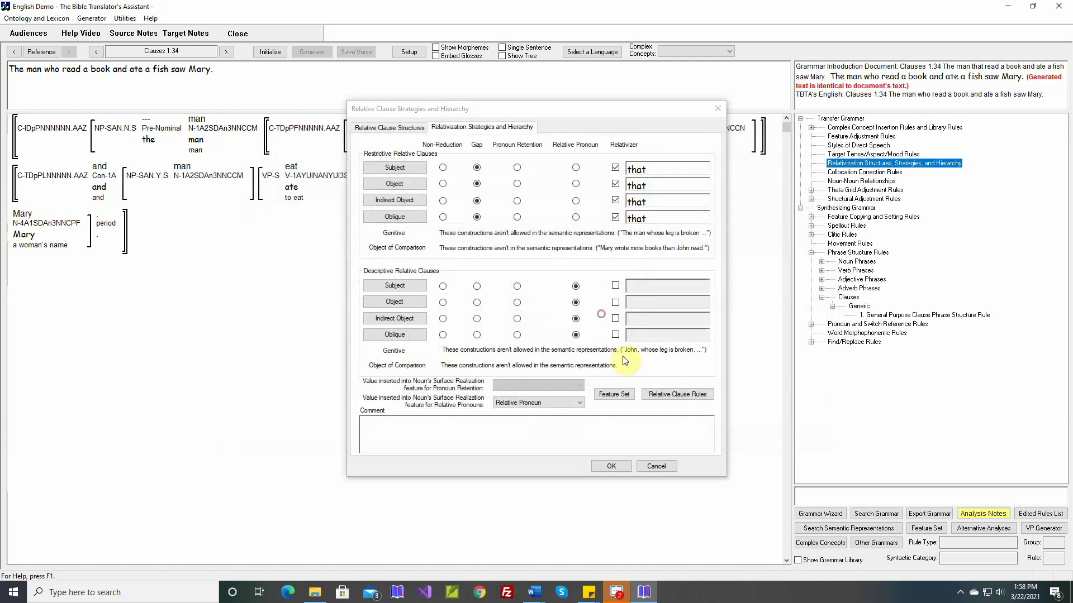
left_click(628, 468)
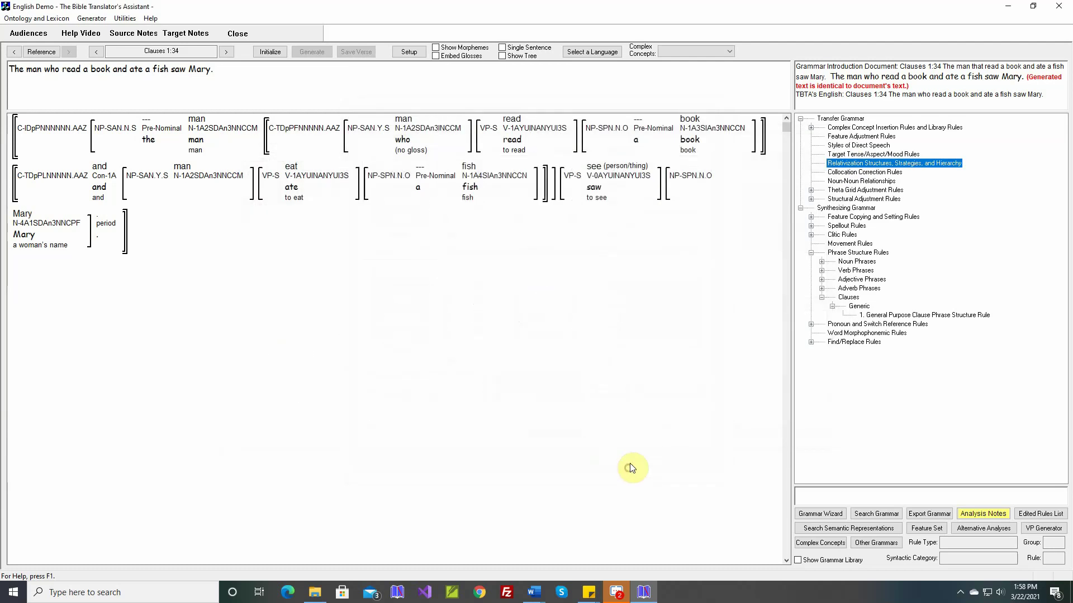
Find the copied relative clause rule under the structural adjustments' Initialize All Contextual Features group, examine it, and close it without changes.
left_click(812, 200)
left_click(822, 208)
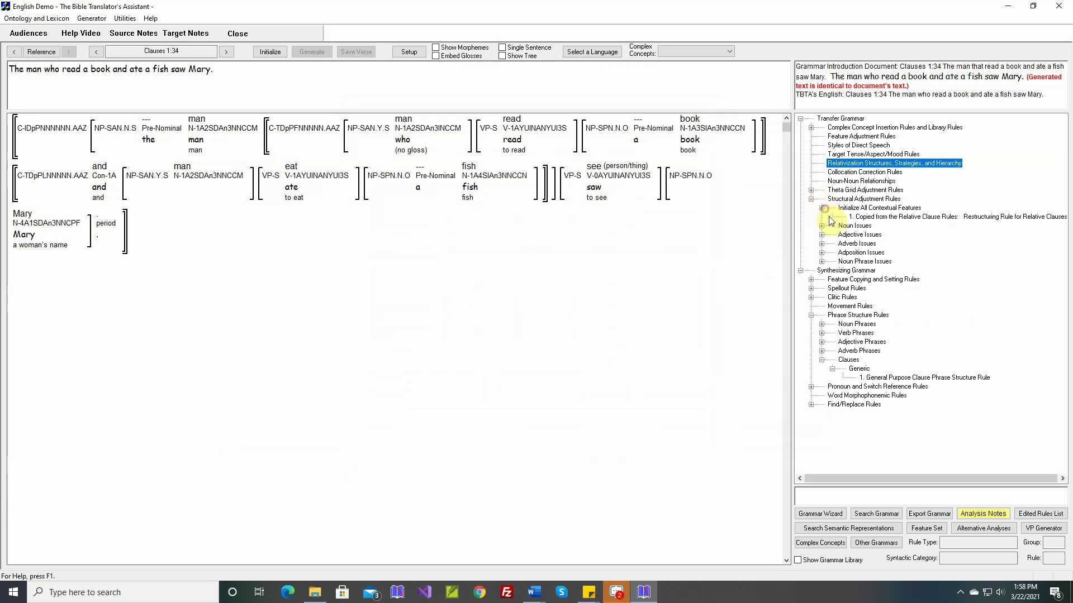
left_click(868, 218)
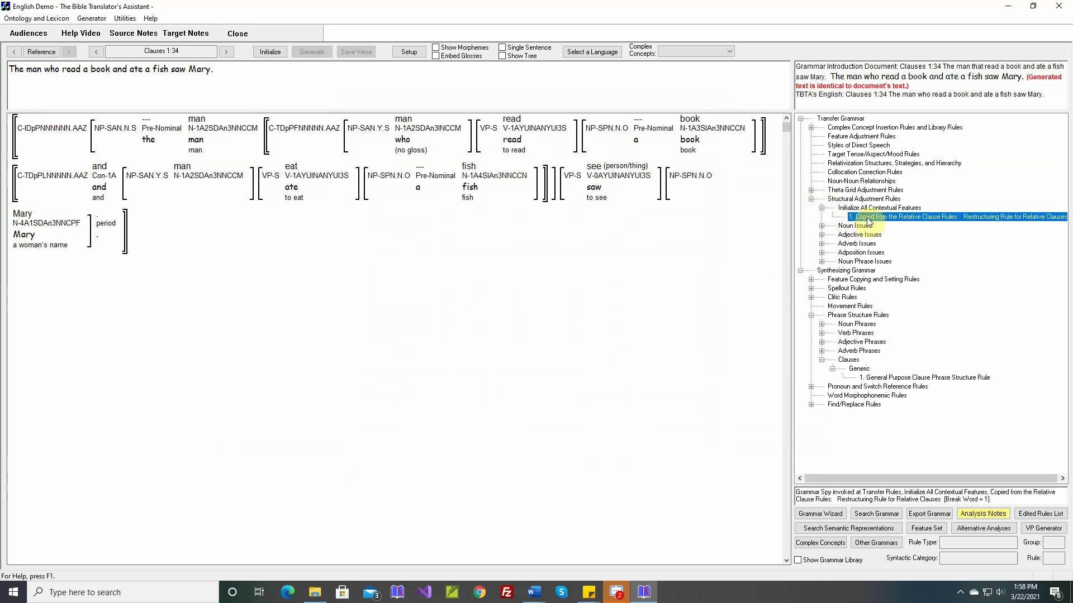
double_click(864, 217)
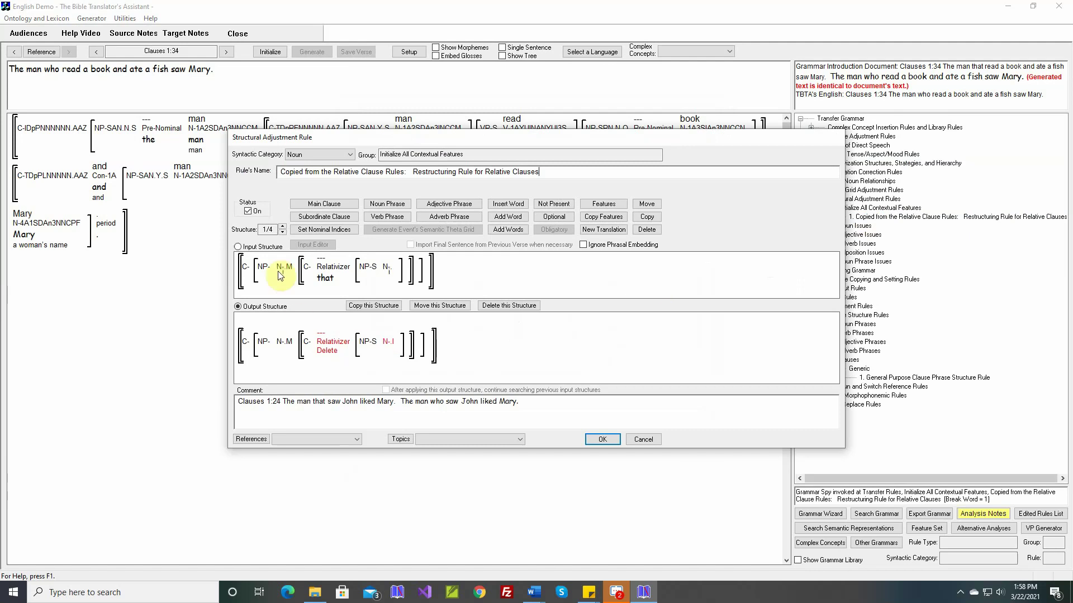
left_click(643, 440)
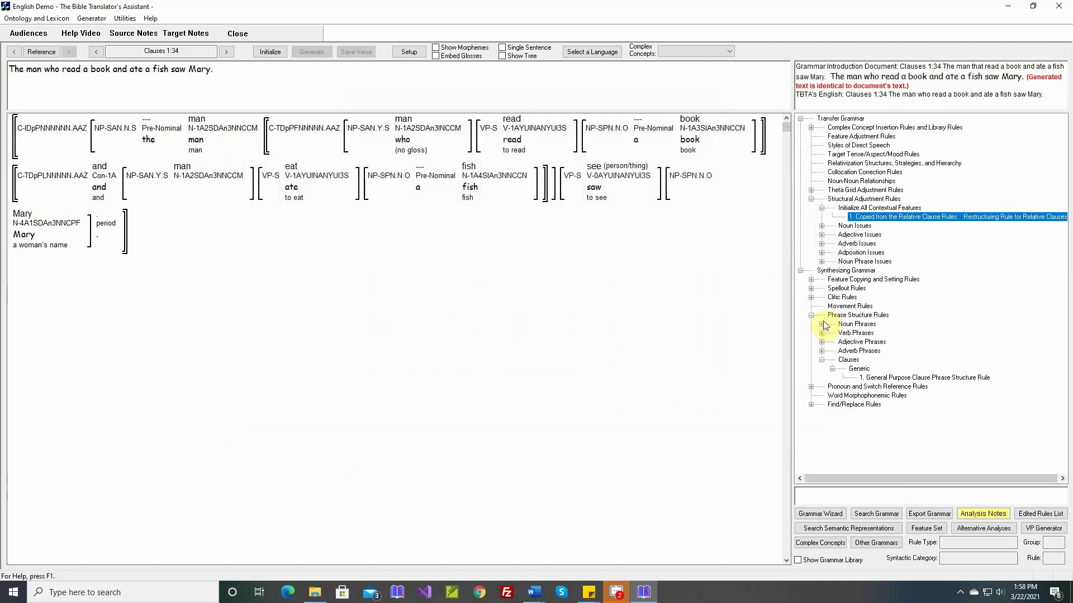
Invoke Grammar Spy at the copied relative clause rule, generate Clauses 1:34, step through the rule's first checks, and finish the generation.
left_click(873, 221)
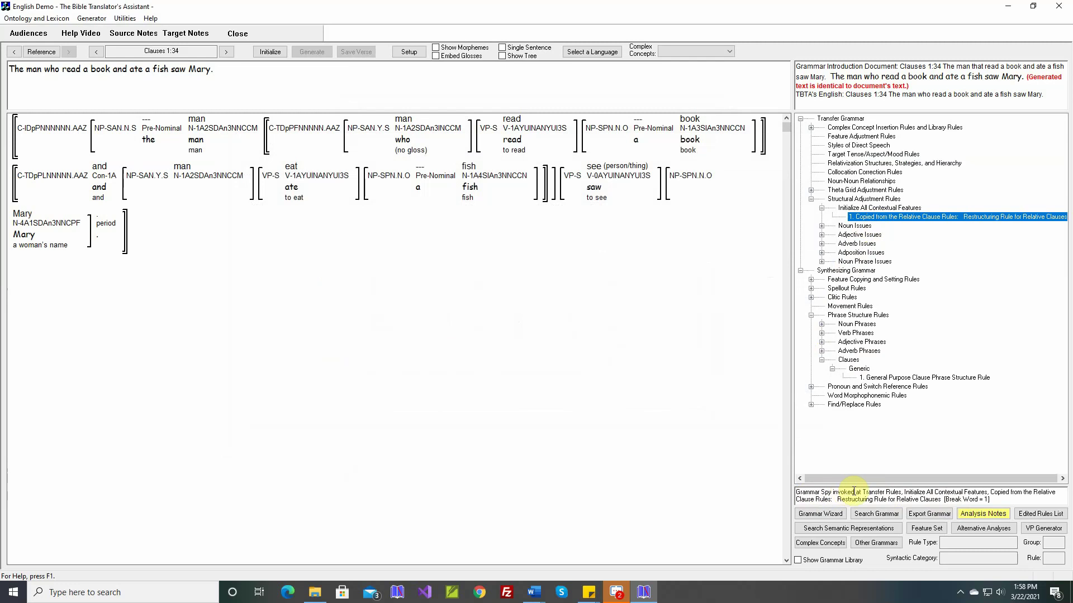
left_click(271, 51)
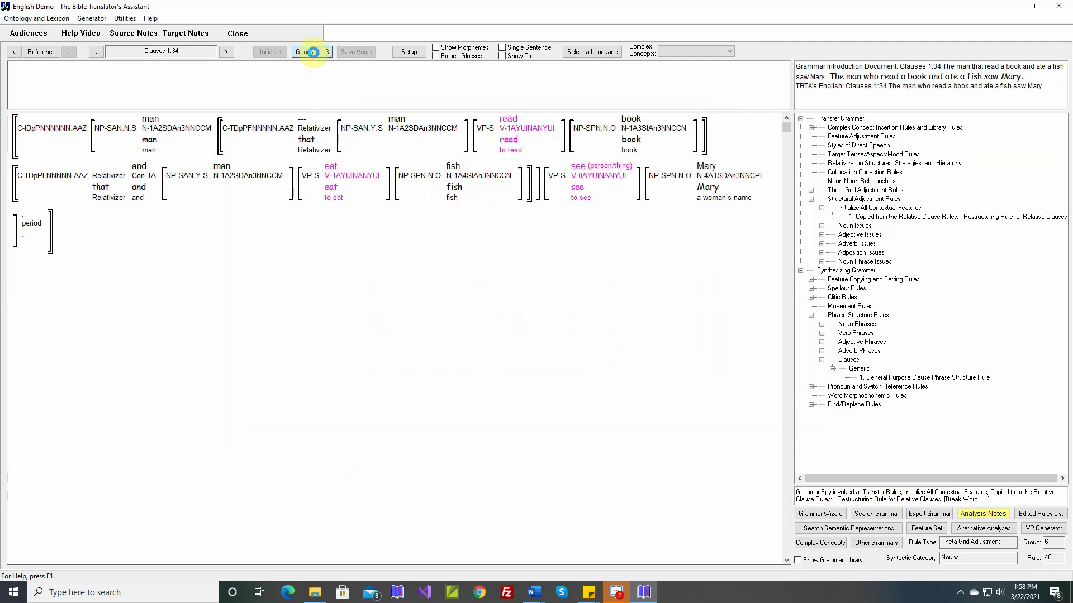
left_click(313, 52)
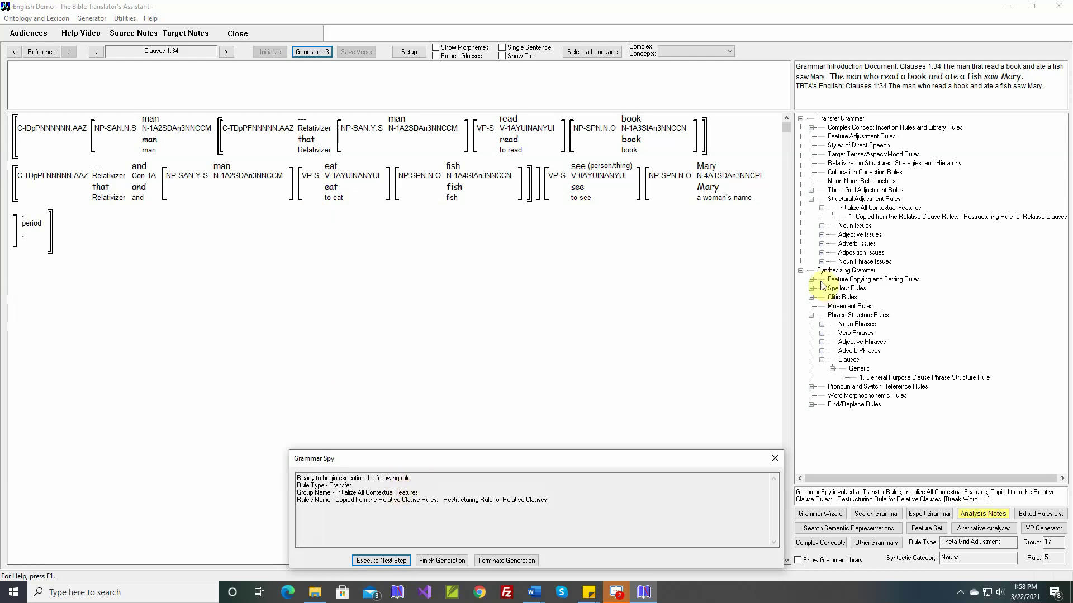
left_click(384, 560)
left_click(394, 561)
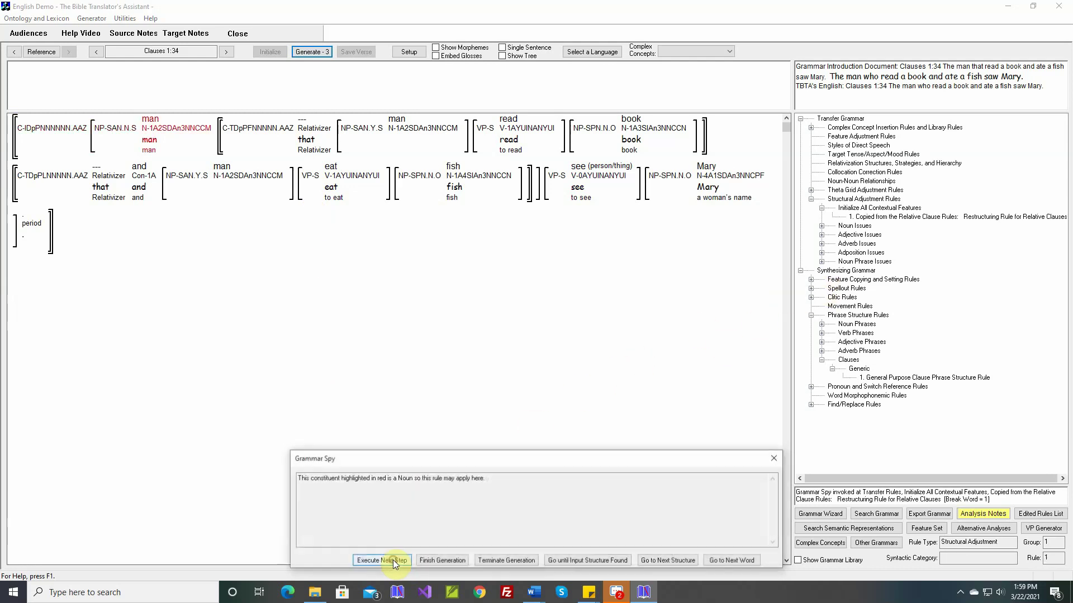
left_click(393, 561)
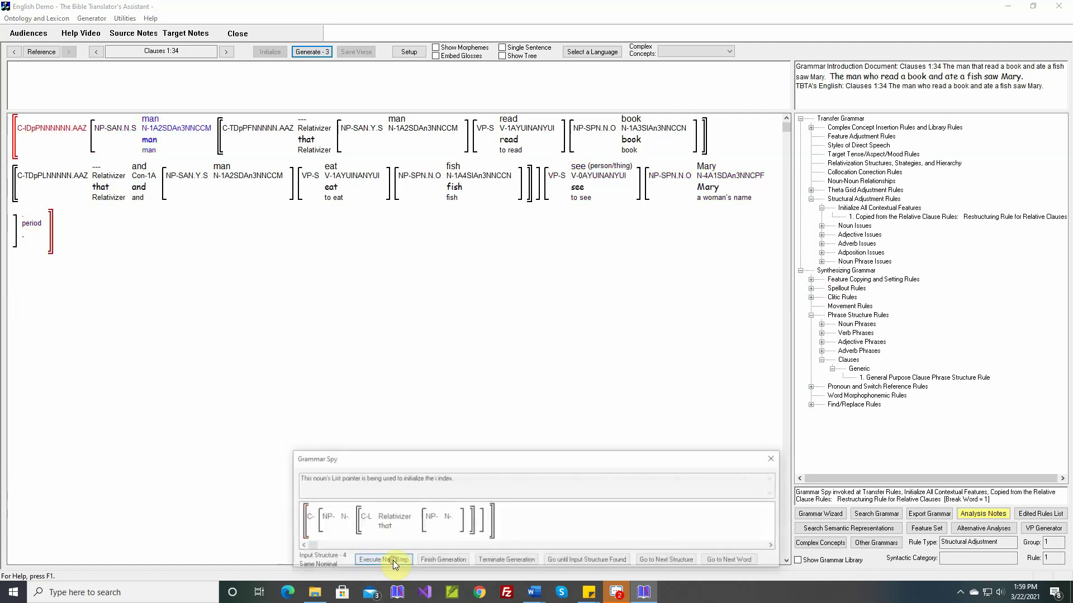
left_click(441, 560)
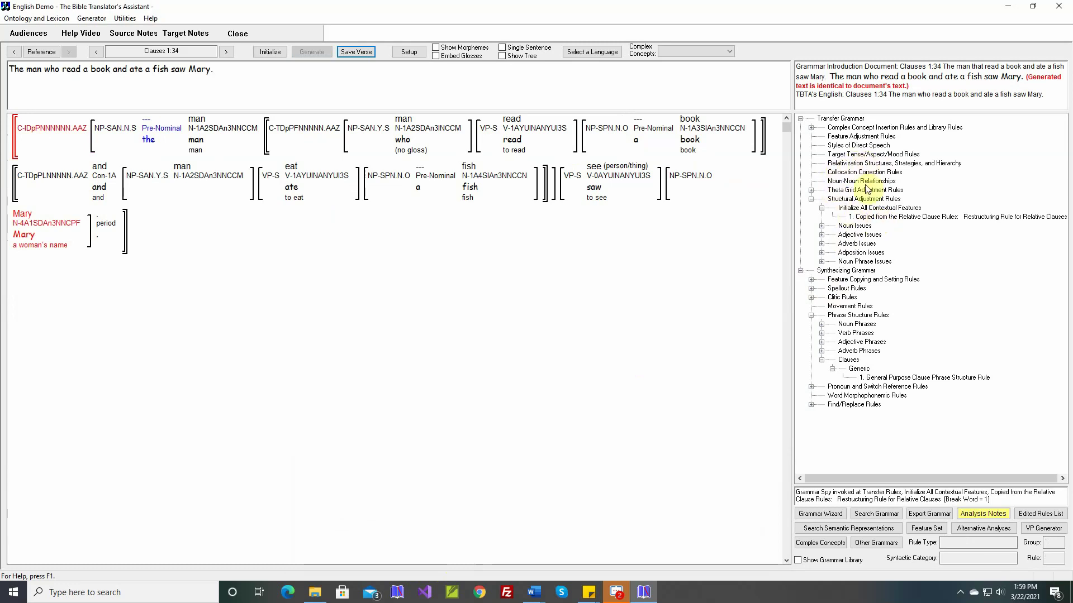
Delete the copied relative clause rule from the Structural Adjustment Rules.
left_click(872, 218)
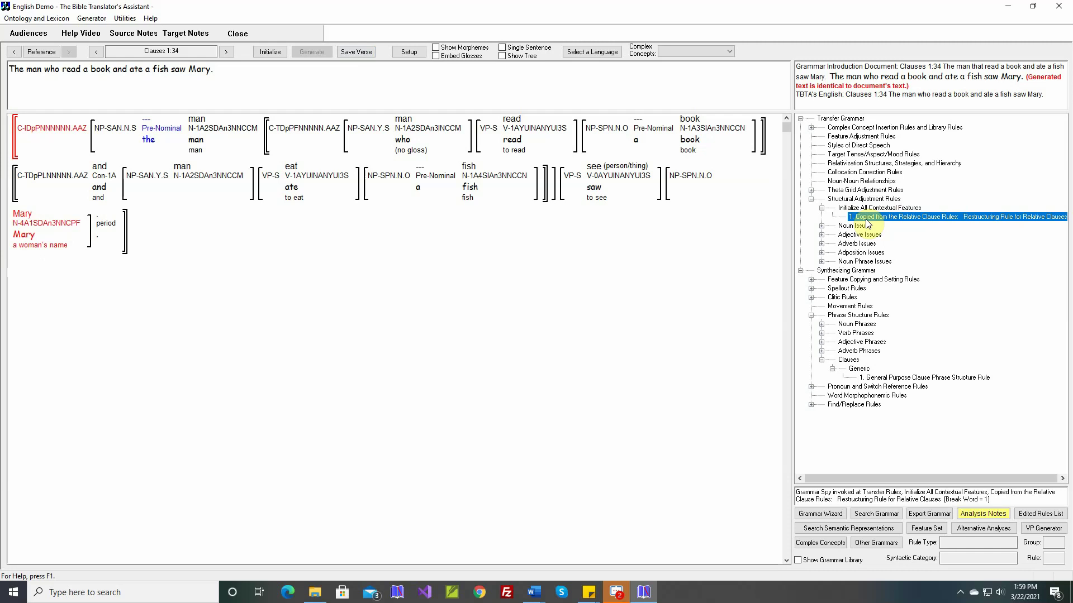
key("Delete")
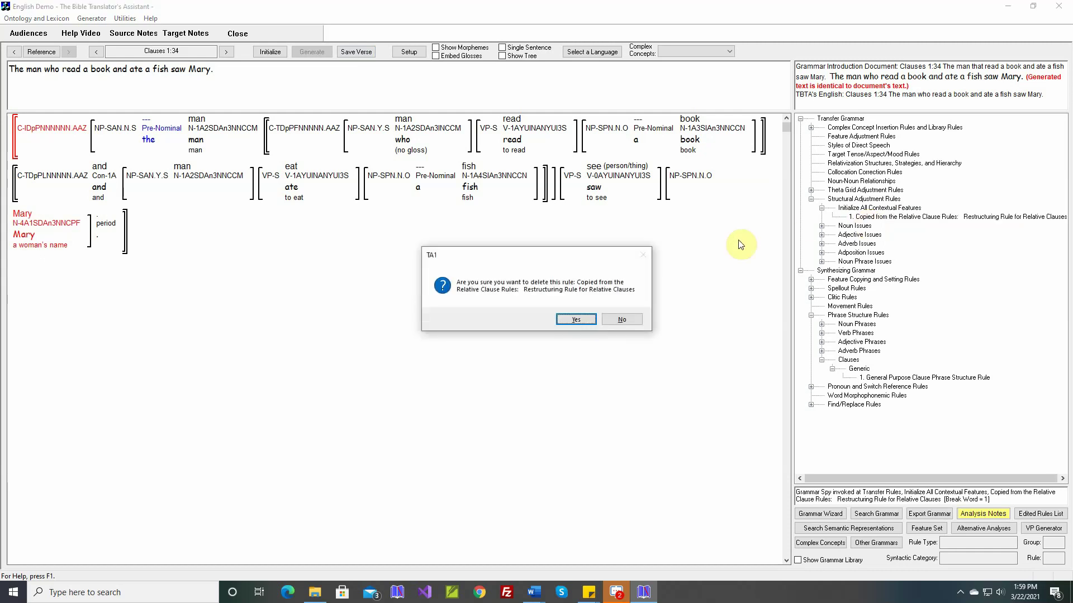
left_click(575, 320)
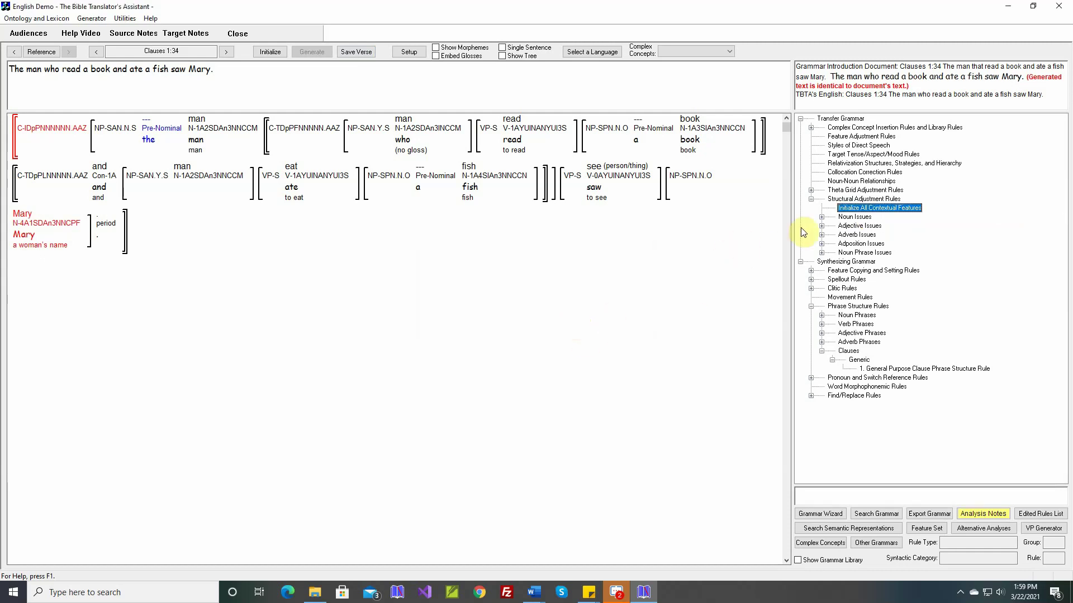
Turn the original Restructuring Rule for Relative Clauses back on, accept the relativization settings, and regenerate Clauses 1:34.
left_click(858, 163)
double_click(858, 166)
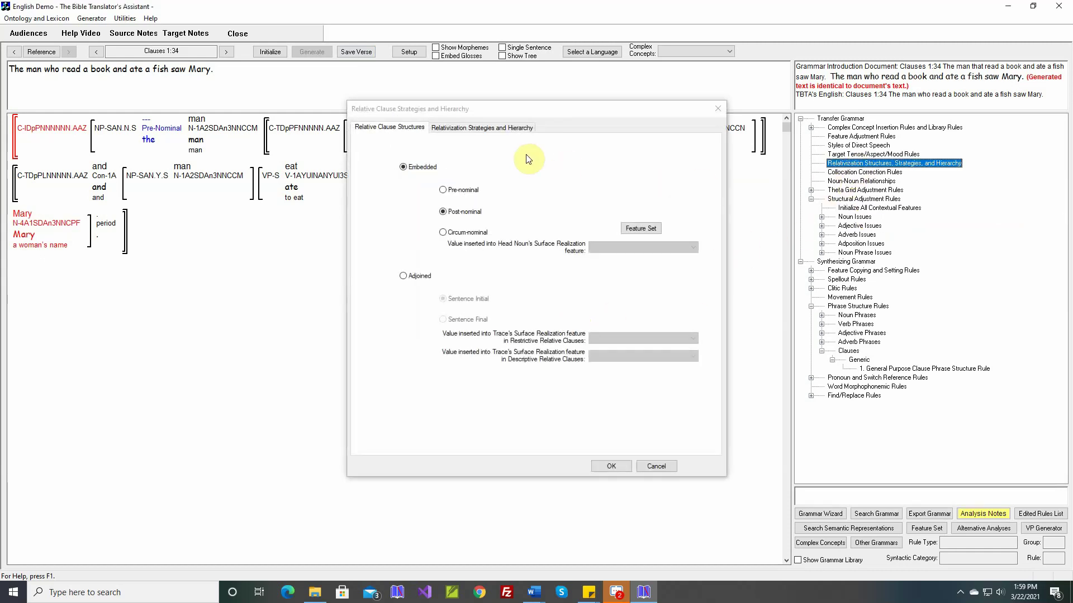
left_click(490, 128)
left_click(689, 395)
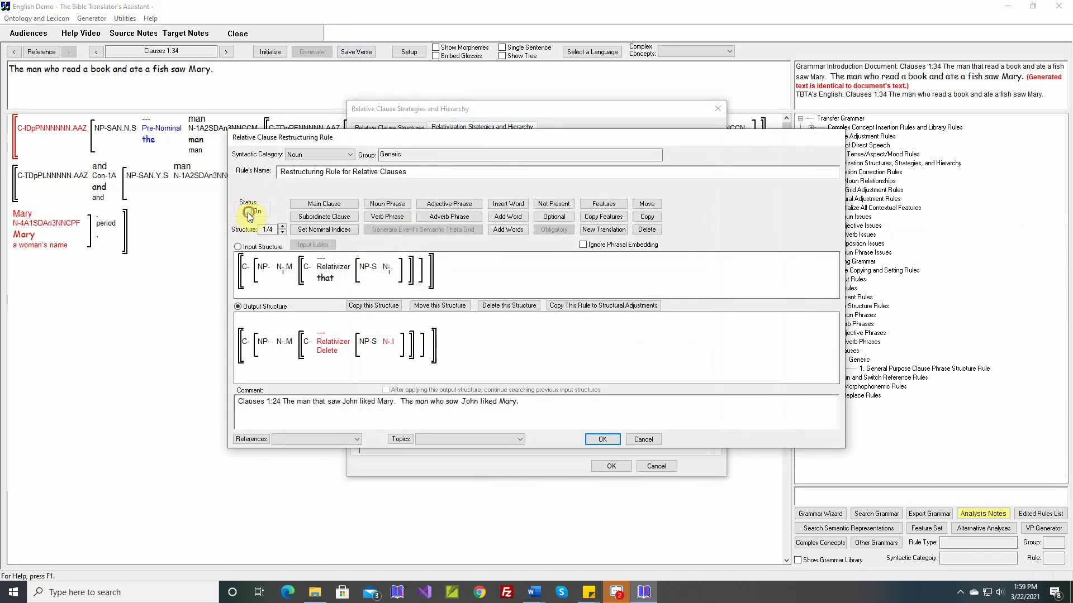
left_click(608, 440)
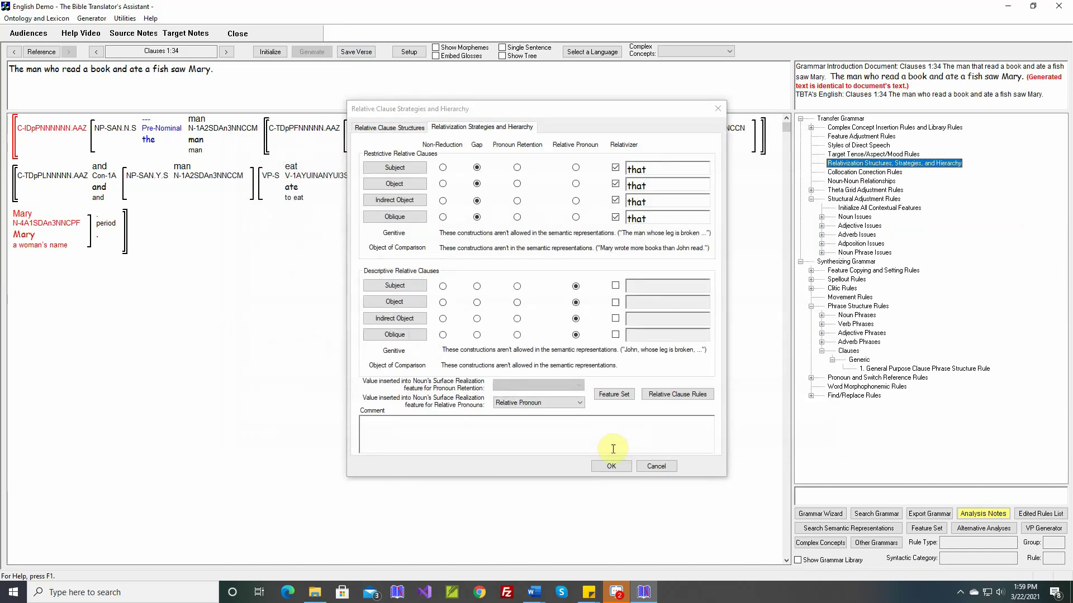
left_click(611, 465)
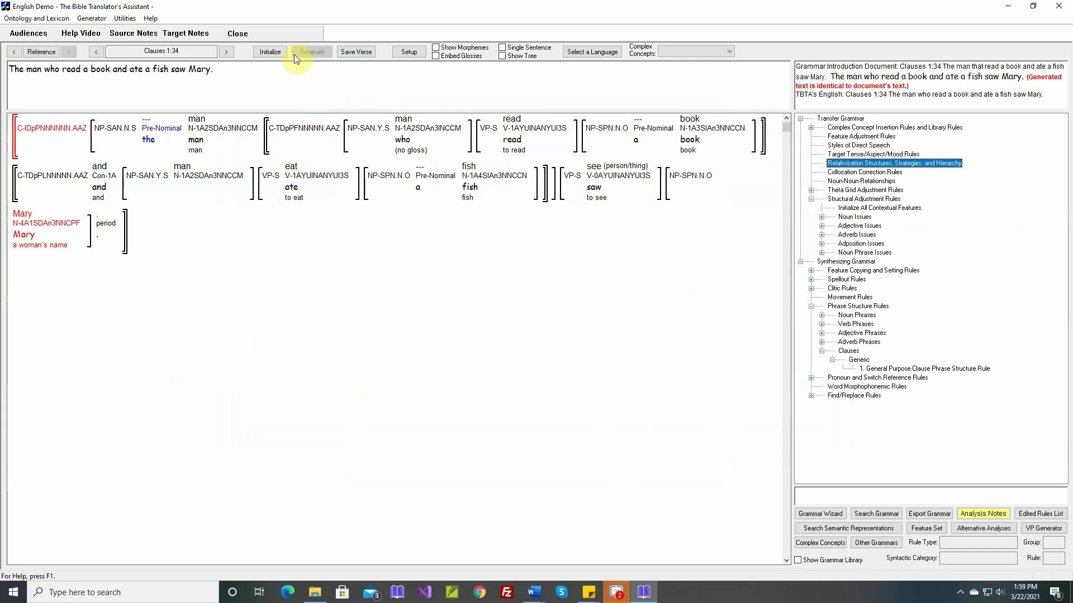
left_click(270, 51)
left_click(306, 52)
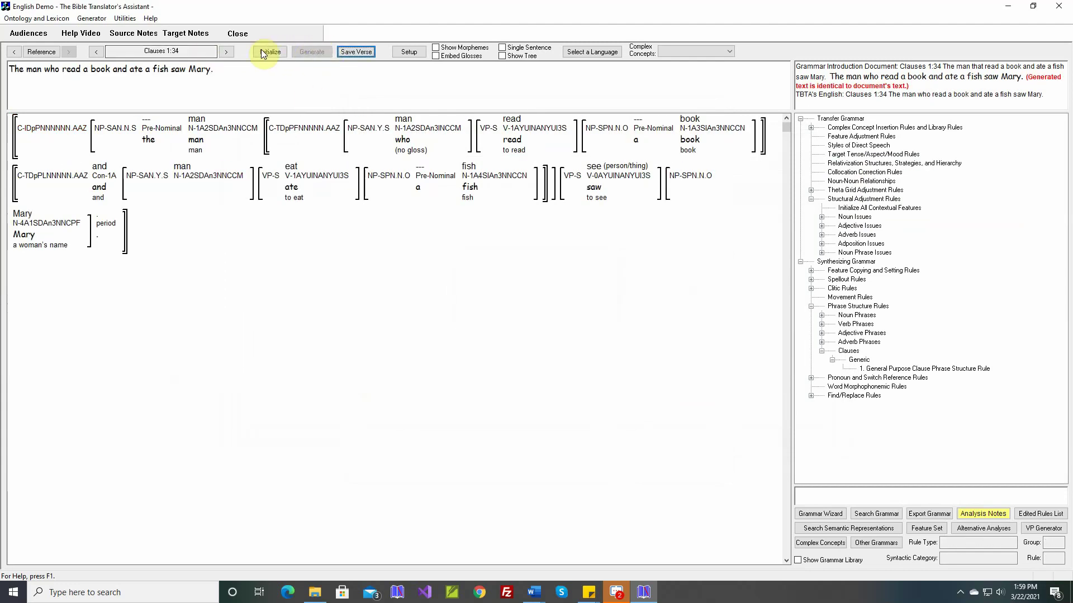
Generate text for Clauses 1:24 to 1:36, comparing new text with saved text and deleting the old verses that have differences.
left_click(91, 18)
left_click(106, 41)
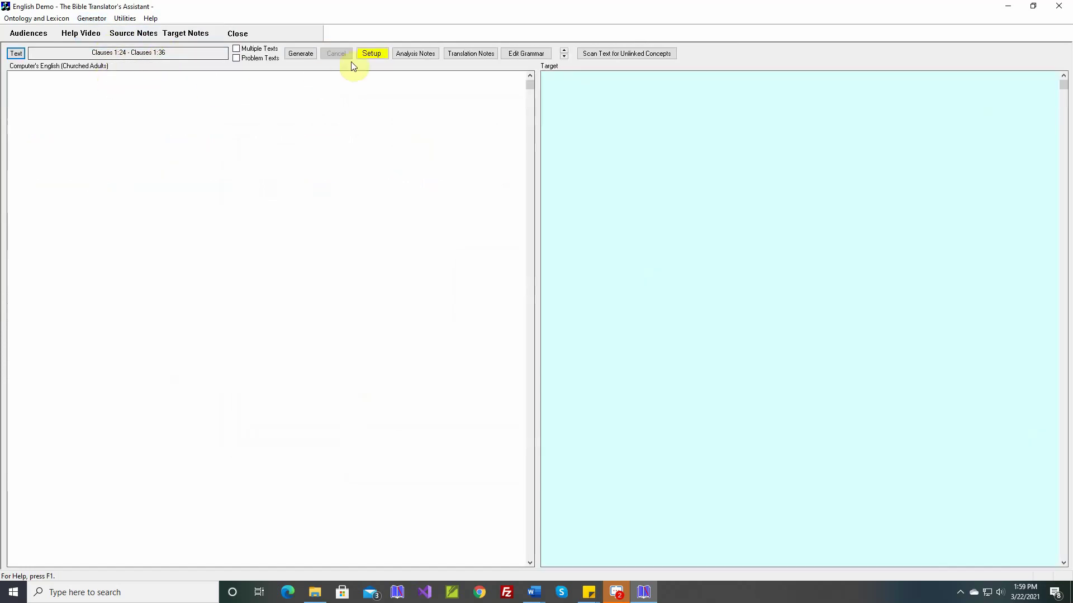
left_click(377, 58)
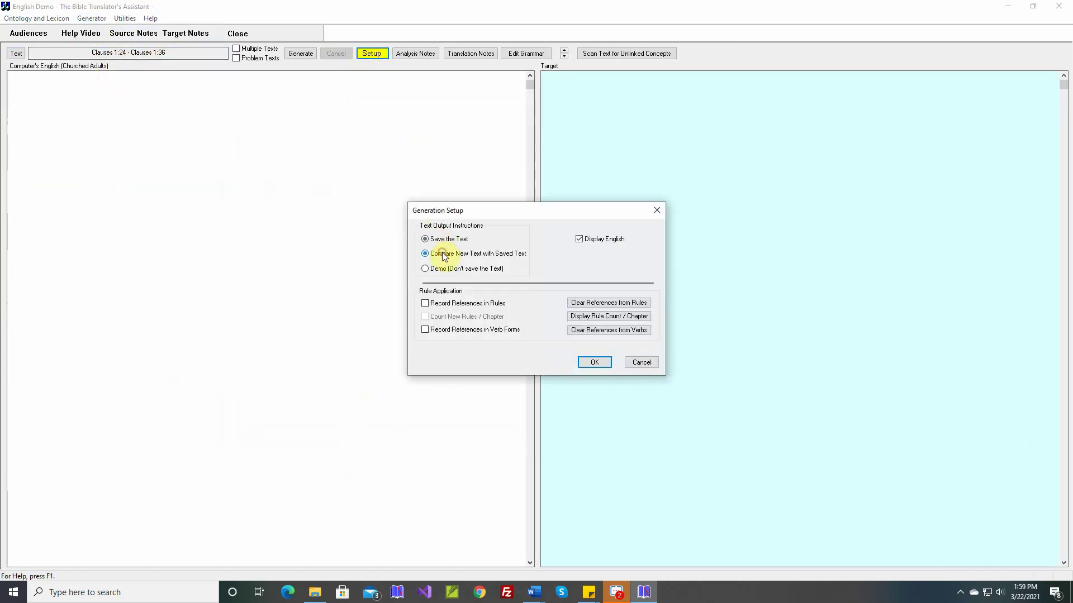
left_click(594, 362)
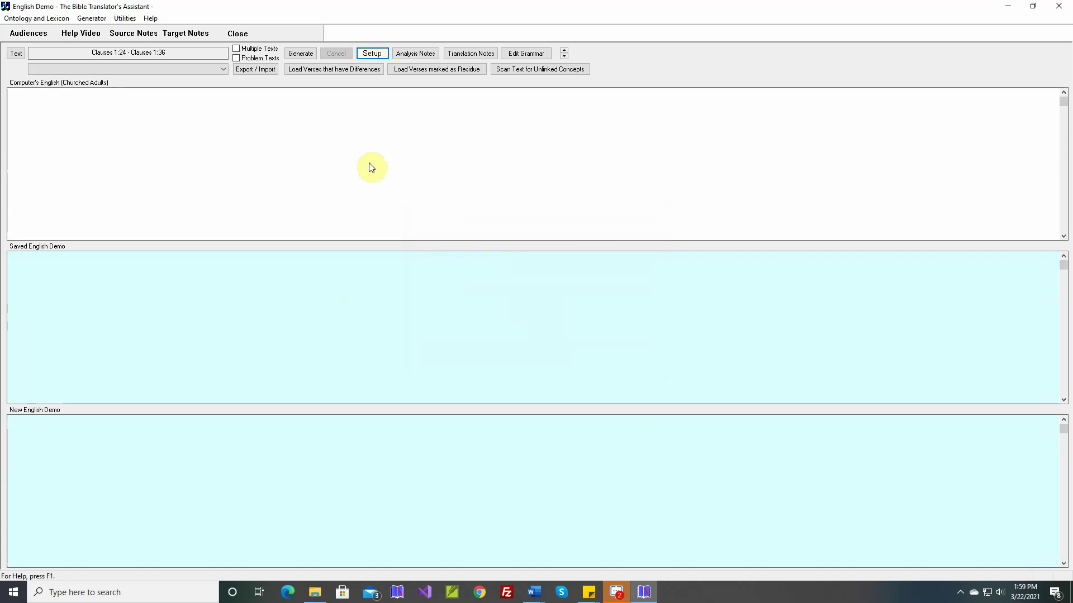
left_click(305, 56)
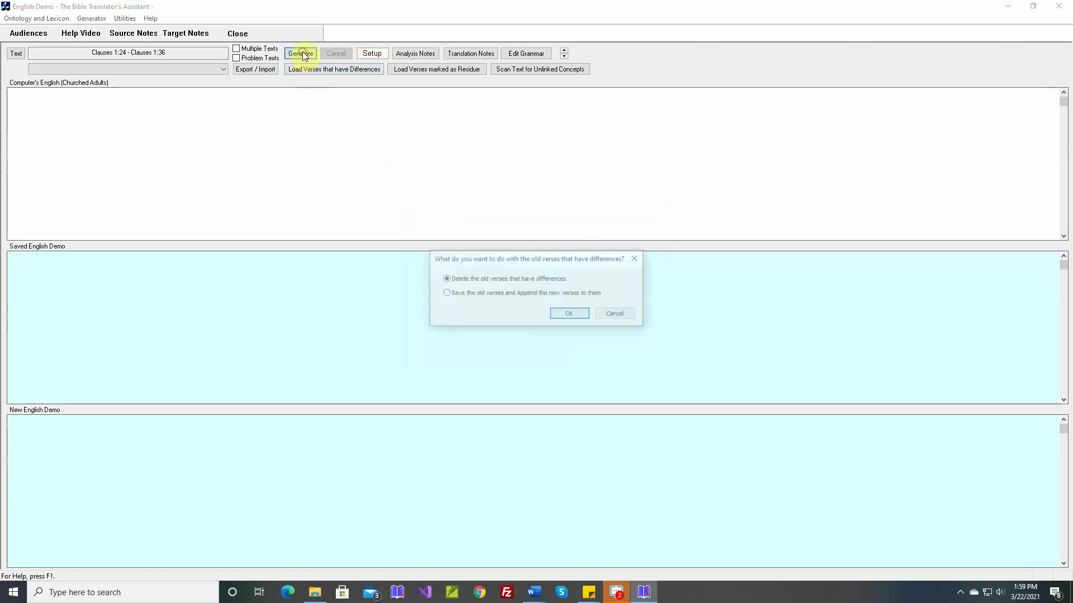
left_click(561, 311)
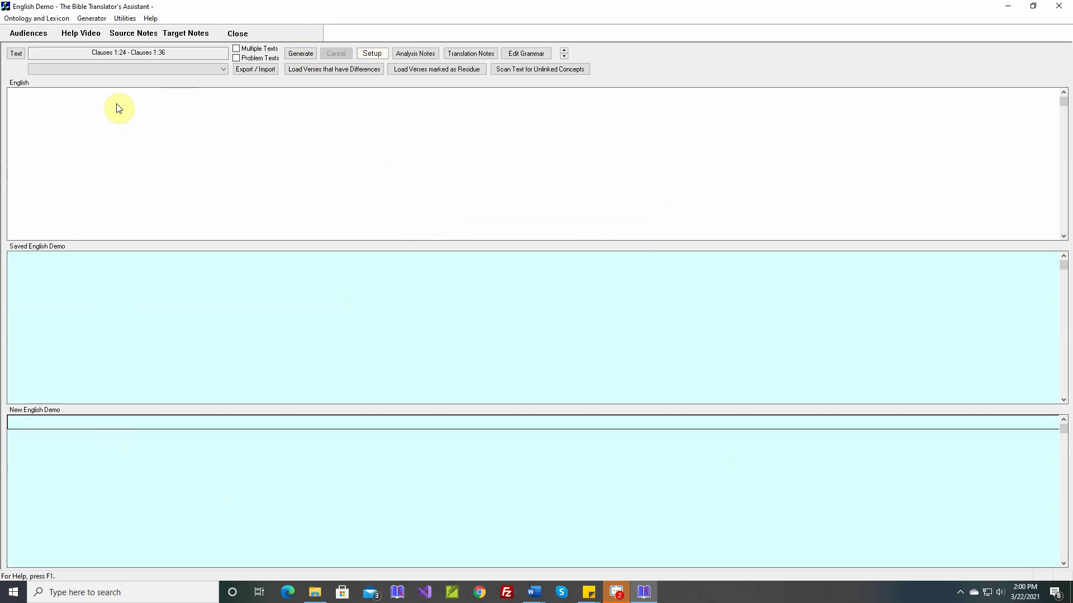
Return to Lexicon and Grammar Development and examine the features that can be added in the Feature Adjustment Rules.
left_click(92, 18)
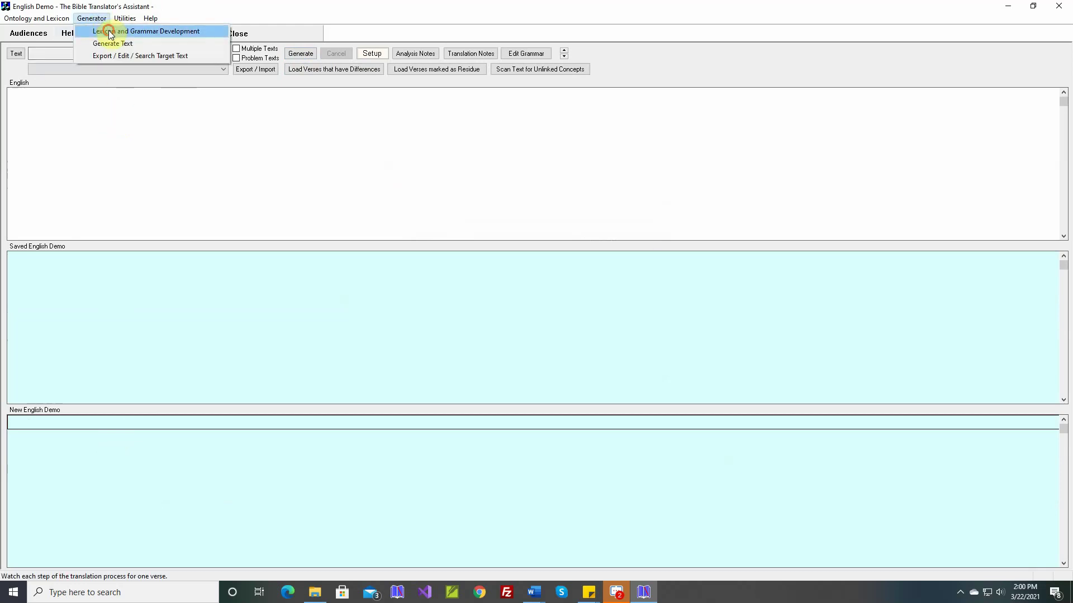
left_click(110, 33)
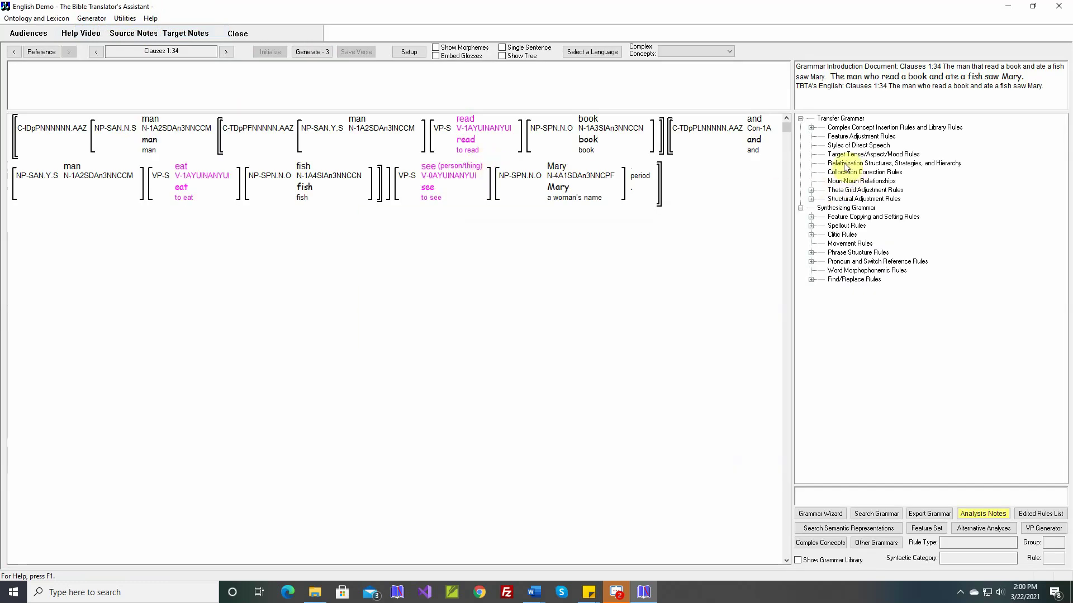
double_click(860, 138)
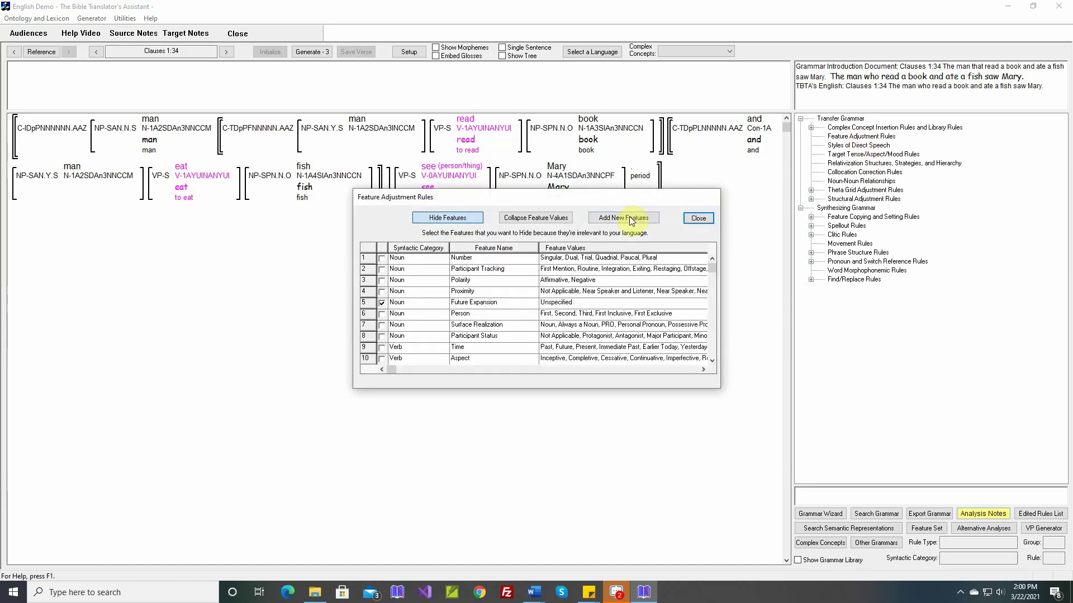
left_click(627, 218)
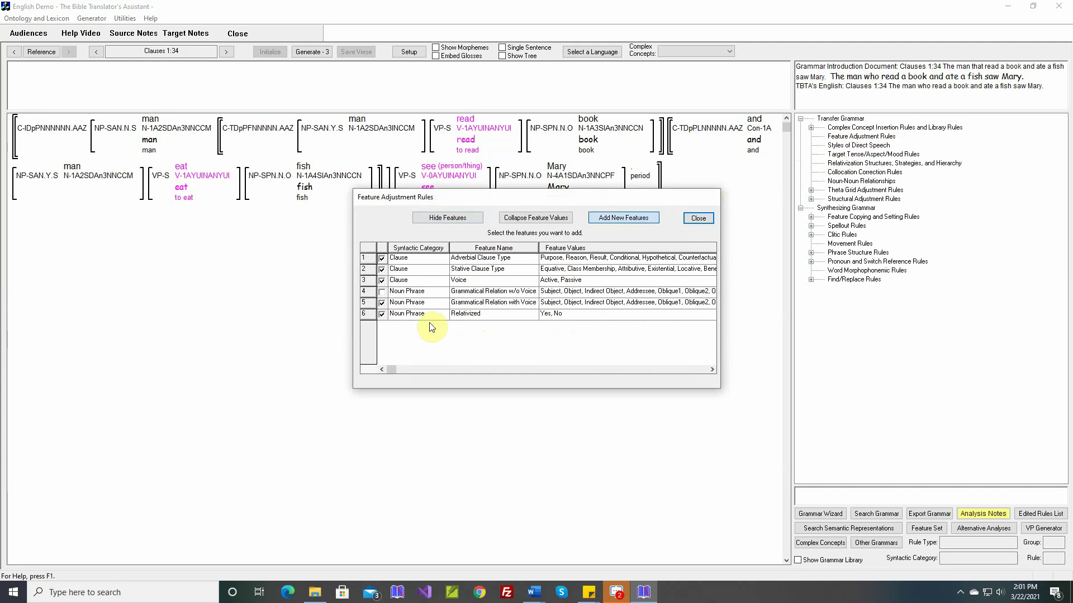
Open the relative clause restructuring rule and require Relativized = Yes on the subject noun phrase inside structure 1's relative clause.
left_click(705, 221)
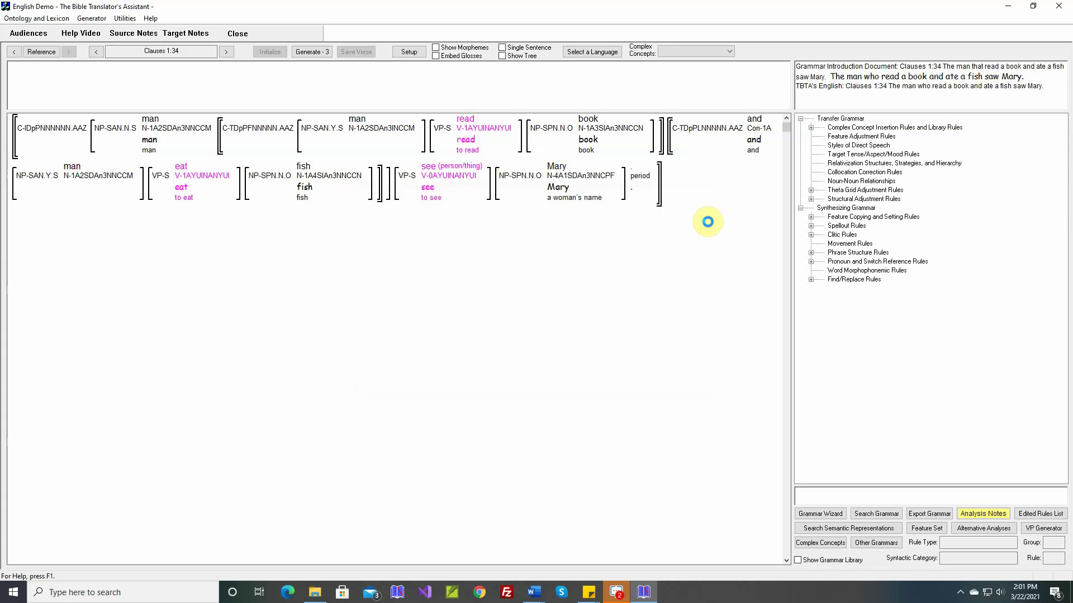
double_click(855, 164)
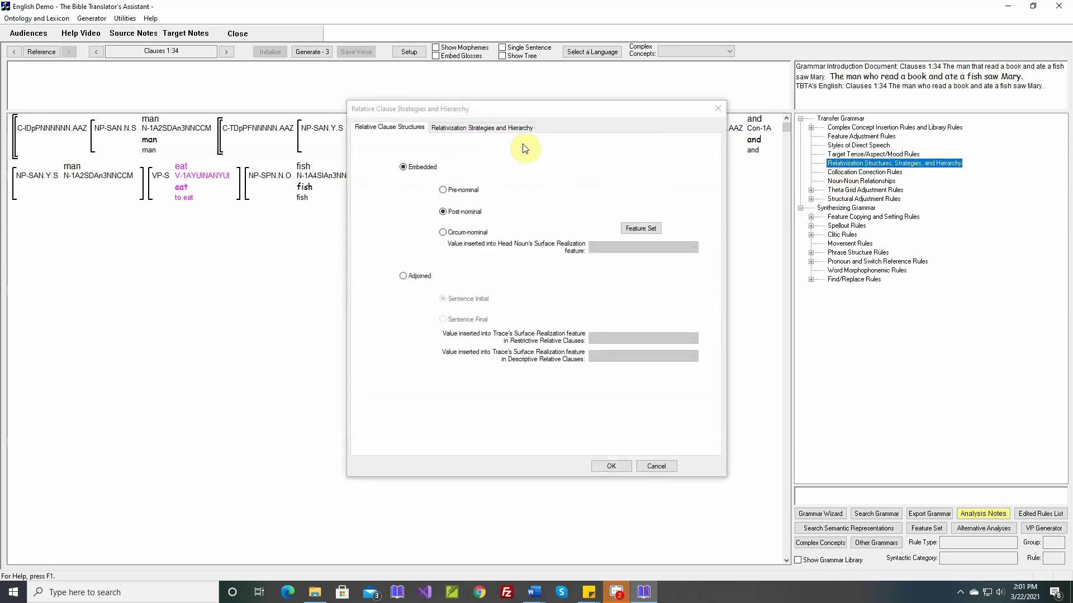
left_click(509, 129)
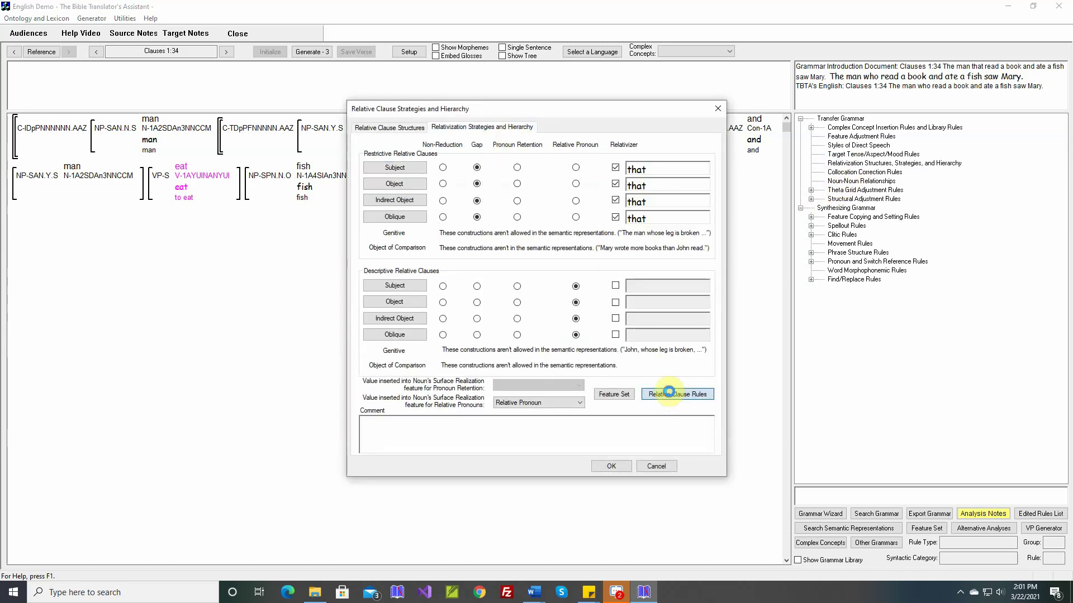
left_click(675, 394)
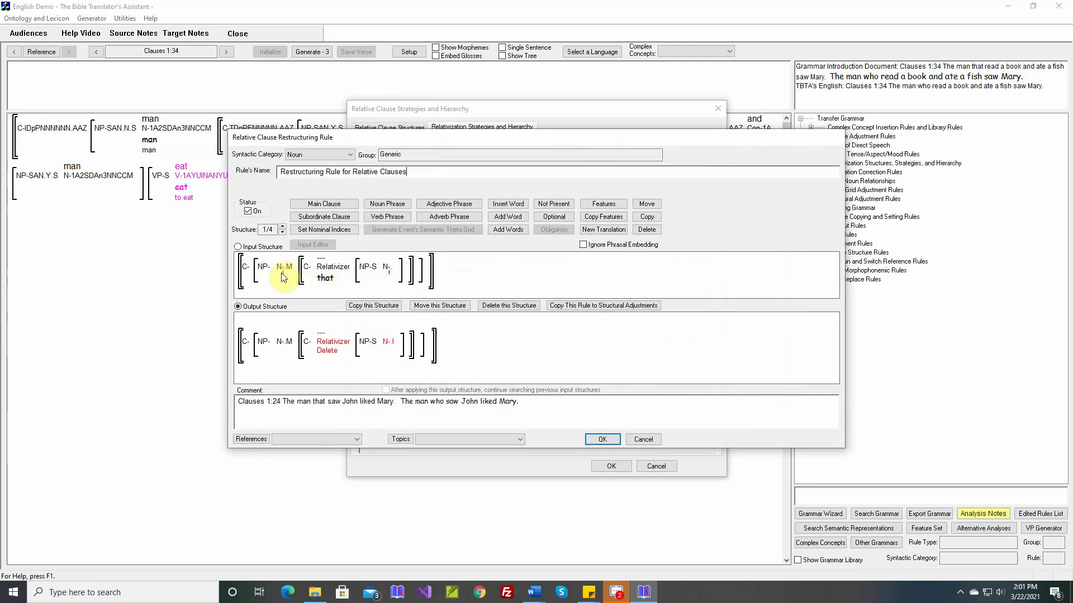
mouse_move(285, 270)
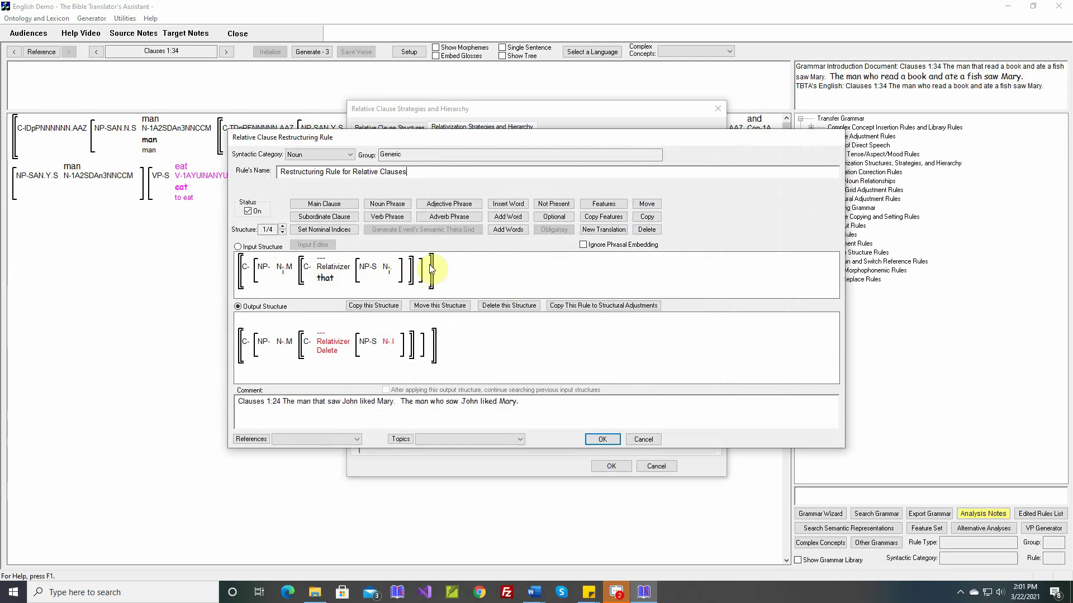
left_click(605, 204)
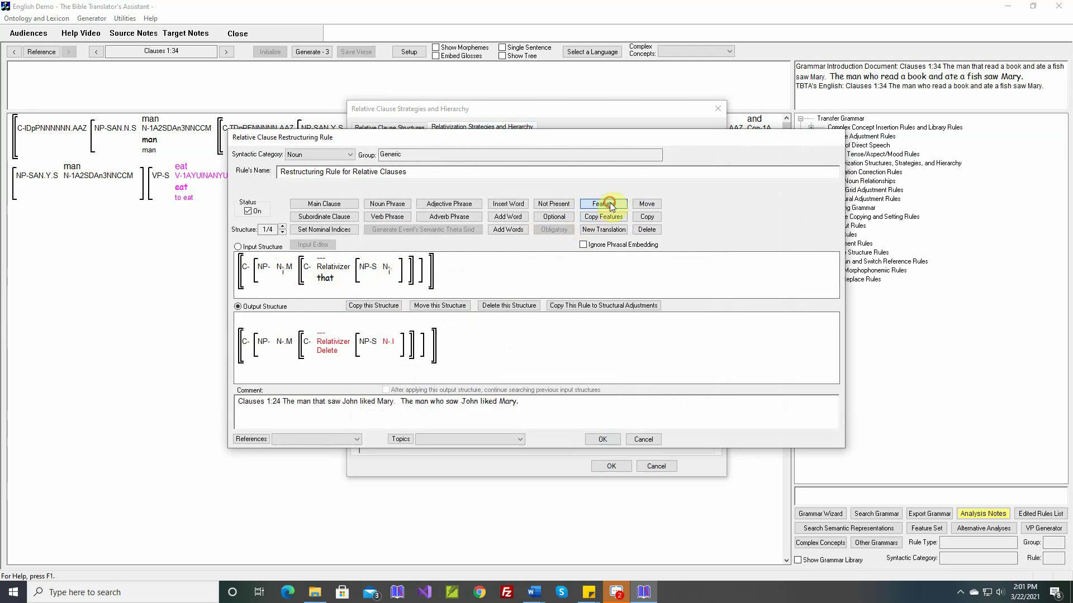
left_click(373, 267)
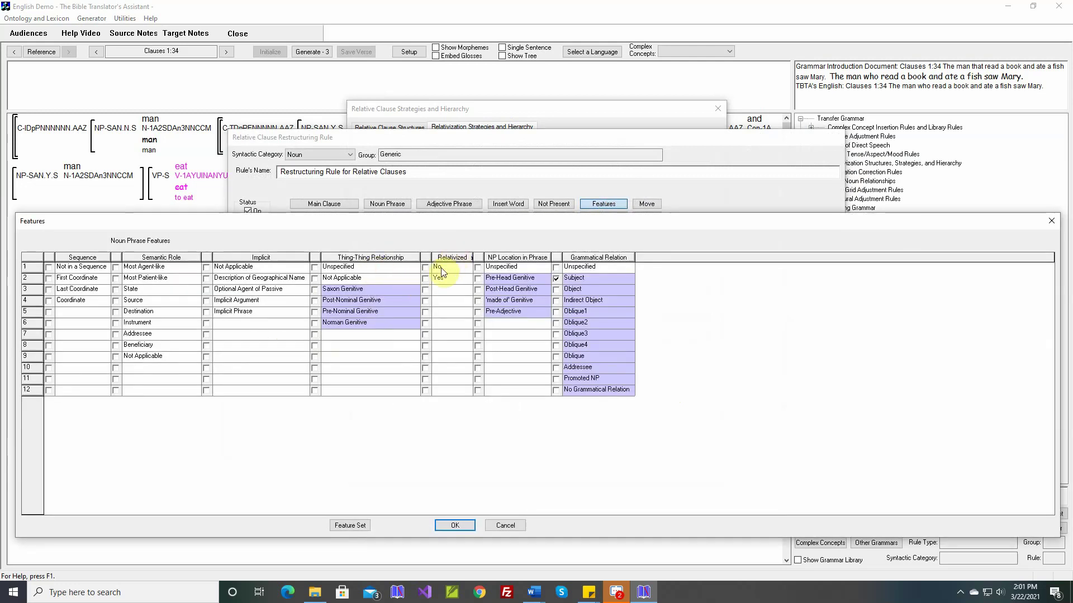
left_click(425, 278)
left_click(463, 527)
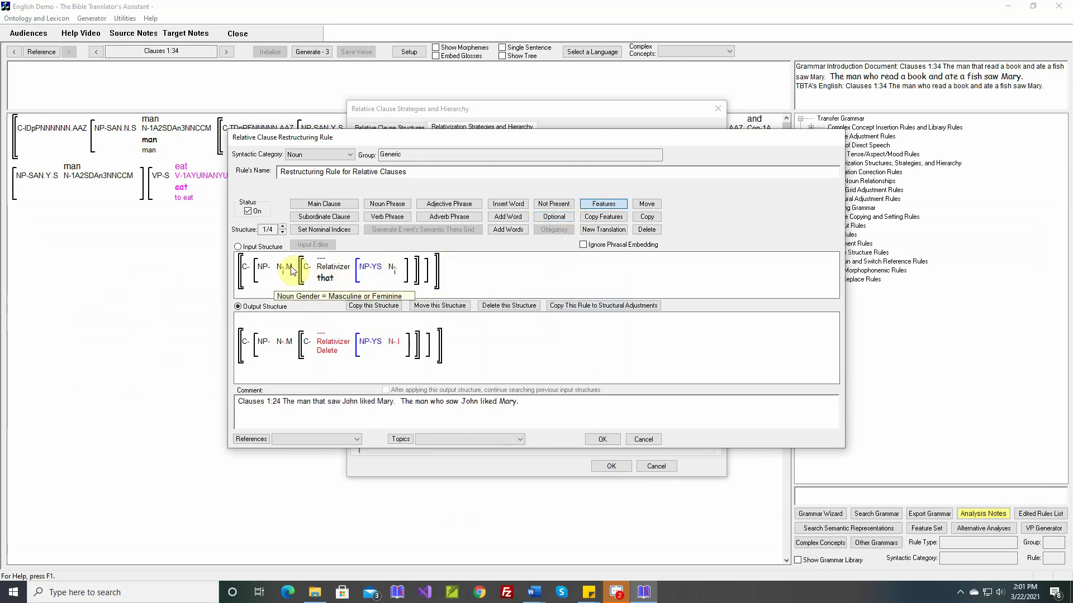
Restrict the relative clause's noun in structure 1's input to Masculine or Feminine gender, allowing its existing output features to be reset.
left_click(393, 270)
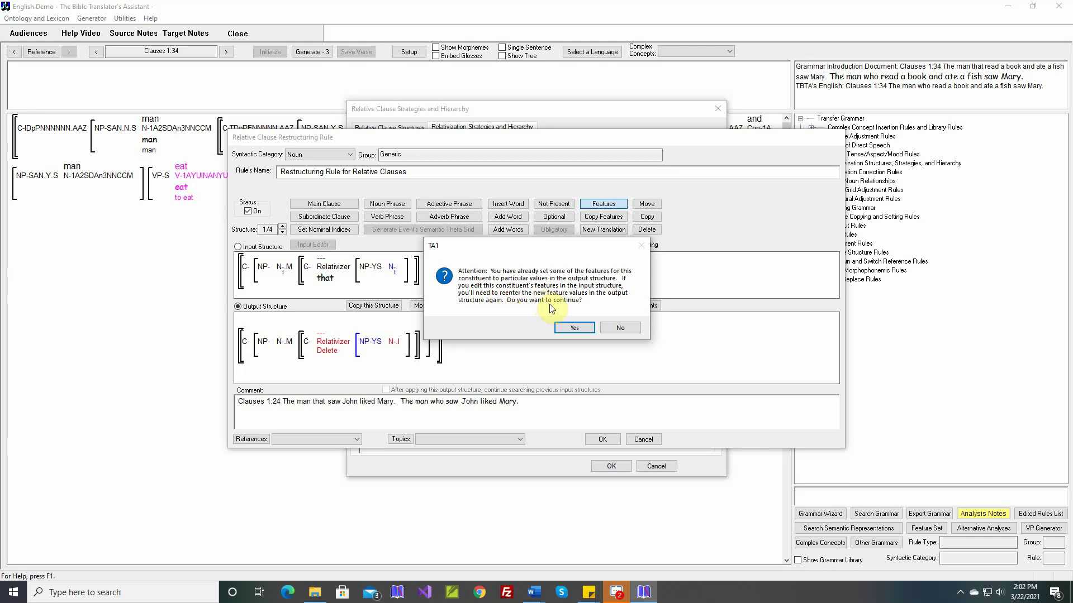
left_click(617, 327)
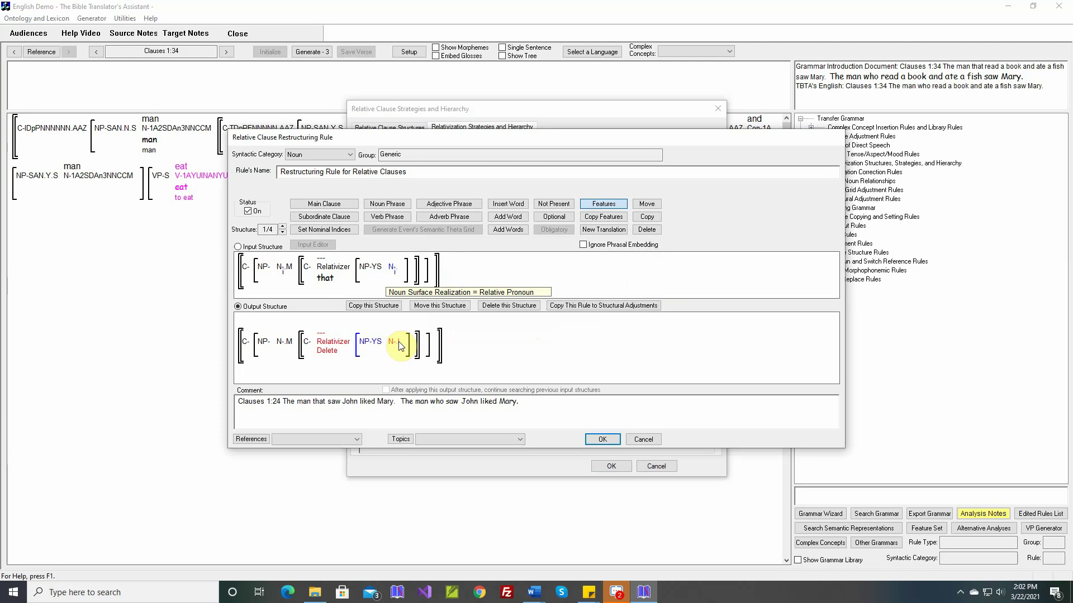
left_click(595, 204)
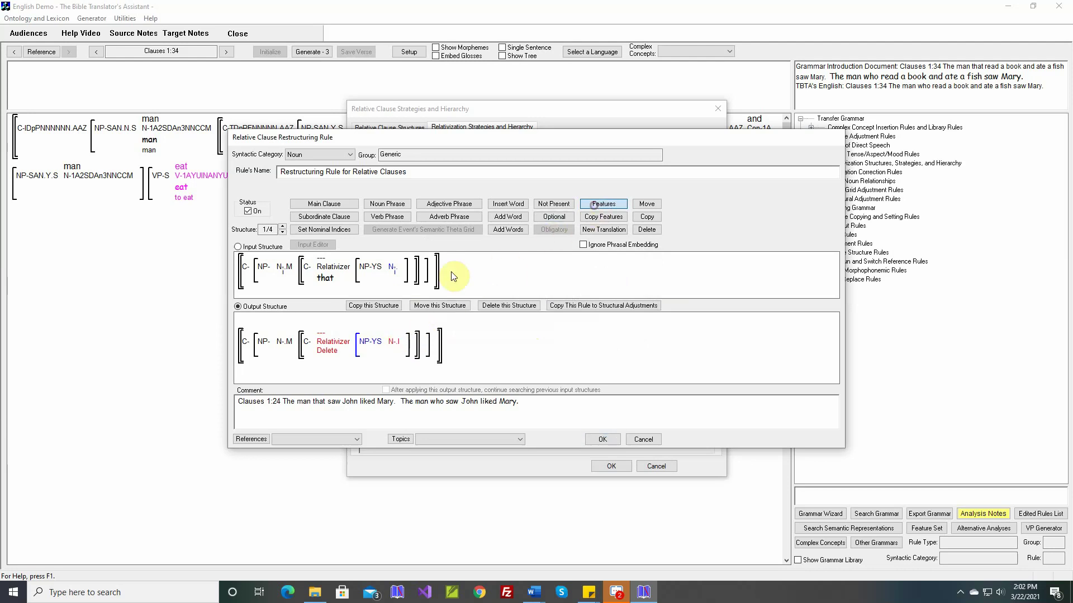
left_click(393, 268)
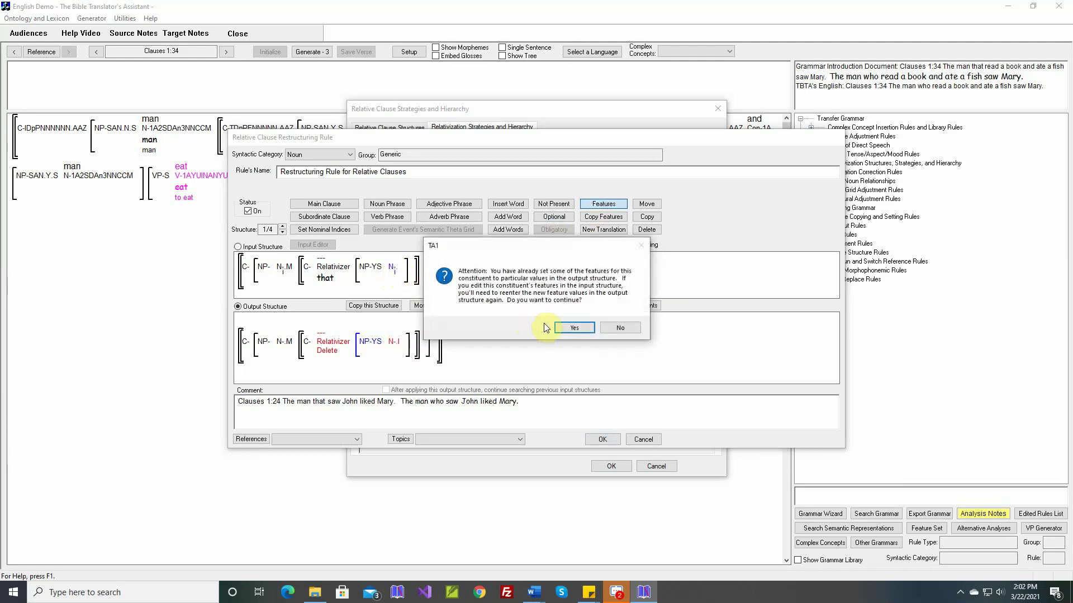
left_click(572, 329)
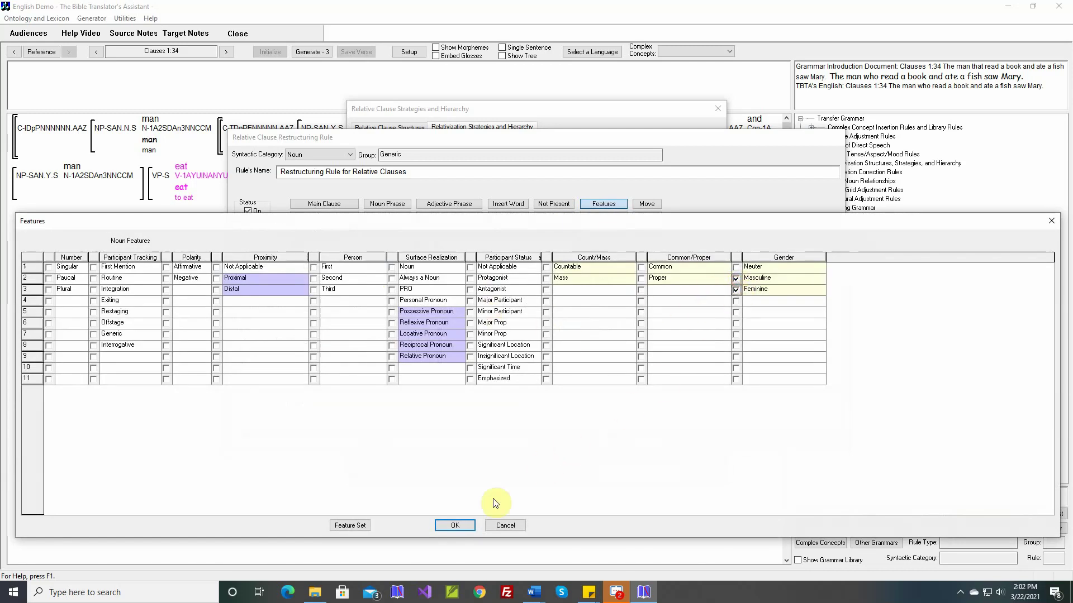
left_click(455, 526)
Set the relative clause noun's Surface Realization to Relative Pronoun in structure 1's output.
double_click(395, 341)
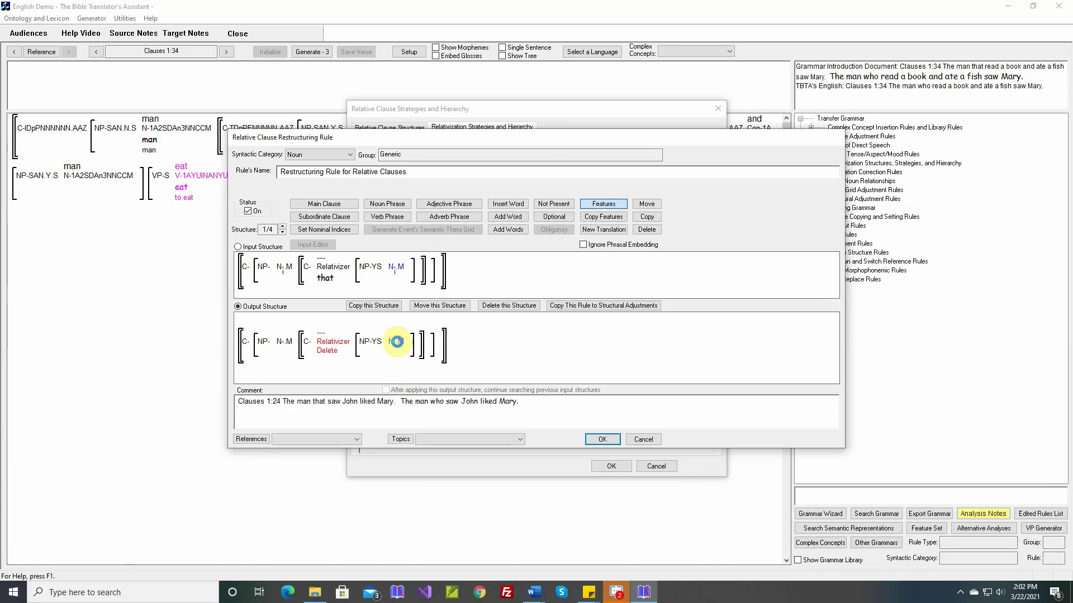
left_click(393, 357)
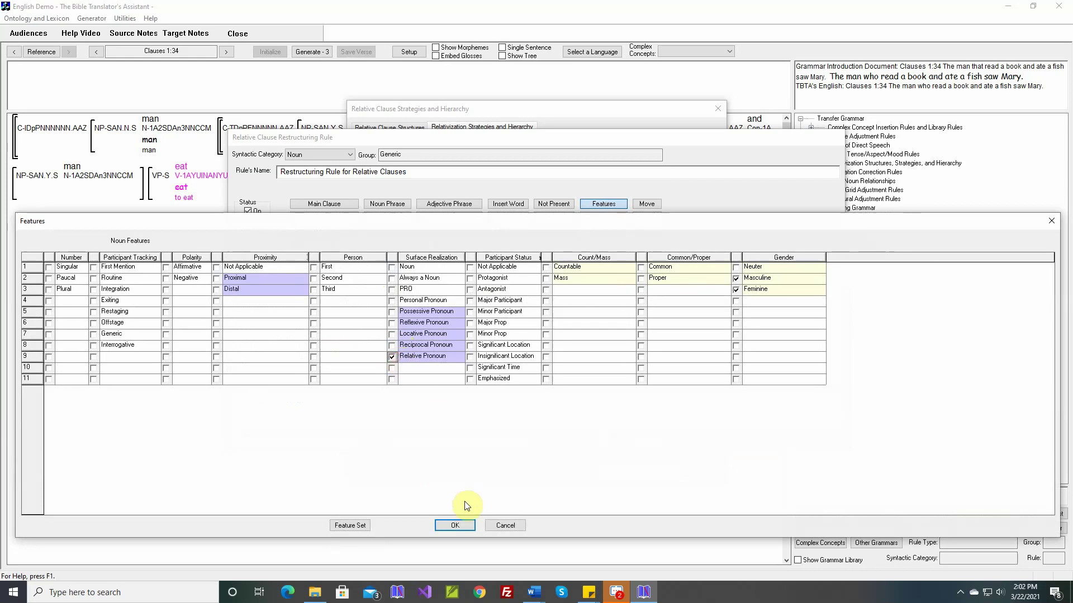
left_click(465, 527)
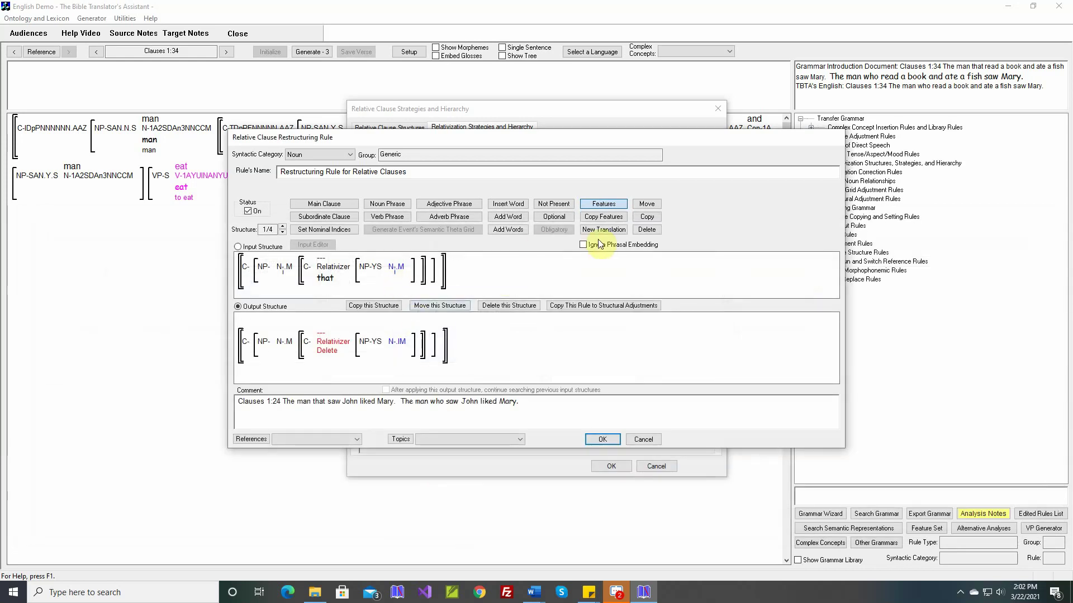
Delete the head noun from structure 1 and set the relative clause noun's nominal index to No Index.
left_click(647, 230)
mouse_move(379, 272)
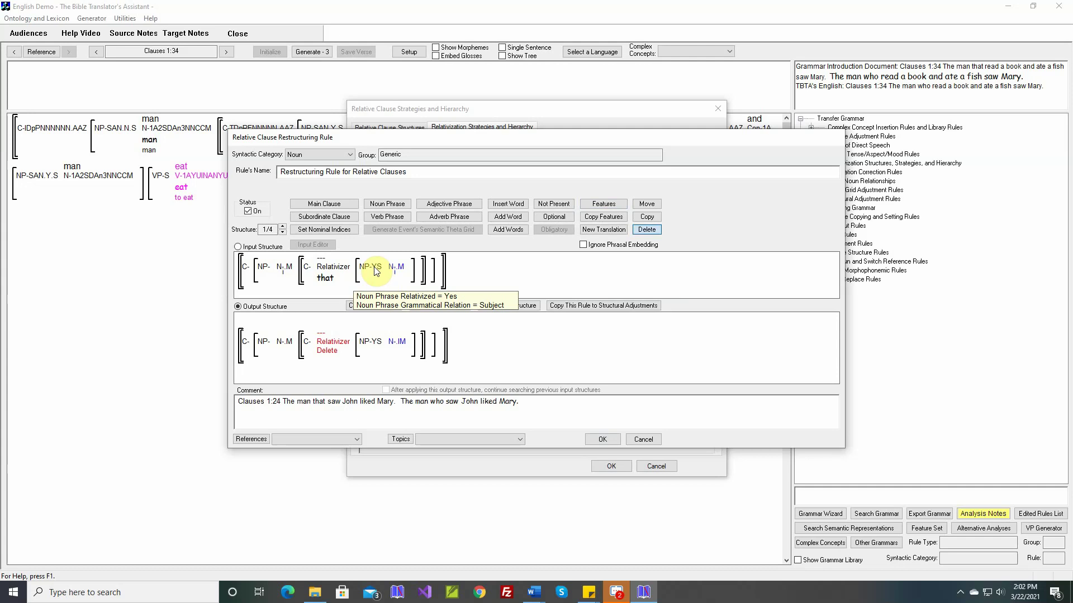
left_click(284, 268)
left_click(286, 295)
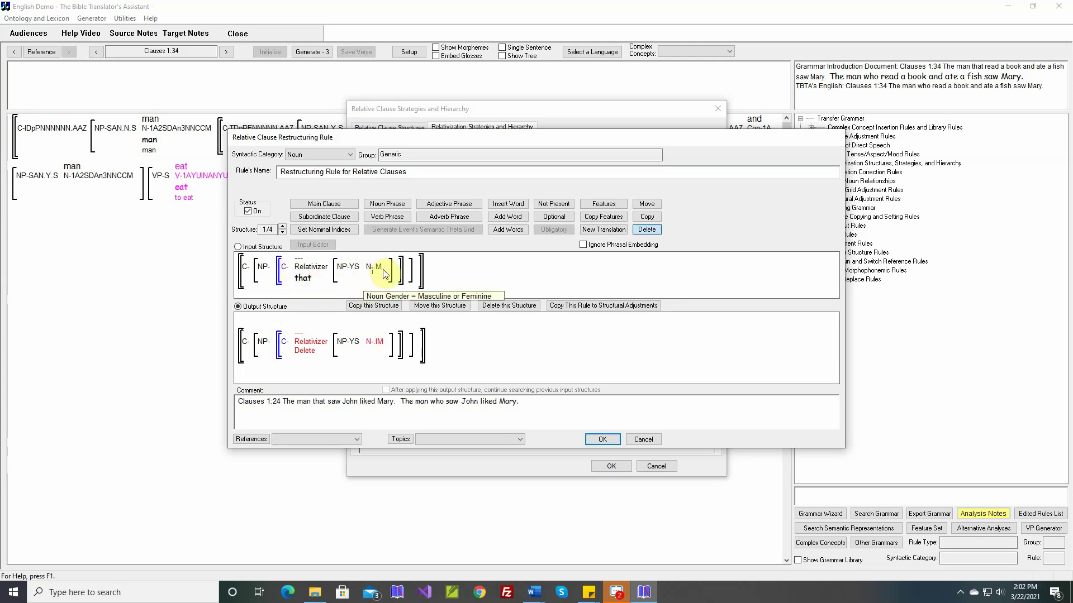
left_click(335, 232)
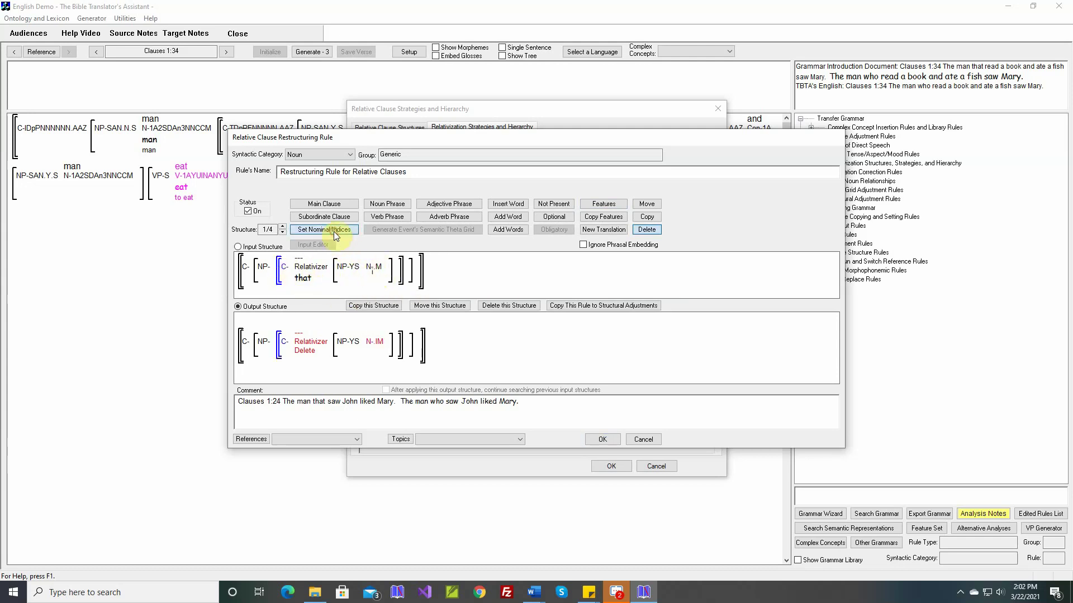
left_click(369, 268)
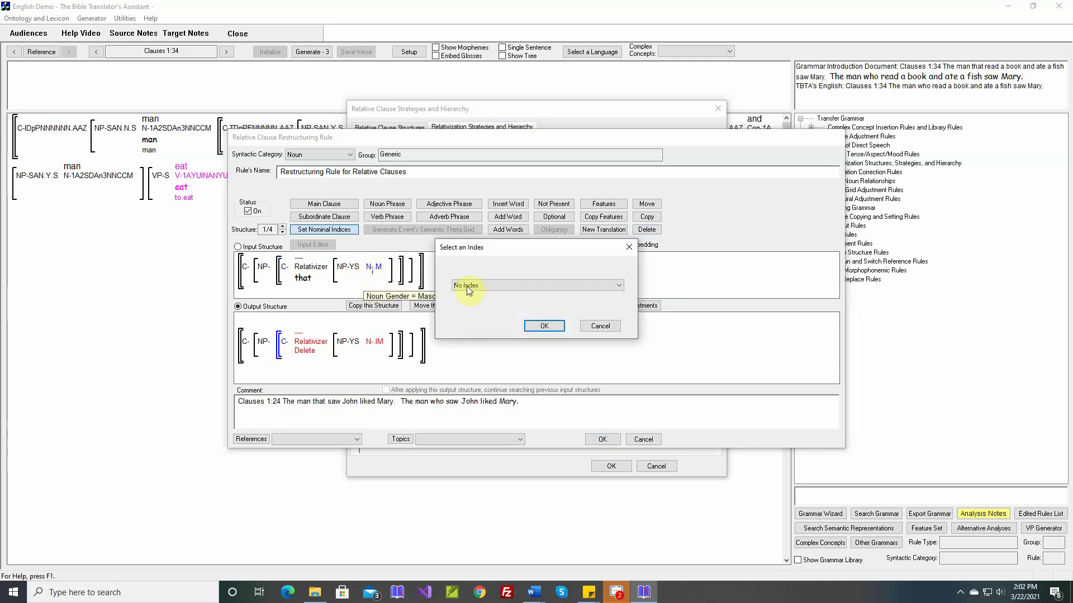
left_click(544, 325)
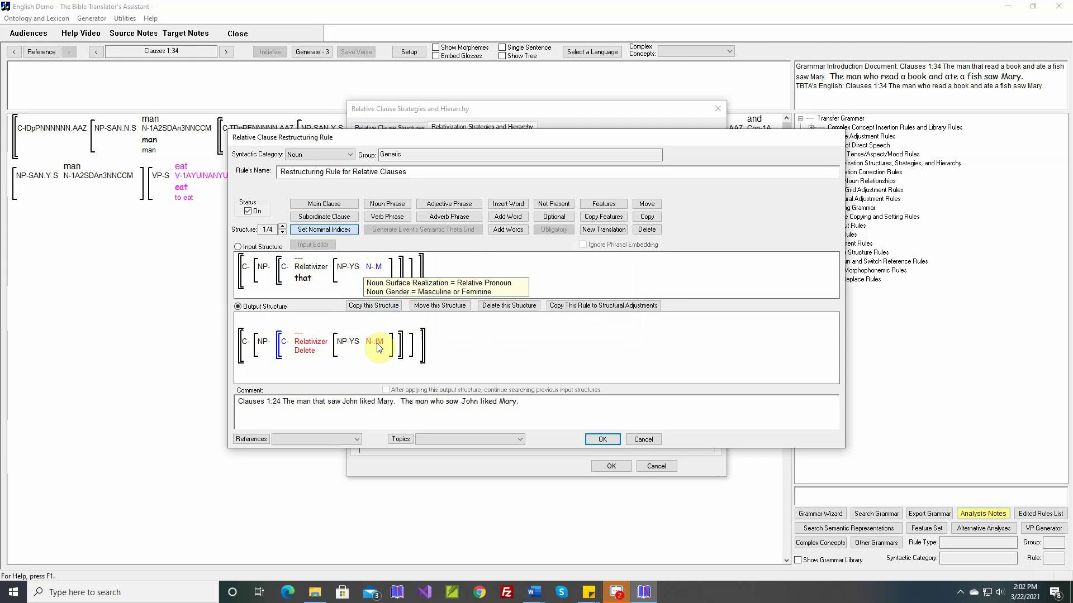
In structure 2, the "where" rule, require Relativized = Yes on the embedded noun phrase and delete the head noun.
left_click(282, 227)
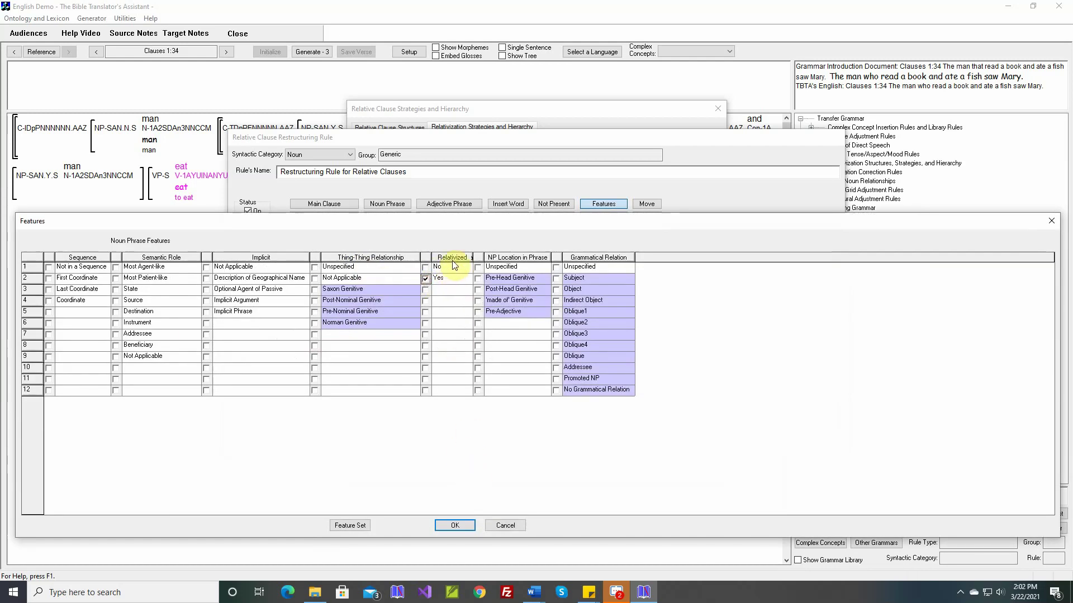
left_click(455, 526)
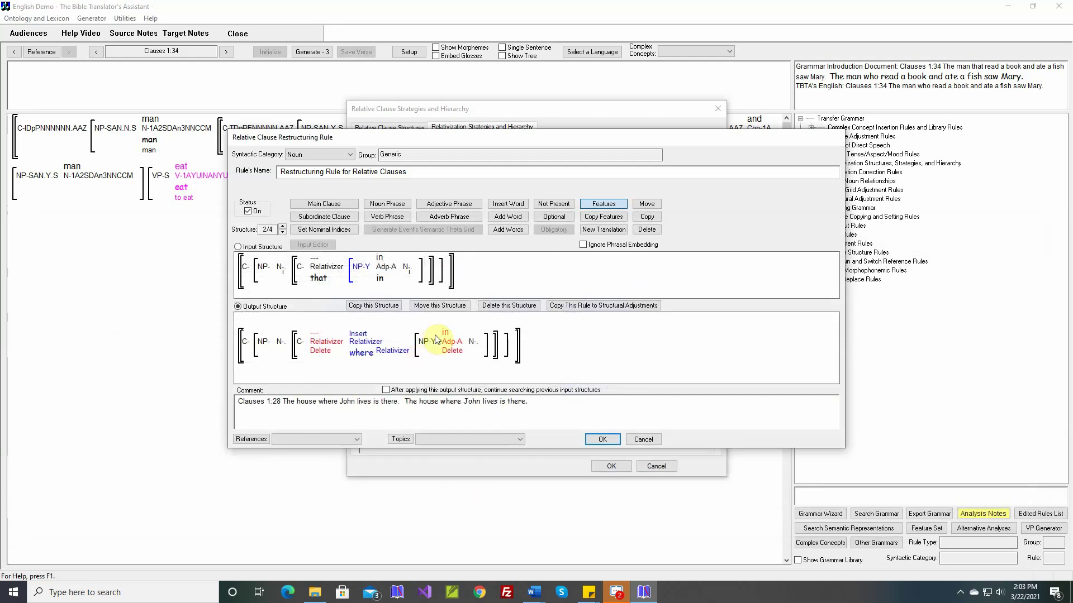
left_click(646, 229)
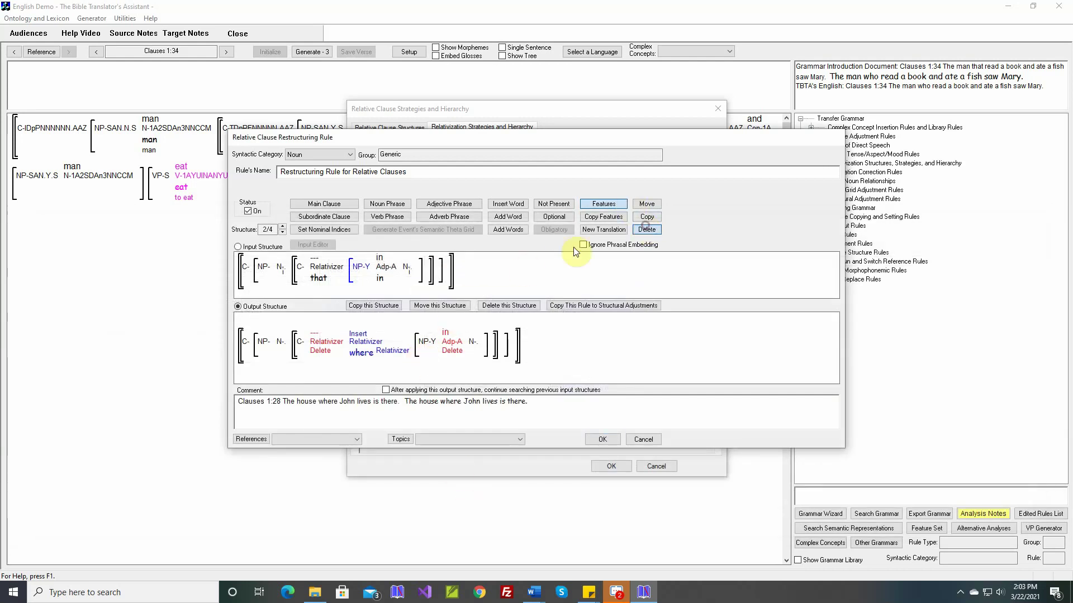
left_click(280, 269)
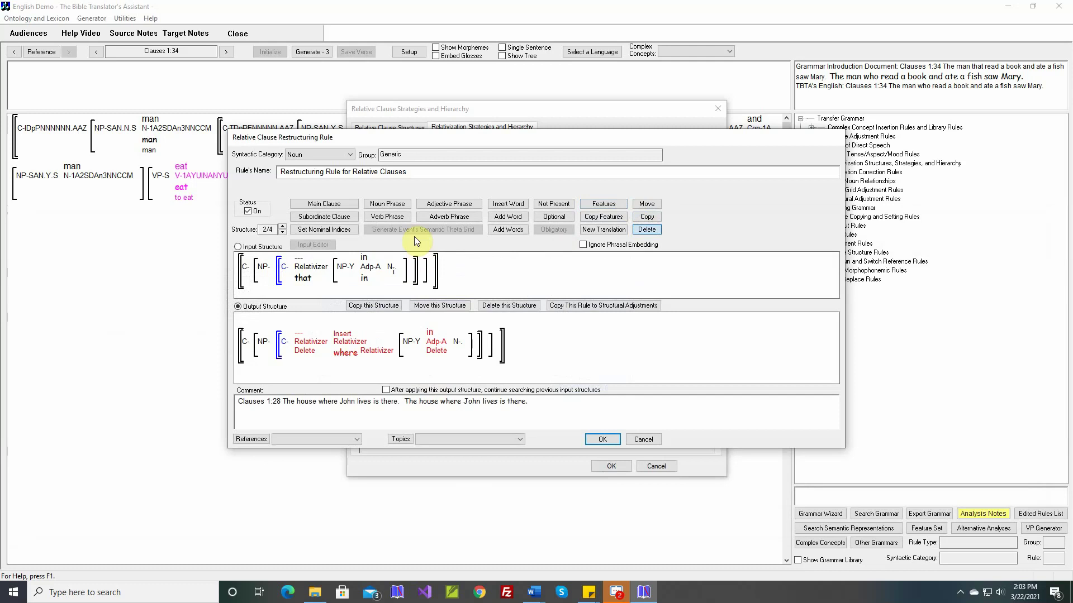
Remove the nominal index from the relative clause's noun in structure 2.
left_click(337, 231)
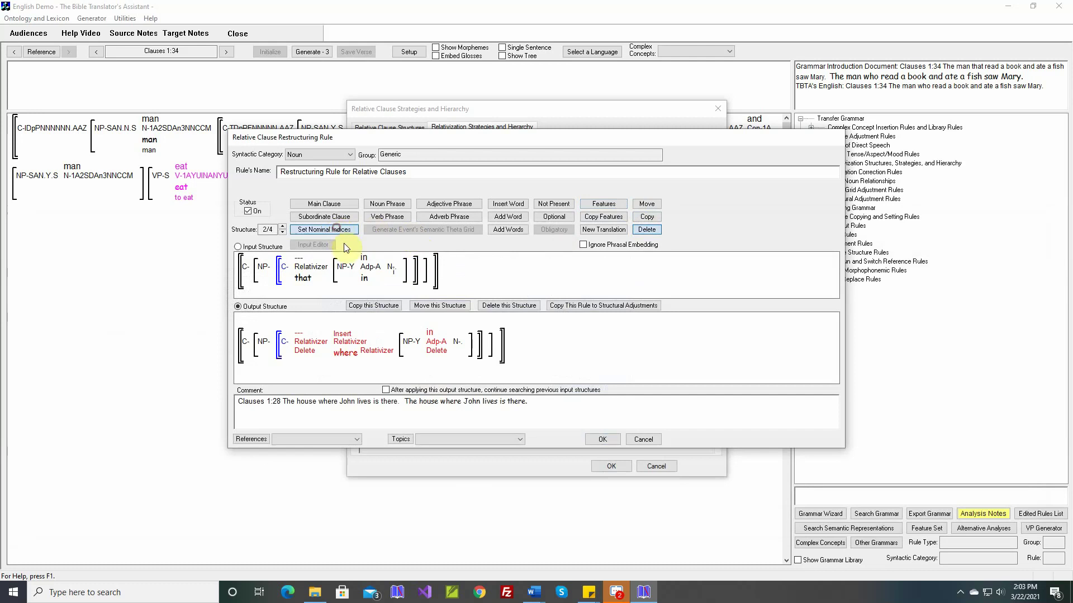
left_click(392, 270)
left_click(549, 327)
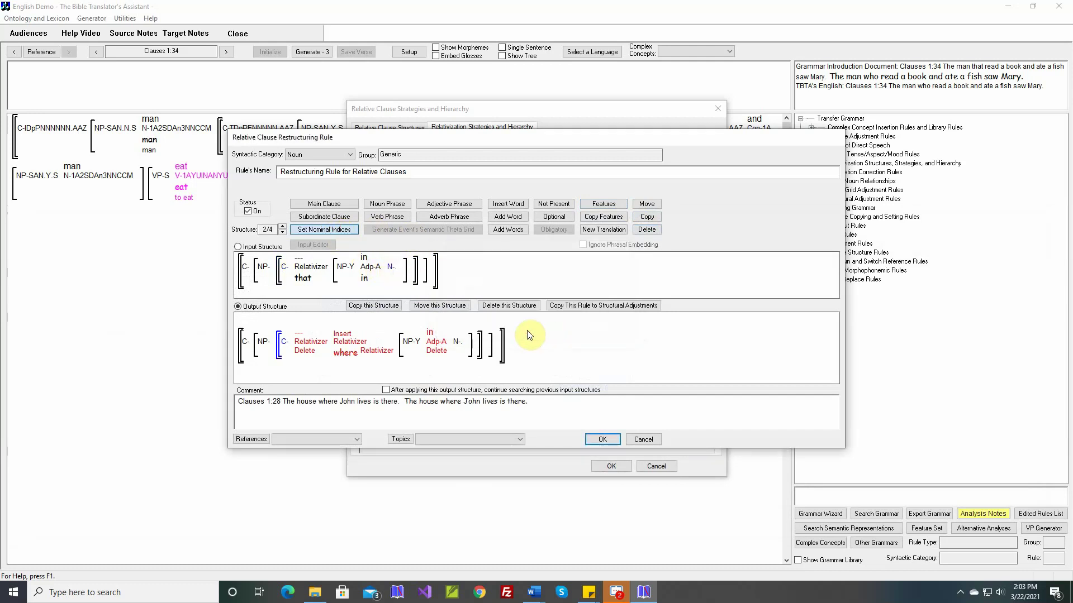
In structure 3, the "when" rule, require Relativized = Yes on the embedded noun phrase and delete the head noun.
left_click(282, 226)
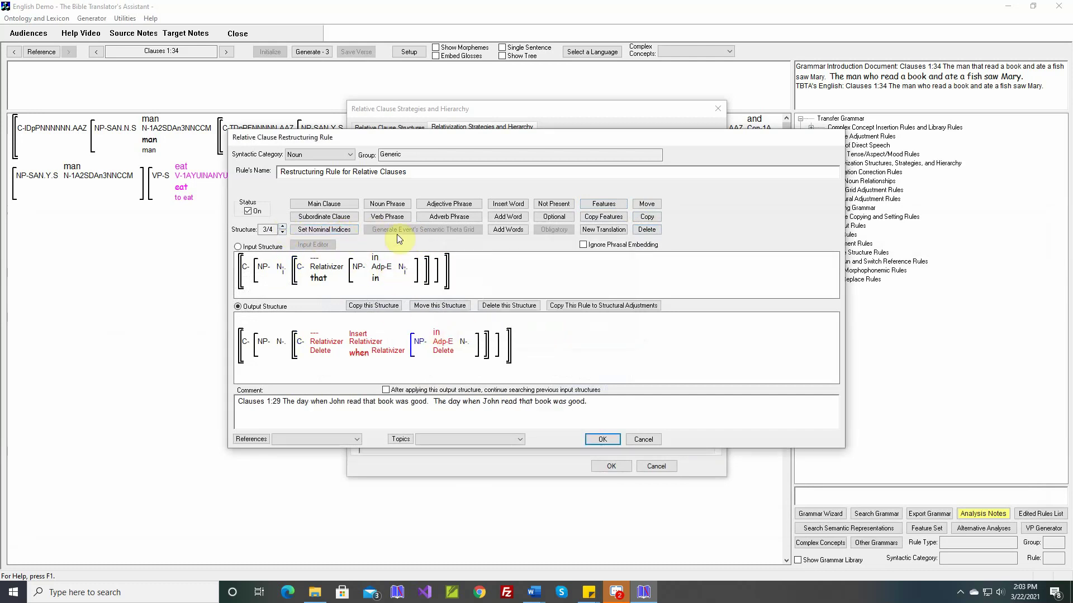
left_click(358, 267)
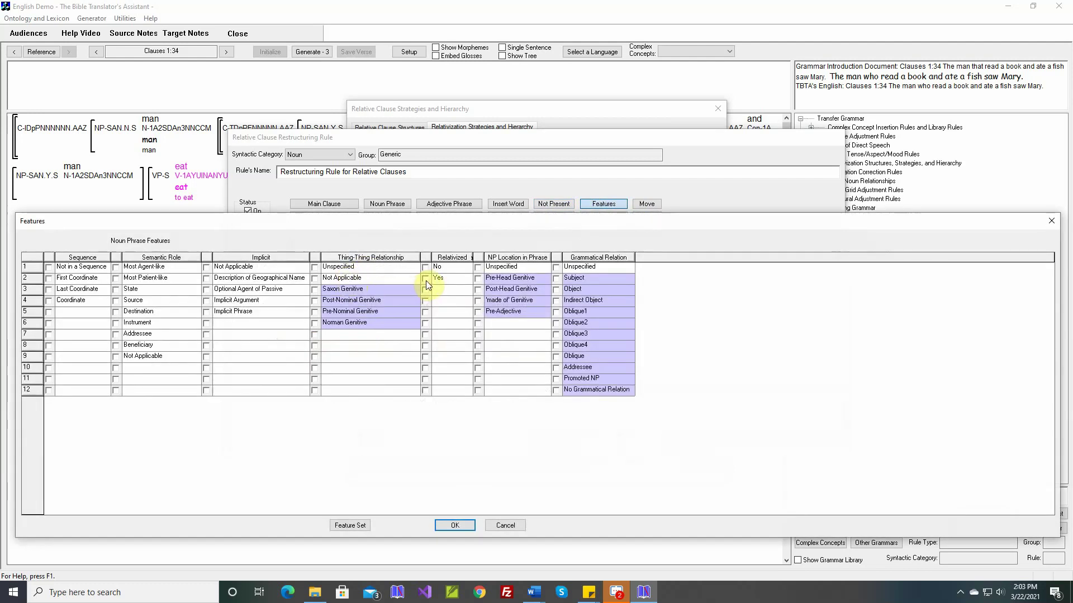
left_click(425, 279)
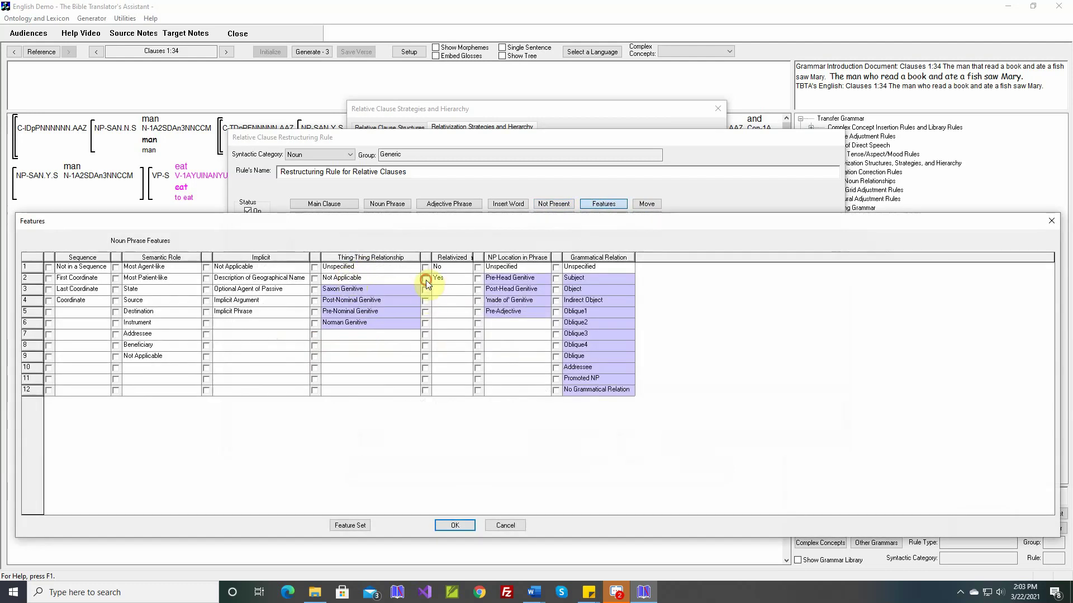
left_click(455, 525)
left_click(647, 229)
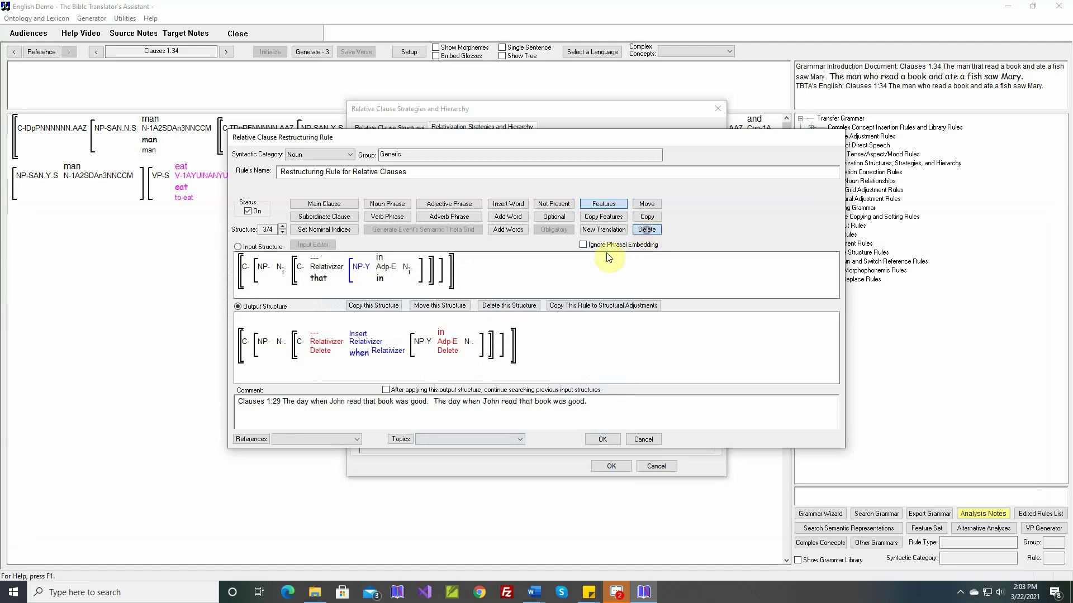
left_click(280, 269)
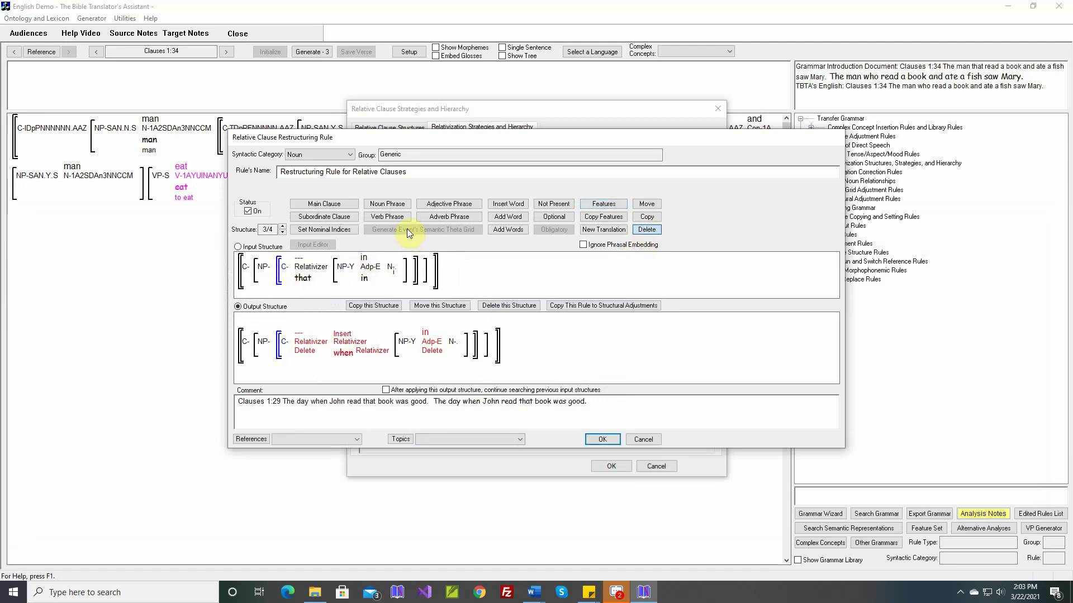
Remove the nominal index from the relative clause's noun in structure 3.
left_click(338, 230)
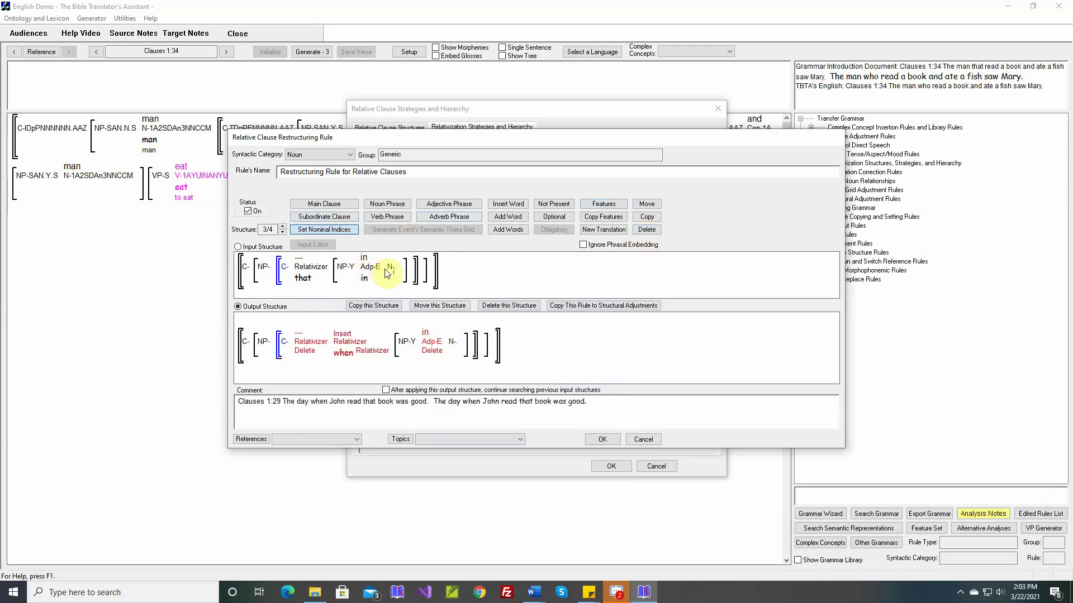
left_click(391, 268)
left_click(547, 327)
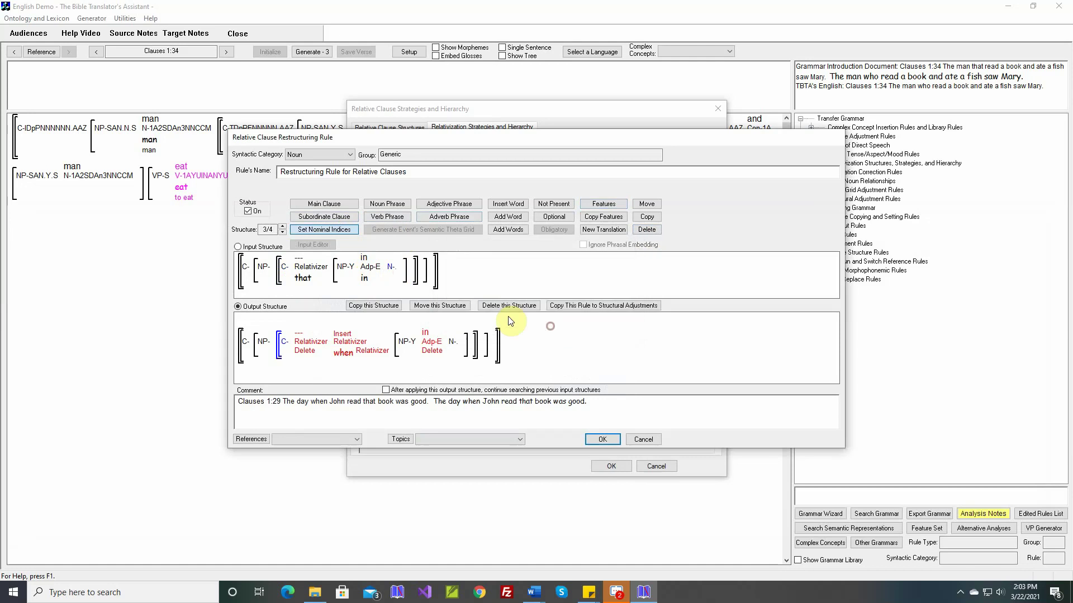
In structure 4, the rule that deletes the relativizer, delete the head noun and require Relativized = Yes on the embedded noun phrase.
left_click(283, 227)
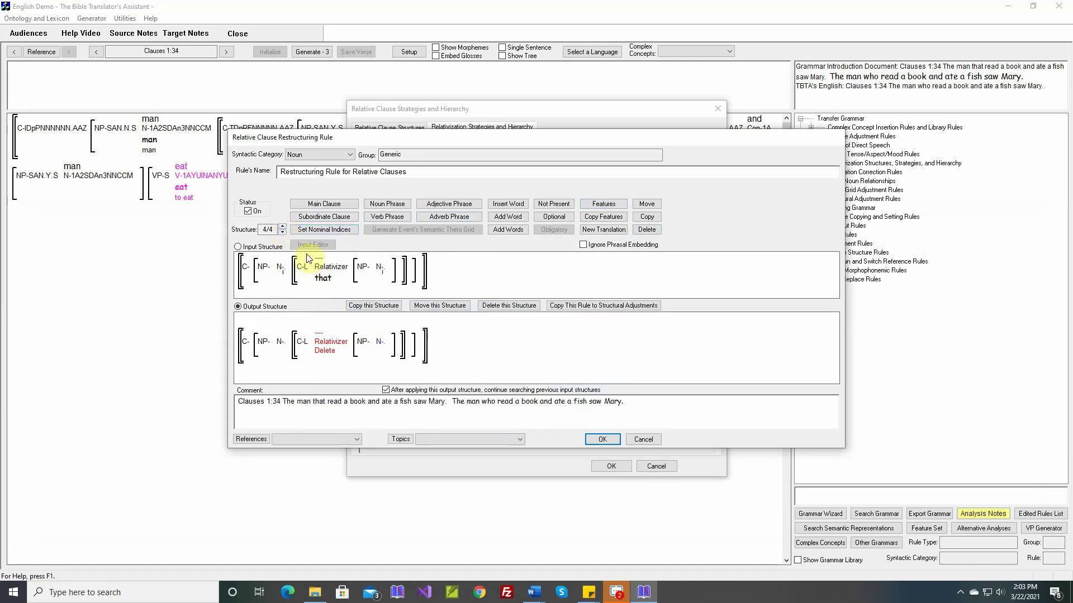
left_click(643, 230)
left_click(280, 270)
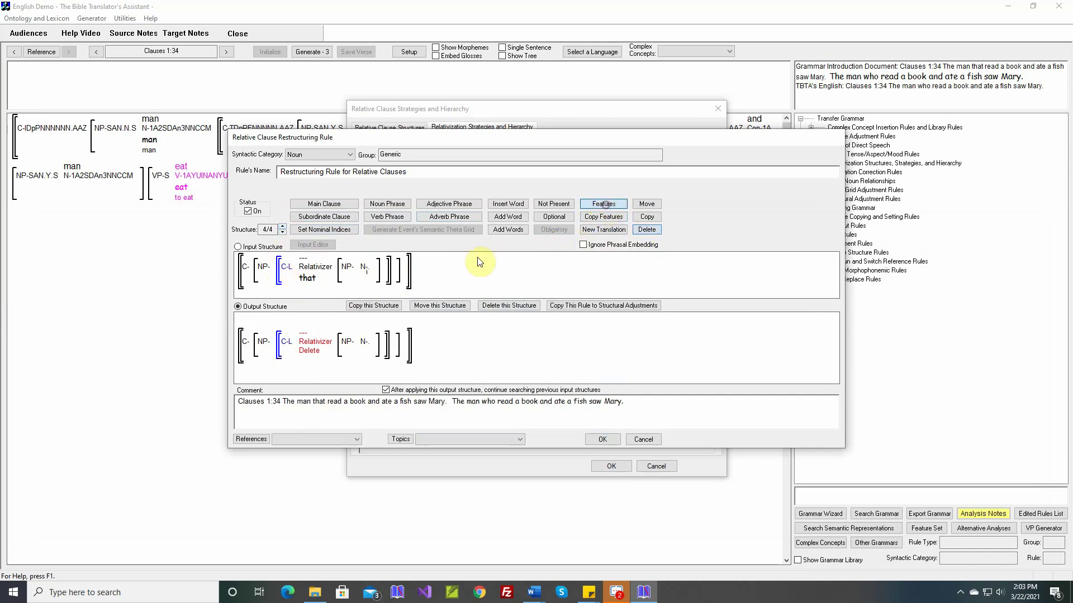
left_click(347, 267)
left_click(426, 278)
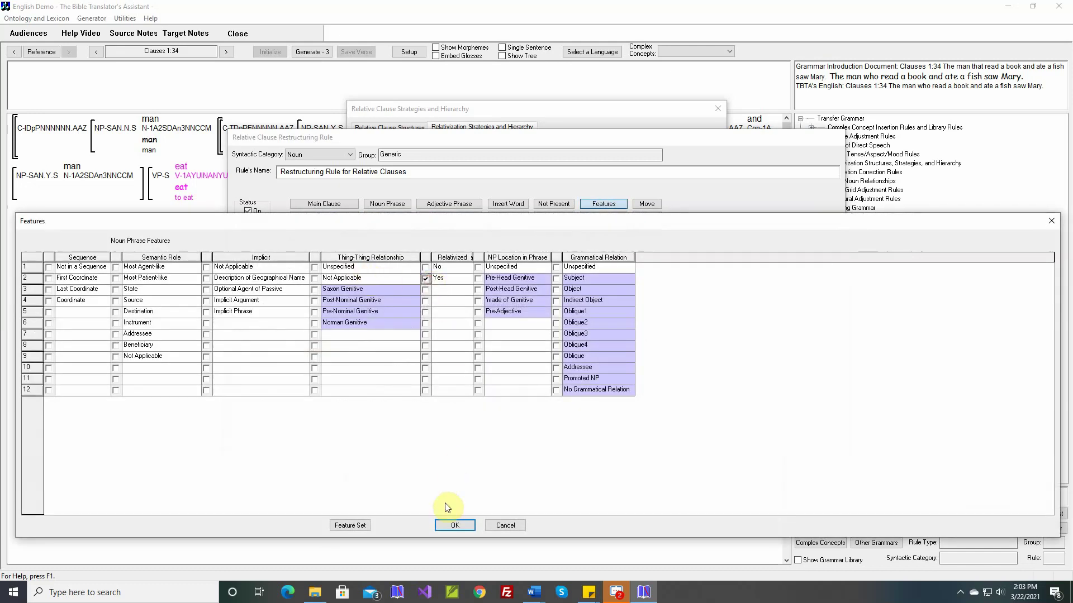
left_click(449, 525)
Set the relative clause's noun in structure 4 to No Index and save the restructuring rule and the relativization strategies.
left_click(314, 231)
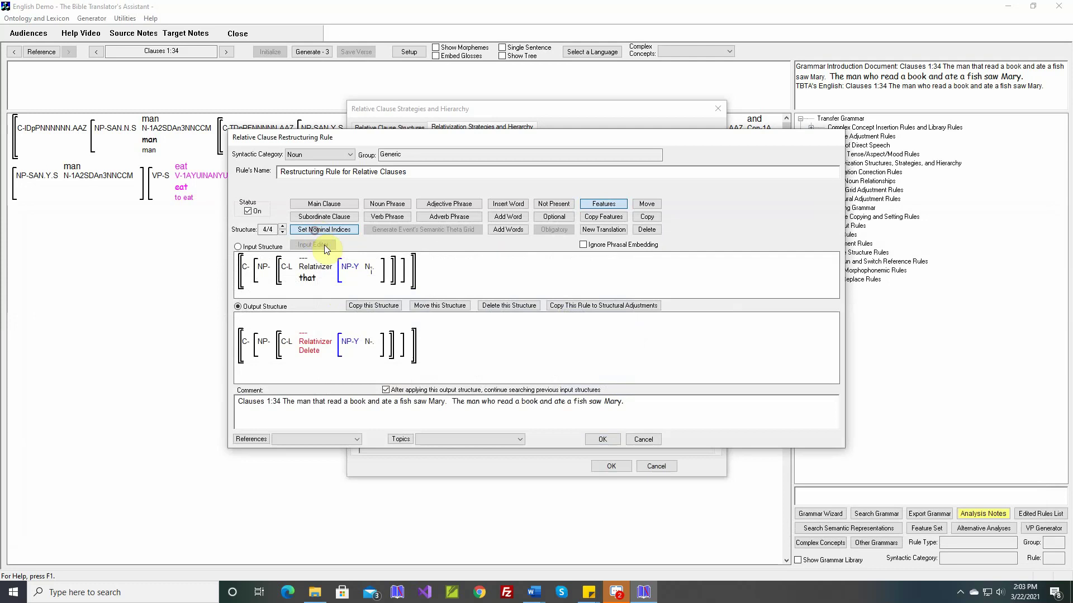
left_click(371, 270)
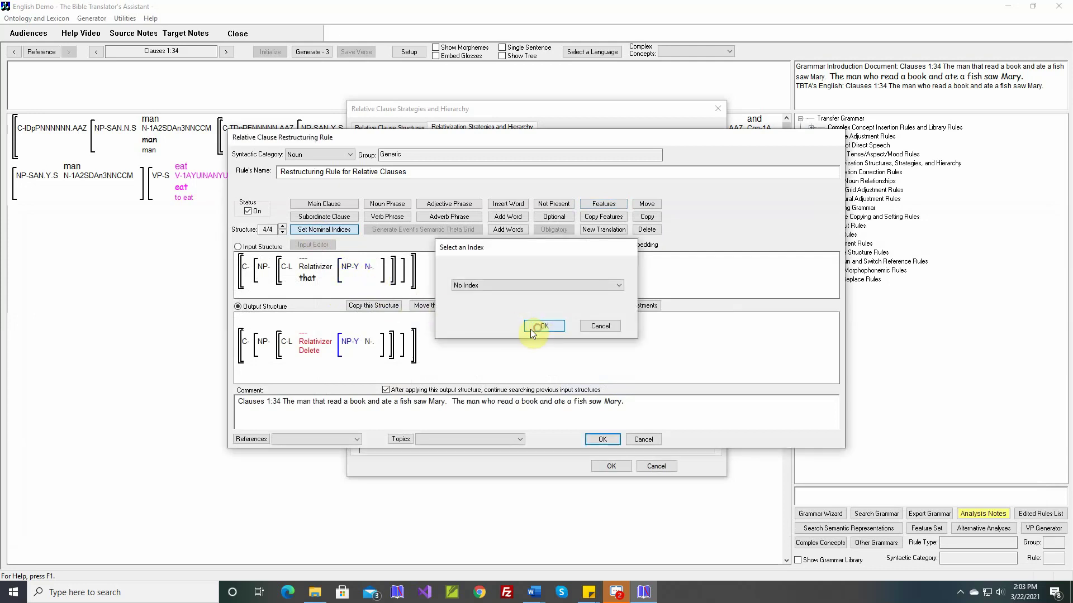
left_click(531, 329)
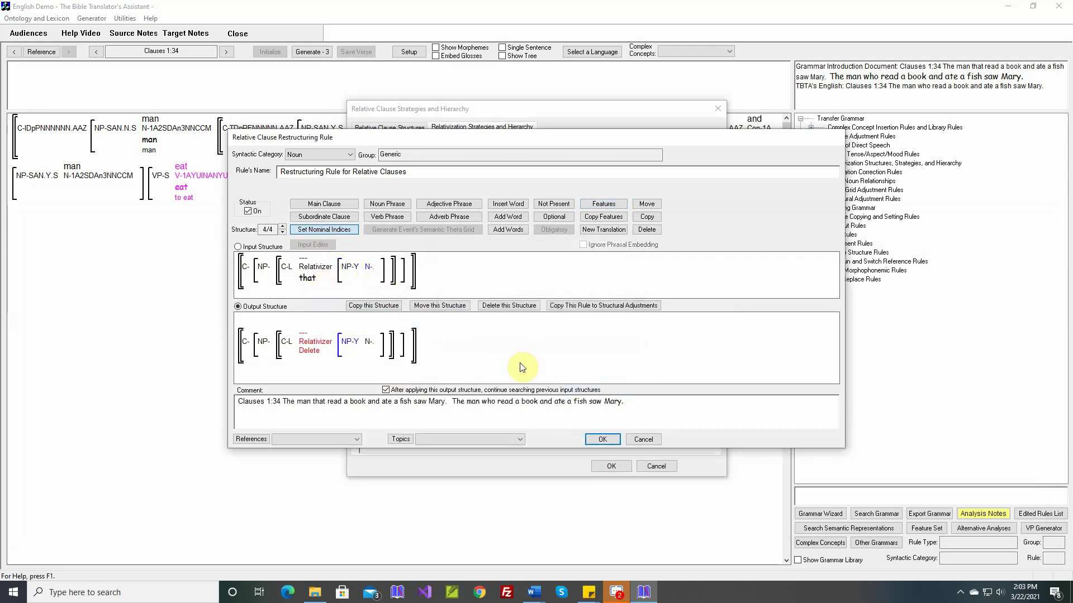
left_click(602, 440)
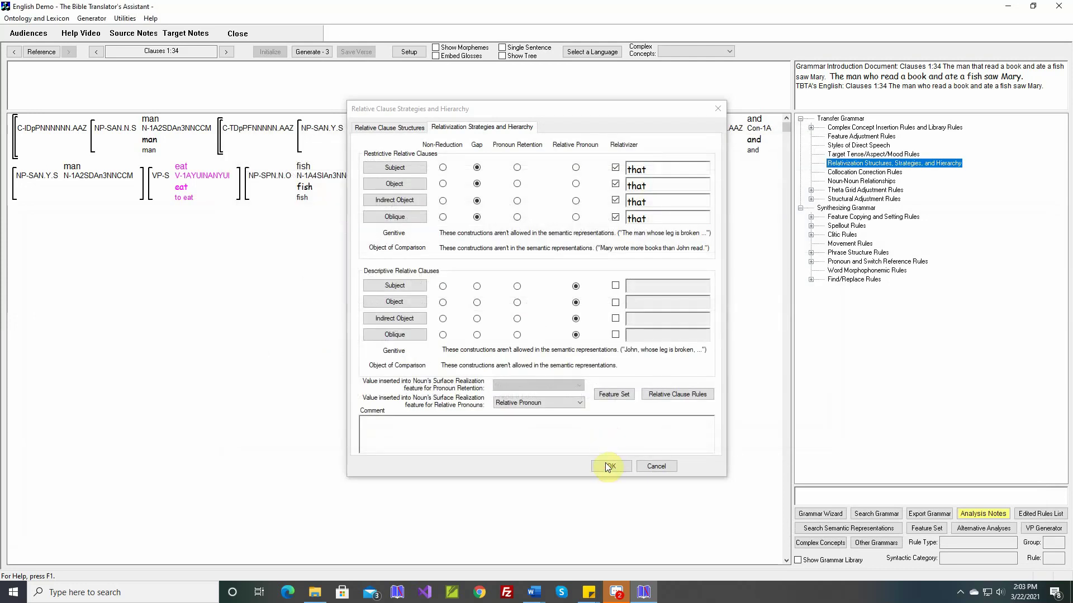
left_click(611, 466)
Regenerate the text for Clauses 1:24 - Clauses 1:36, deleting the old verses that have differences, and open the target text for review.
left_click(93, 18)
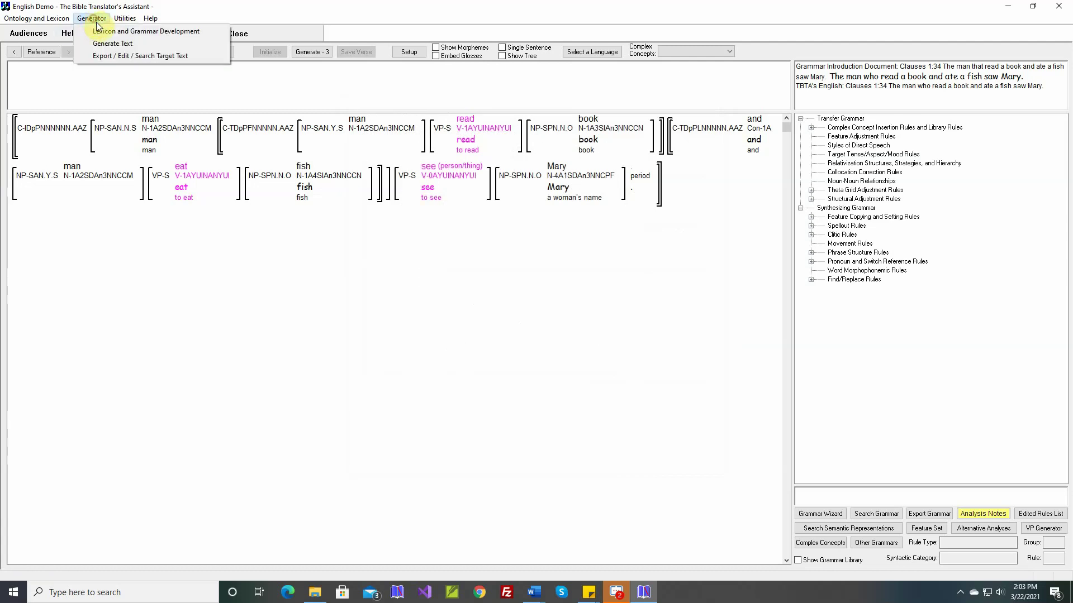
left_click(105, 45)
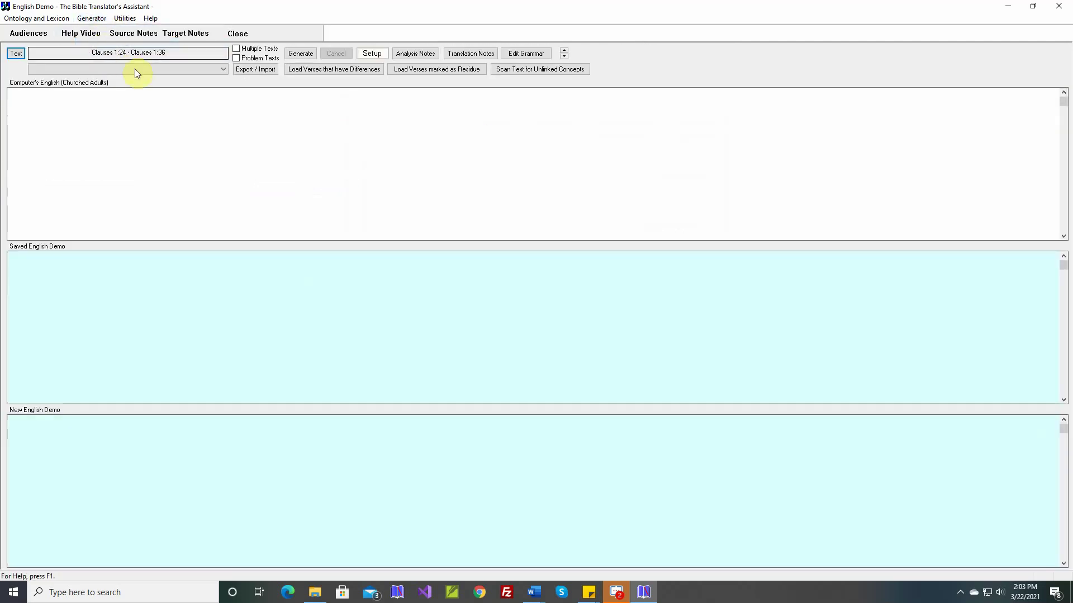
left_click(305, 55)
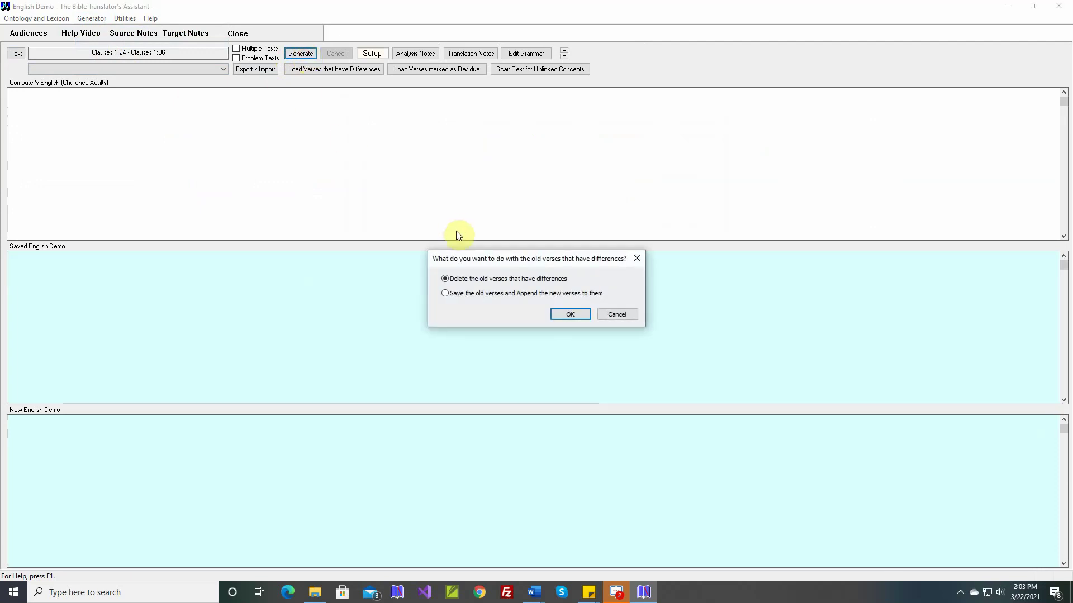
left_click(564, 313)
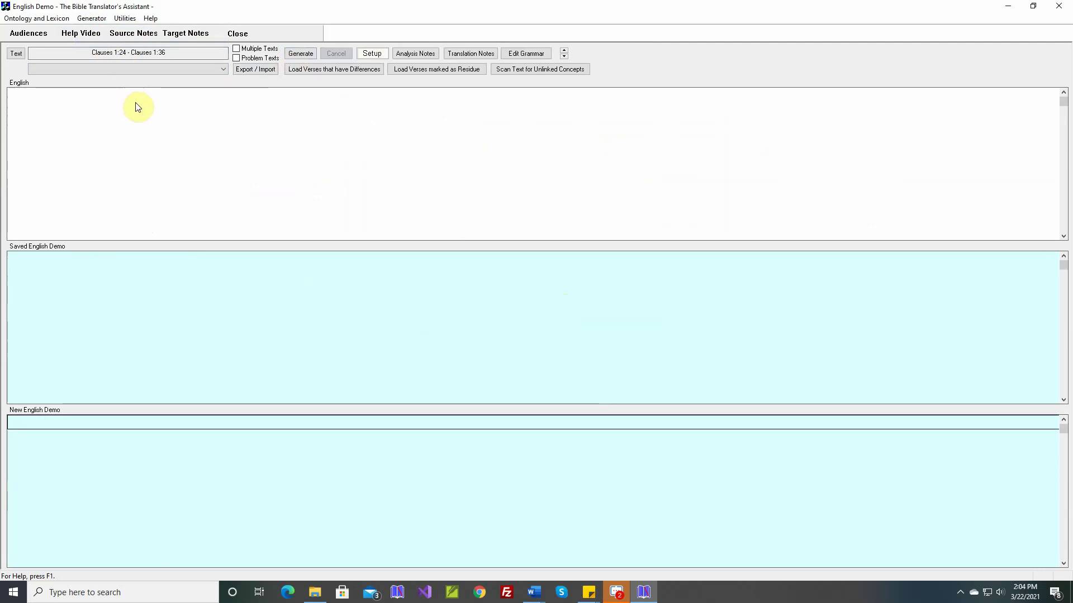
left_click(91, 19)
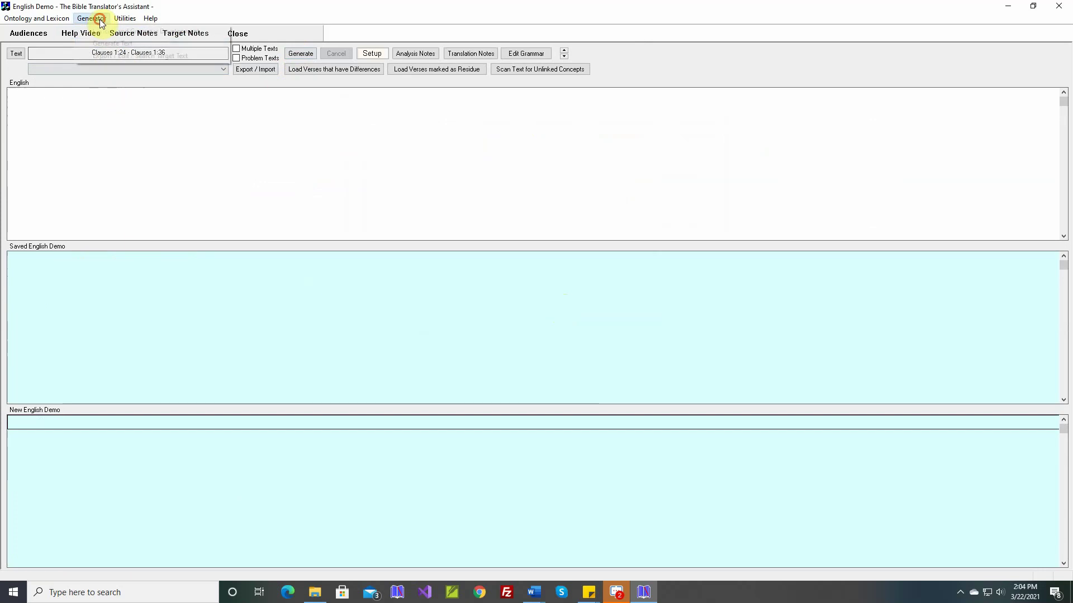
left_click(109, 56)
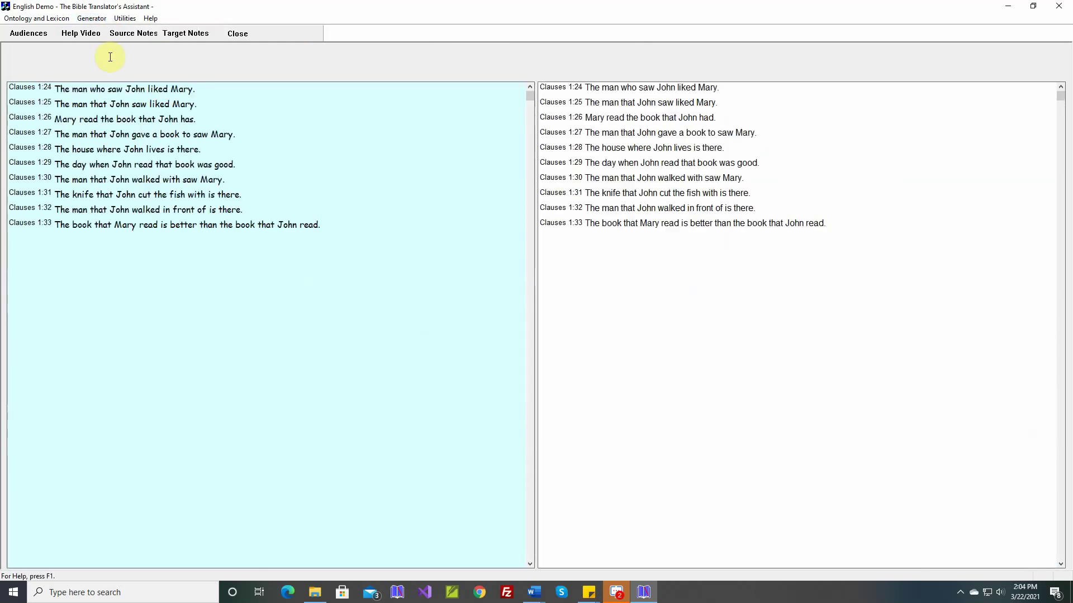